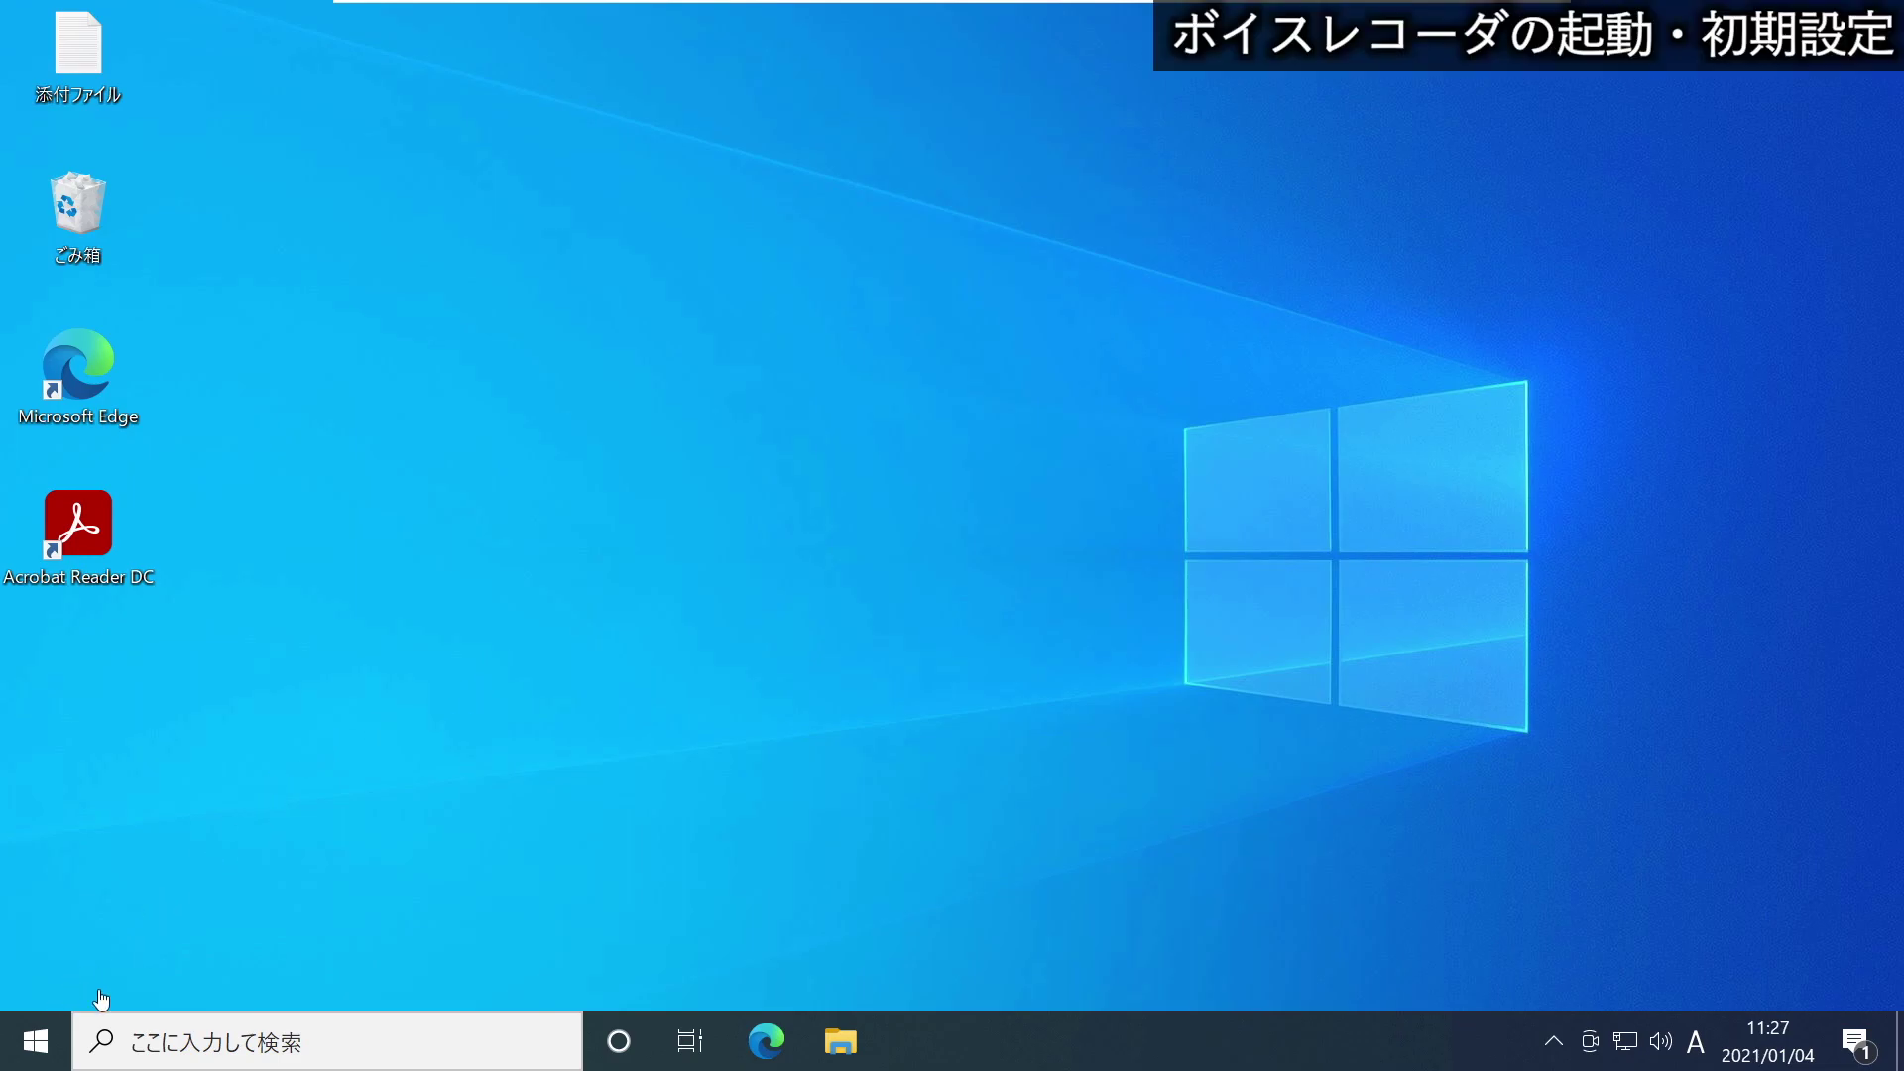
Launch ボイス レコーダー from the installed apps and allow it to access the microphone.
left_click(35, 1059)
scroll(246, 555, "down", 5)
scroll(244, 580, "down", 5)
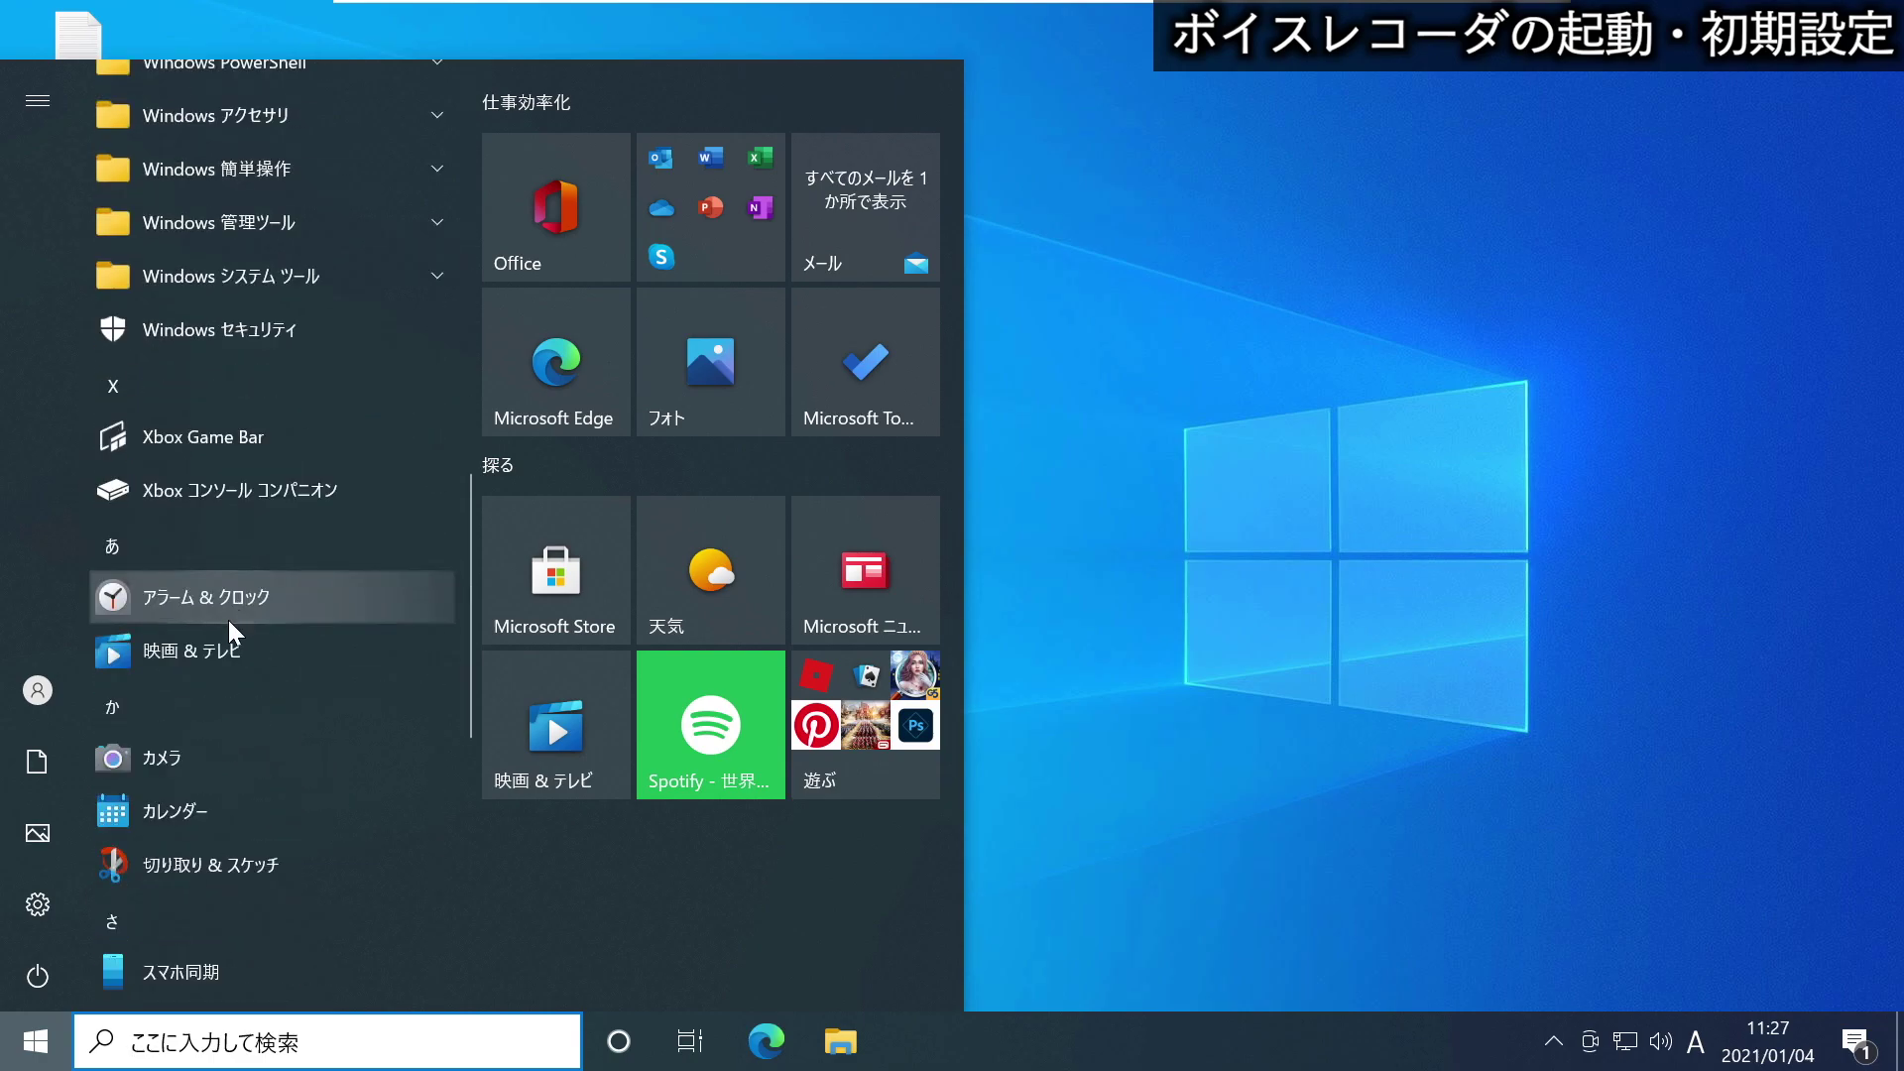
scroll(228, 621, "down", 8)
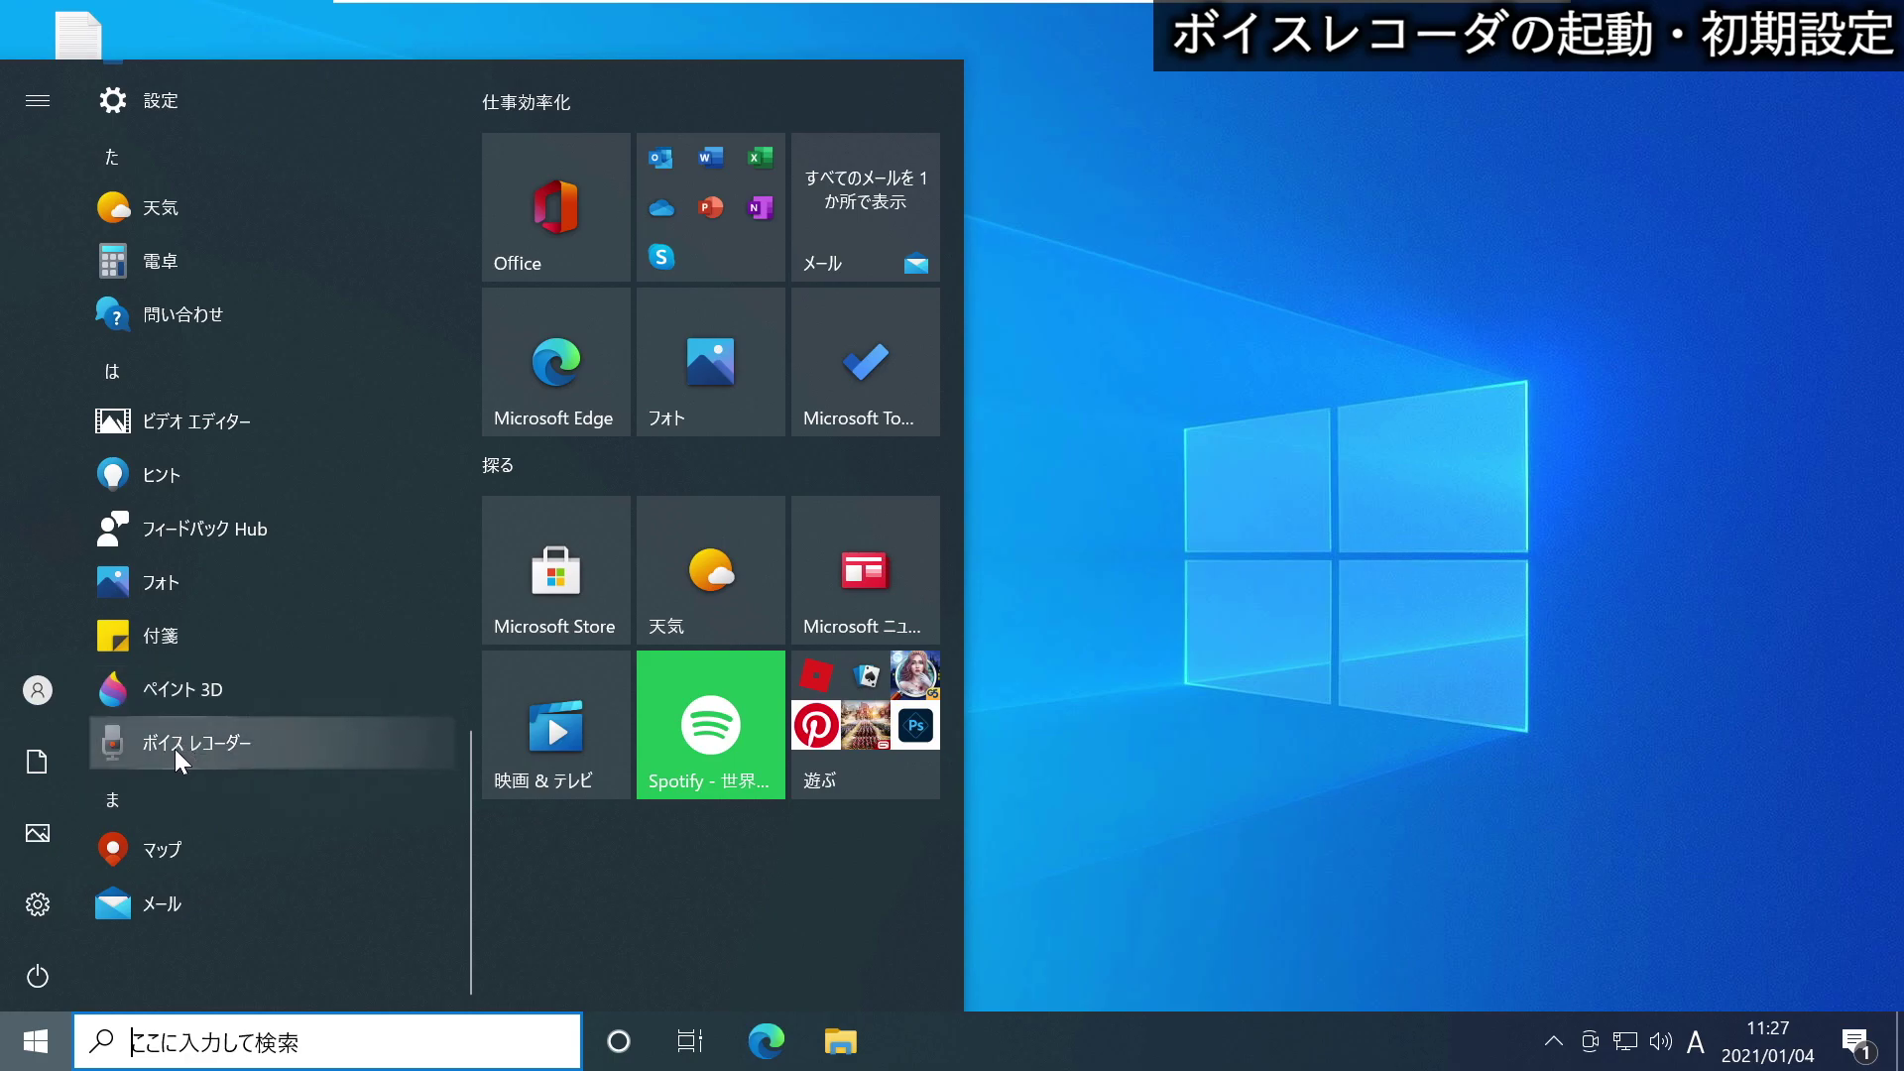
left_click(181, 746)
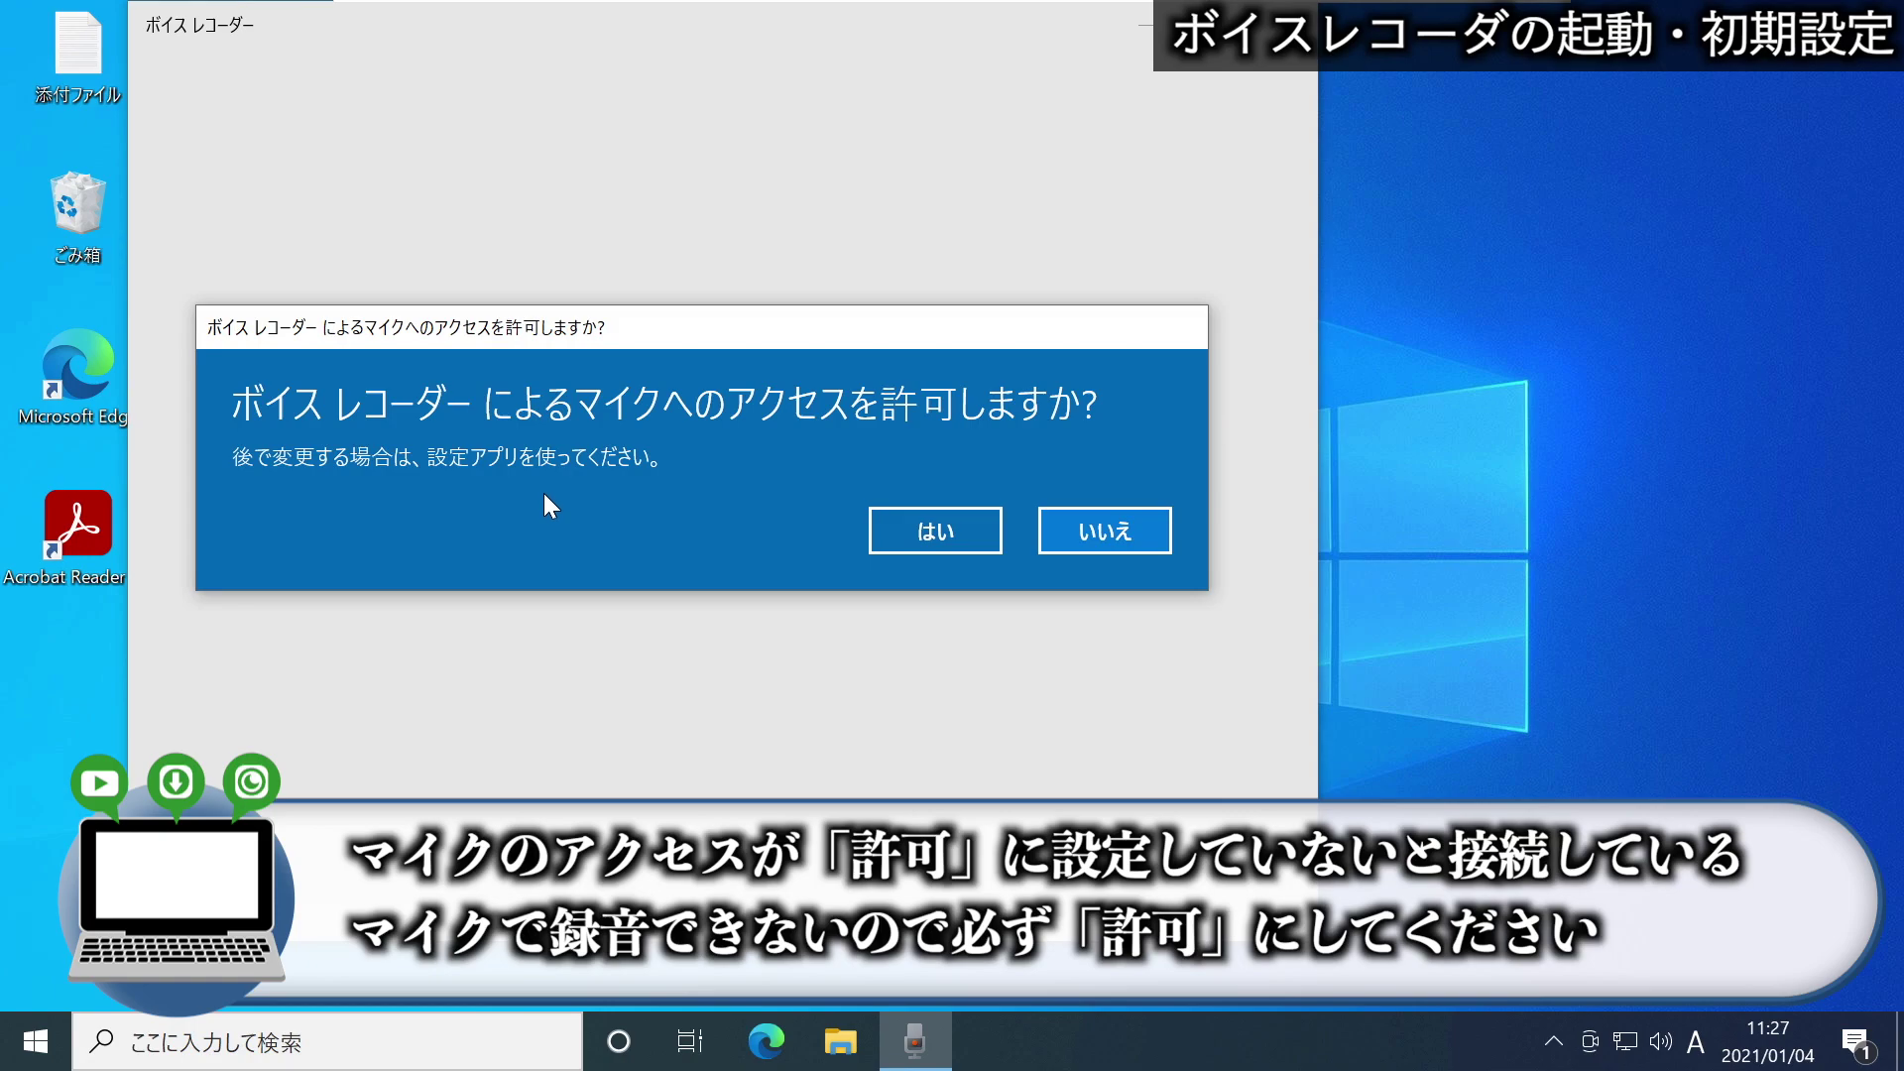
left_click(942, 528)
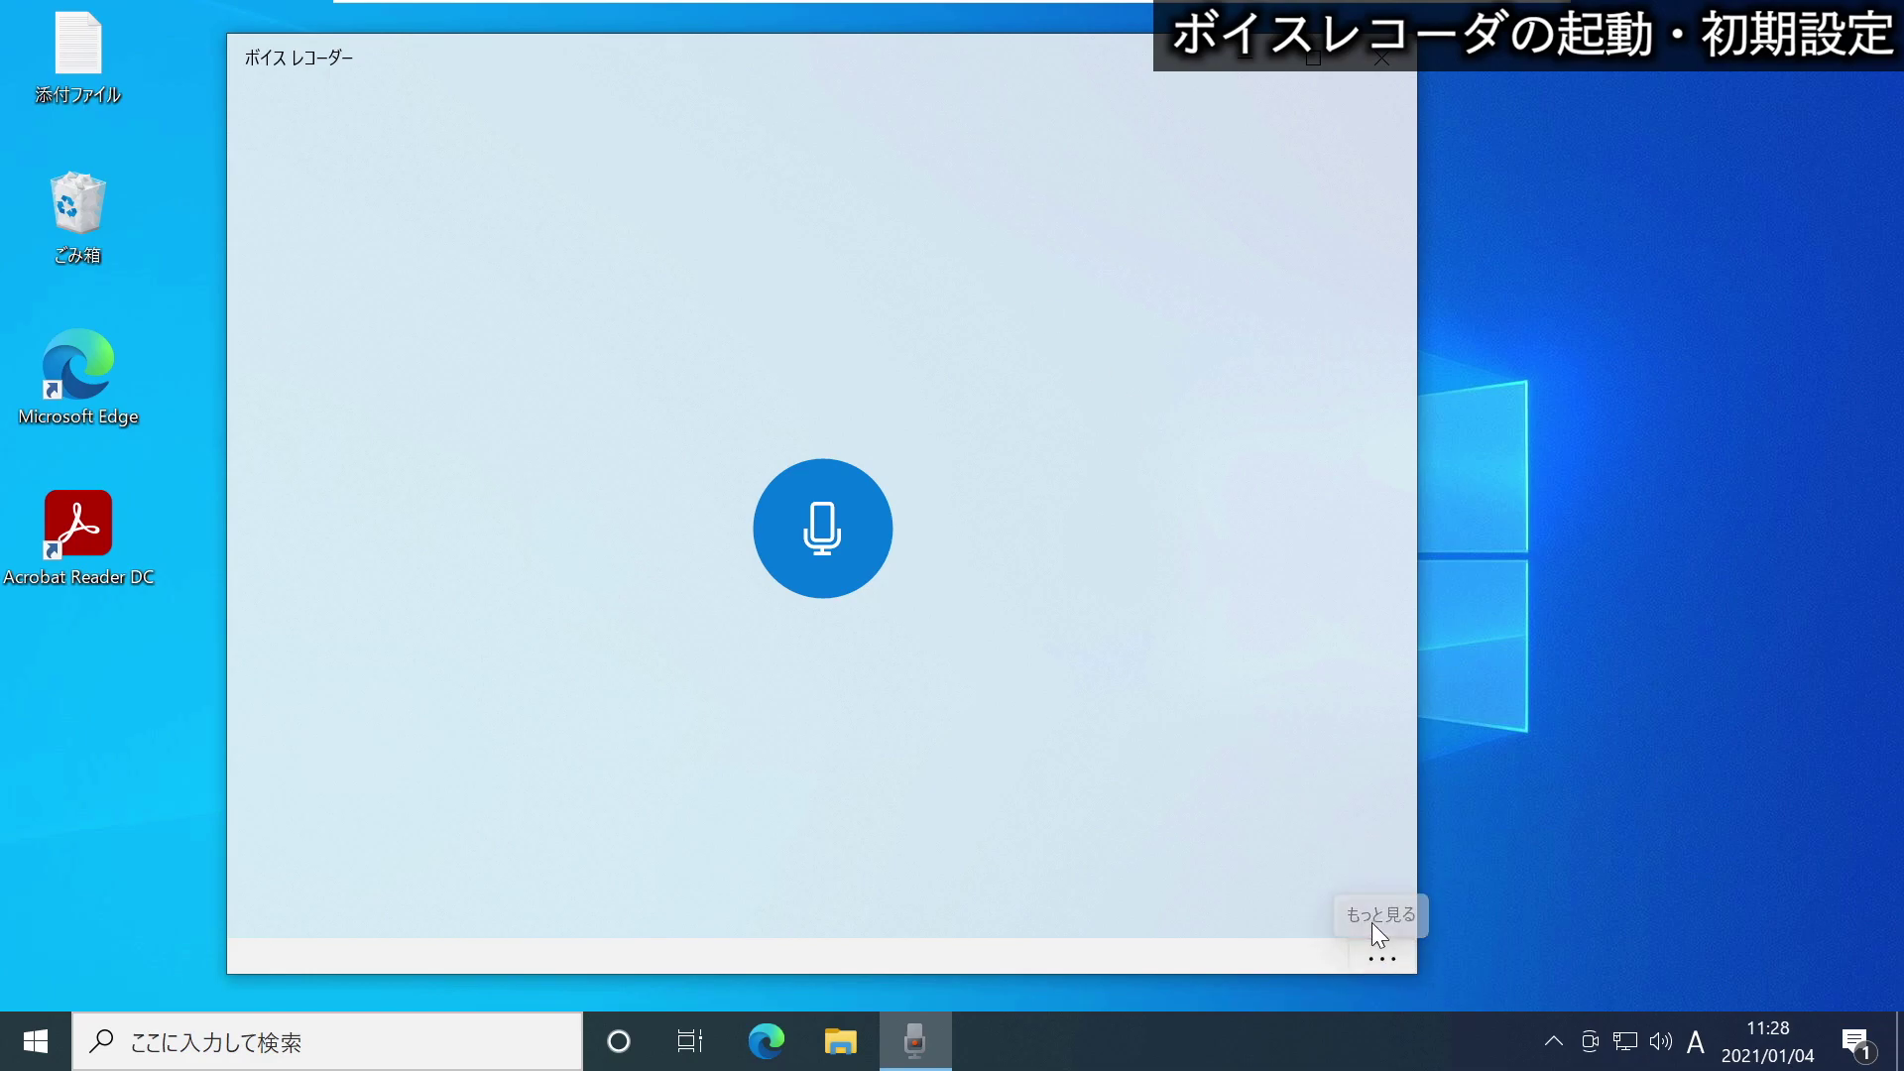
Open the microphone privacy settings and make sure ボイス レコーダー is allowed to access the microphone.
left_click(1372, 952)
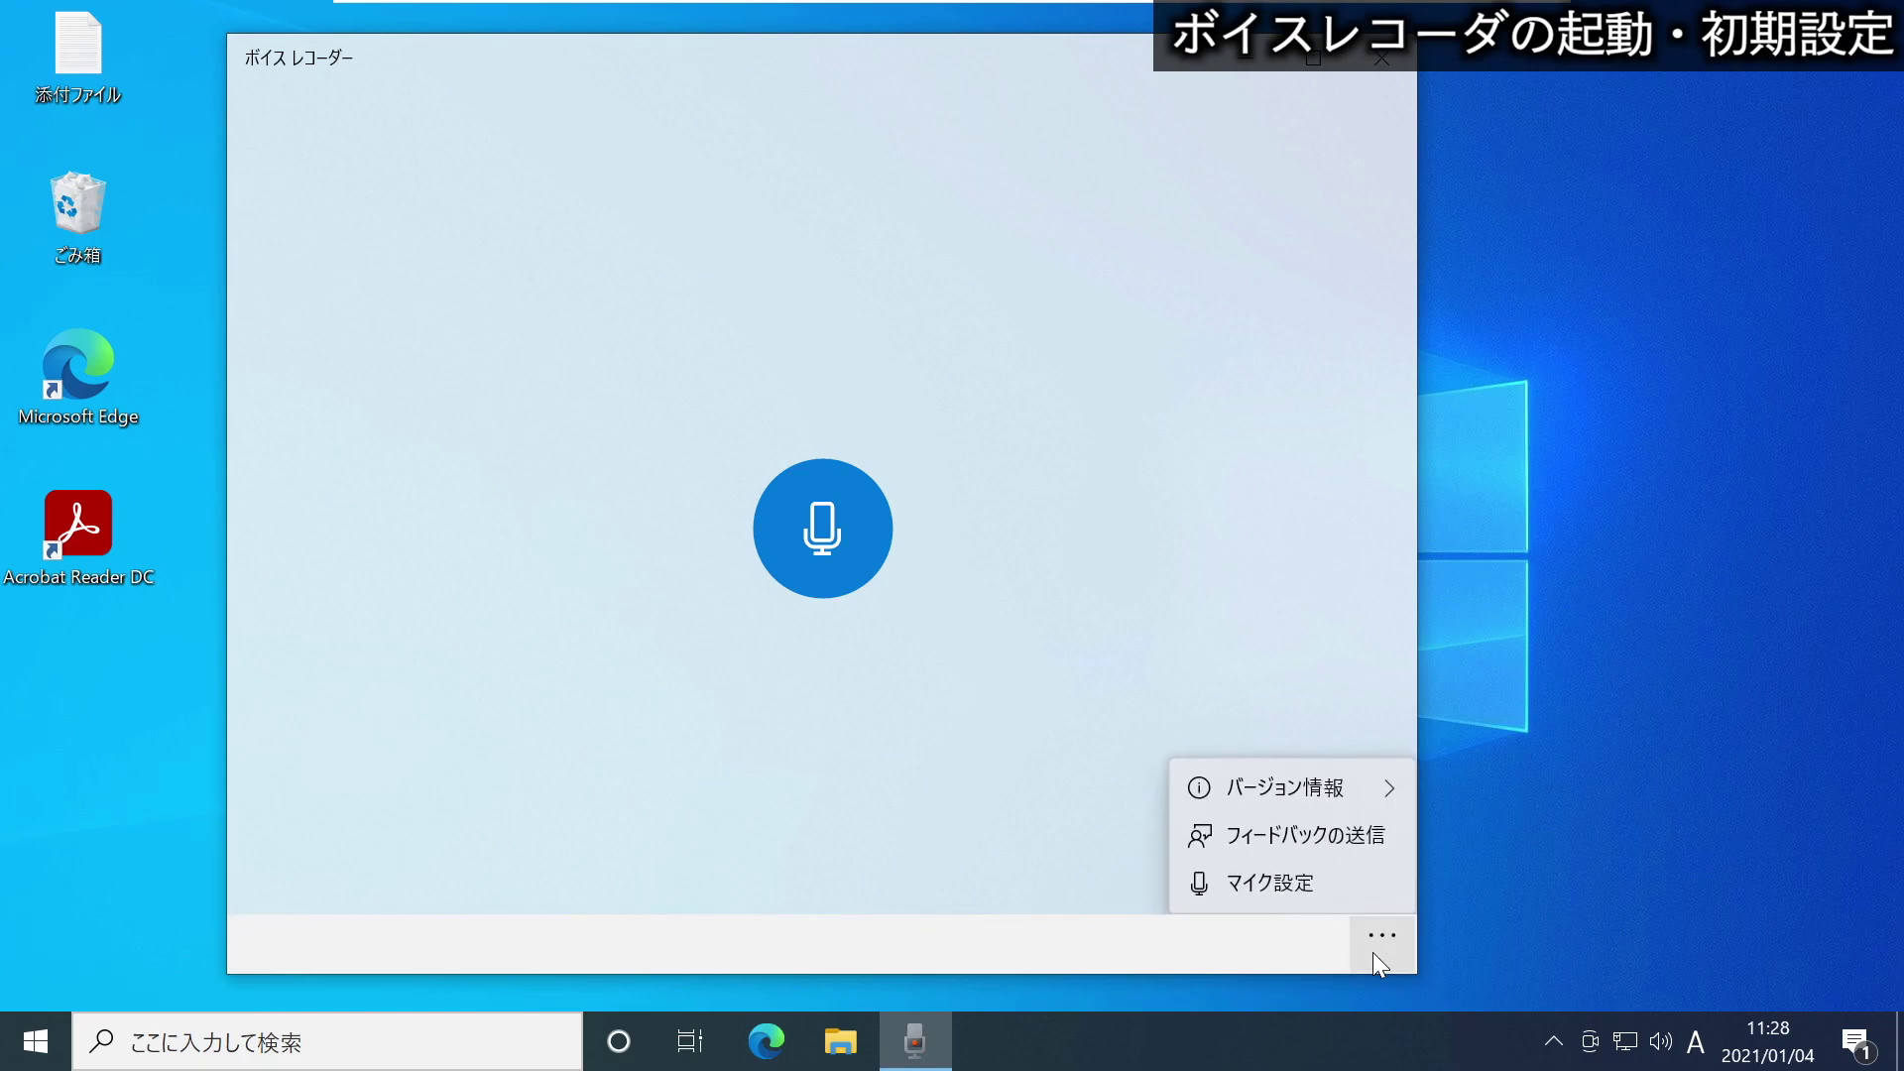
left_click(1248, 888)
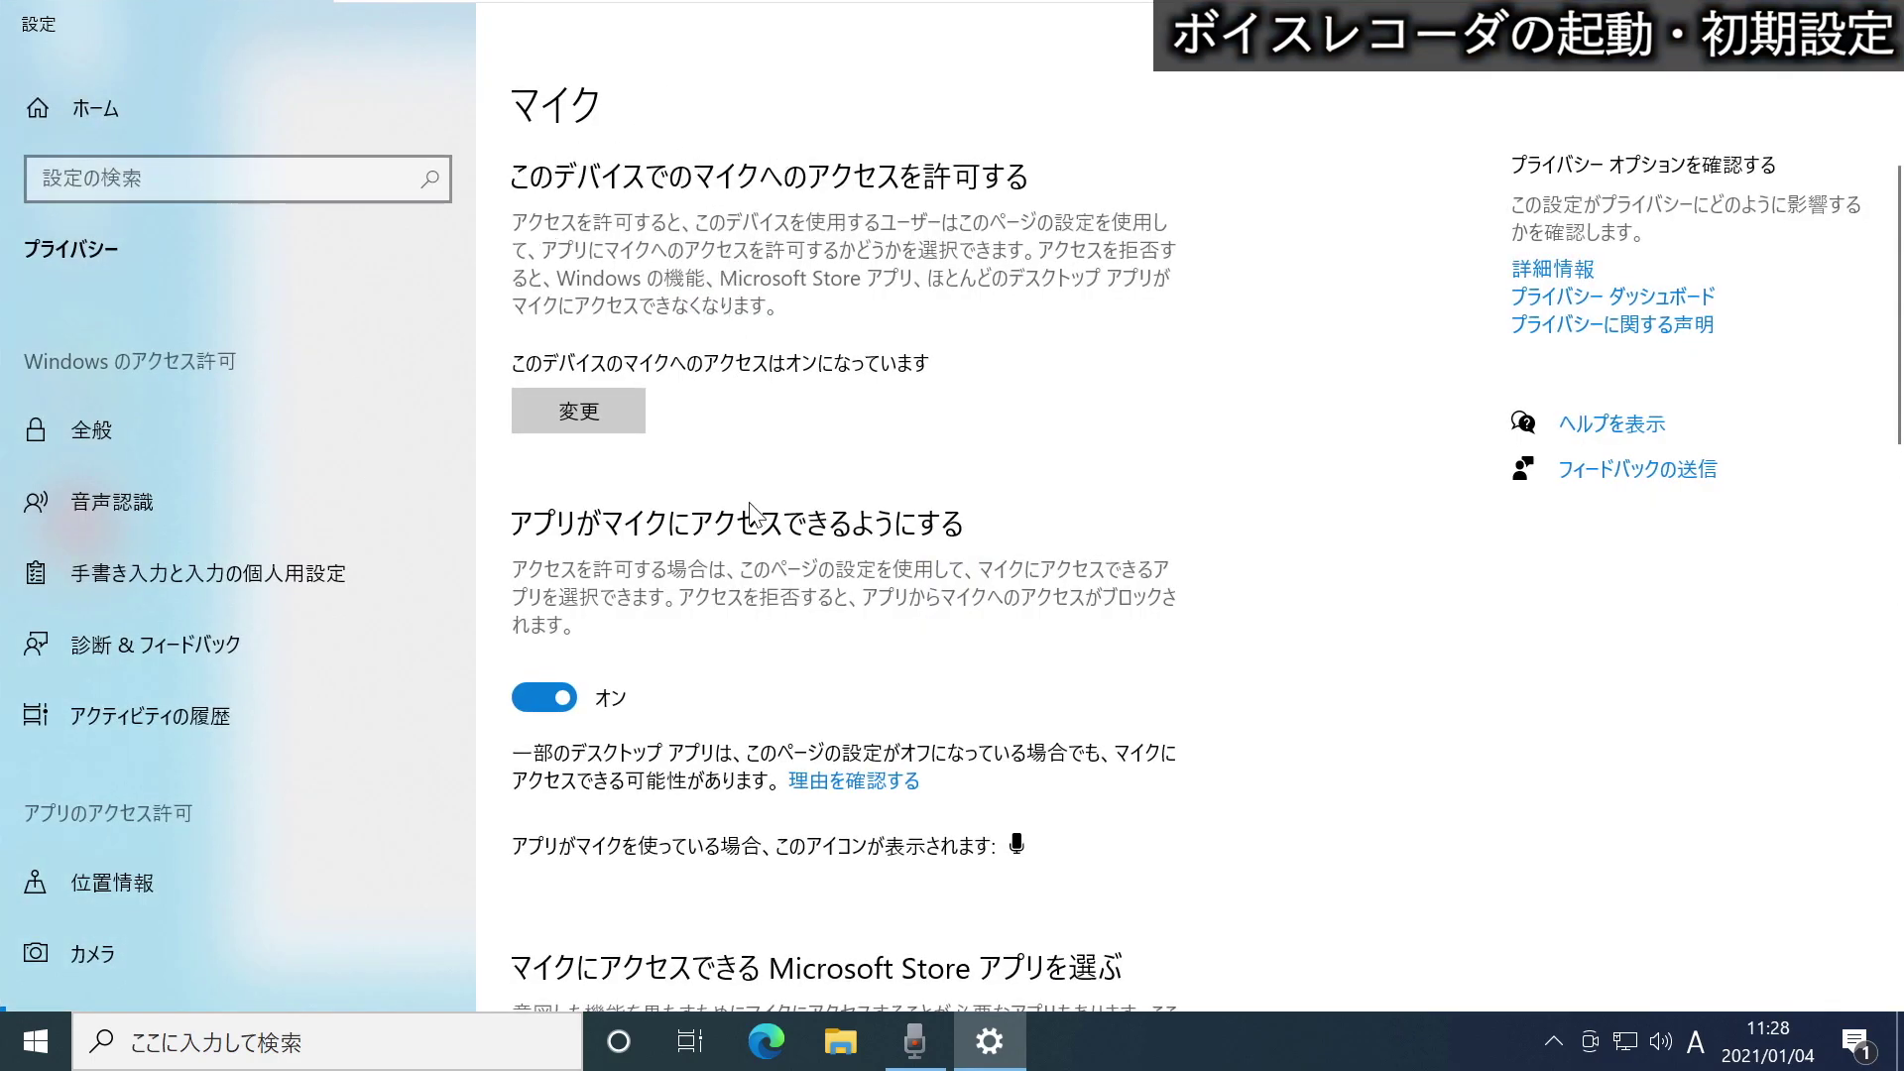
scroll(751, 513, "down", 15)
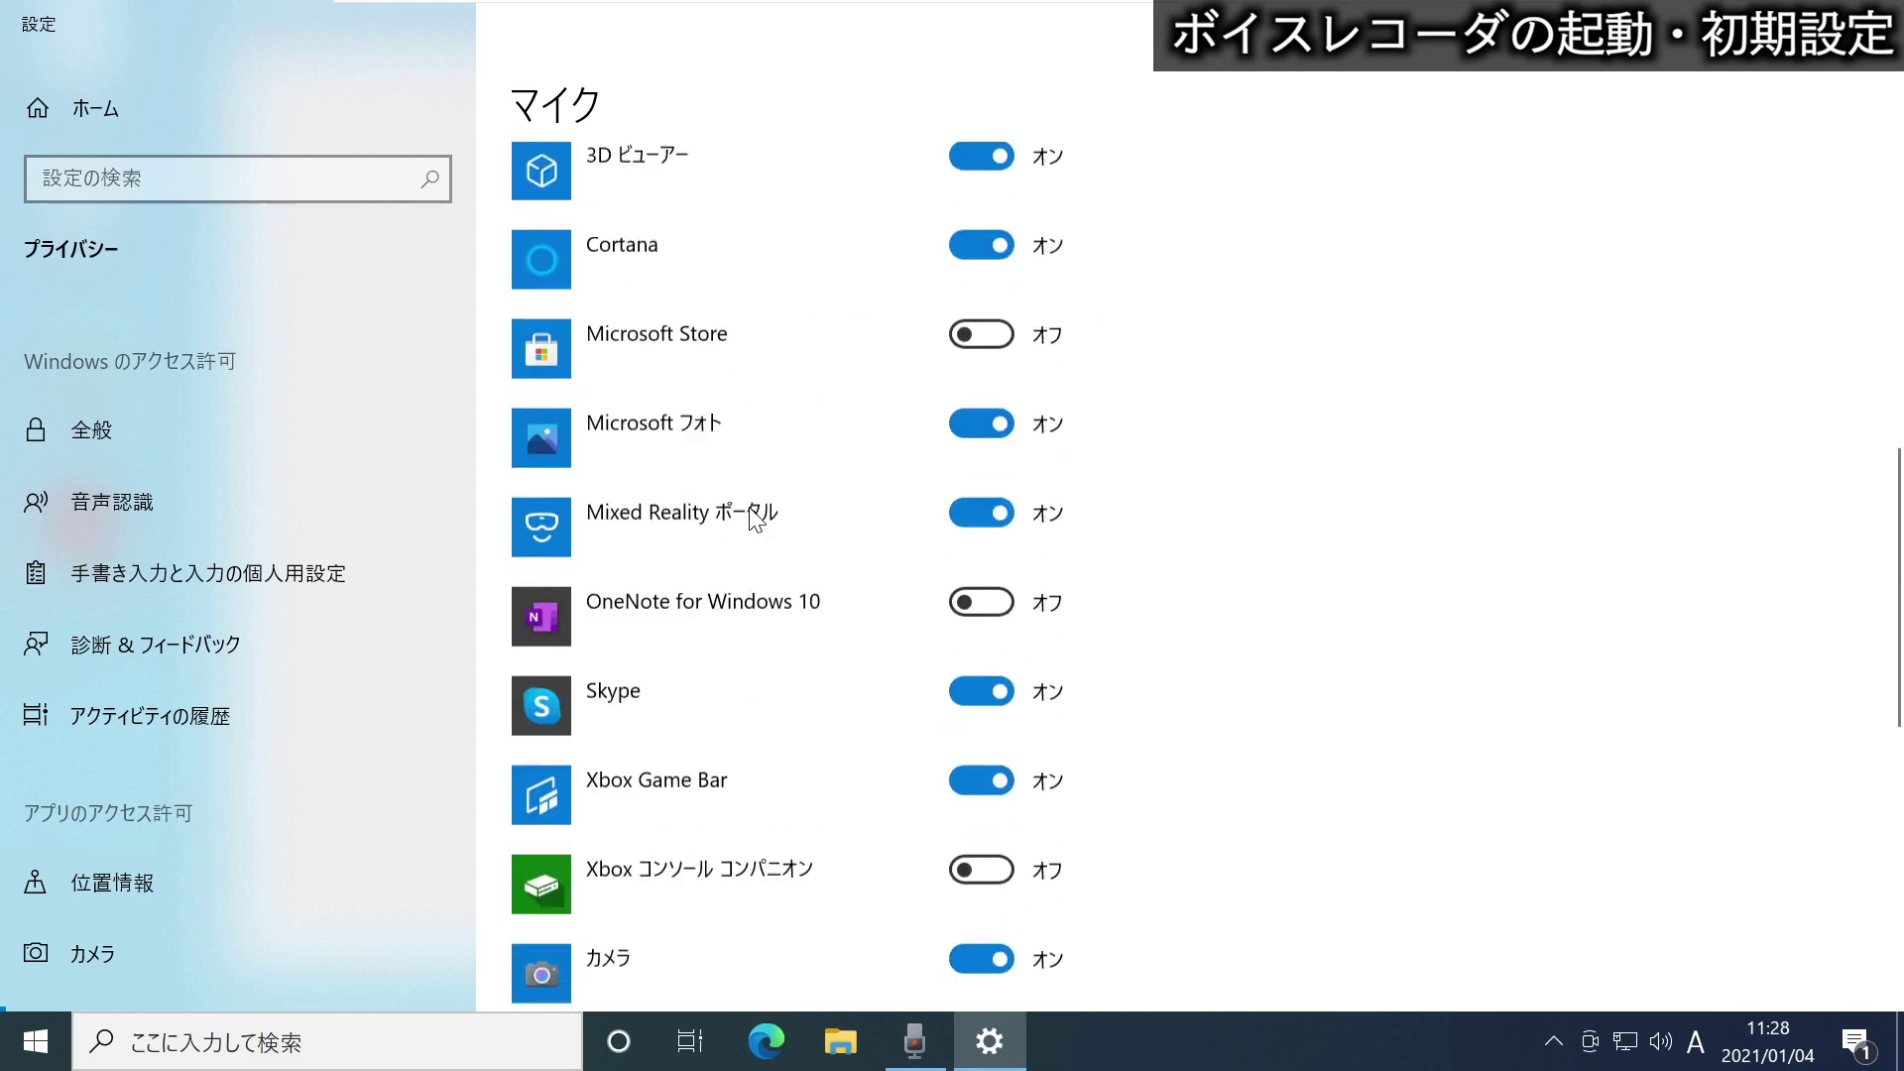
scroll(635, 595, "up", 6)
scroll(660, 757, "down", 6)
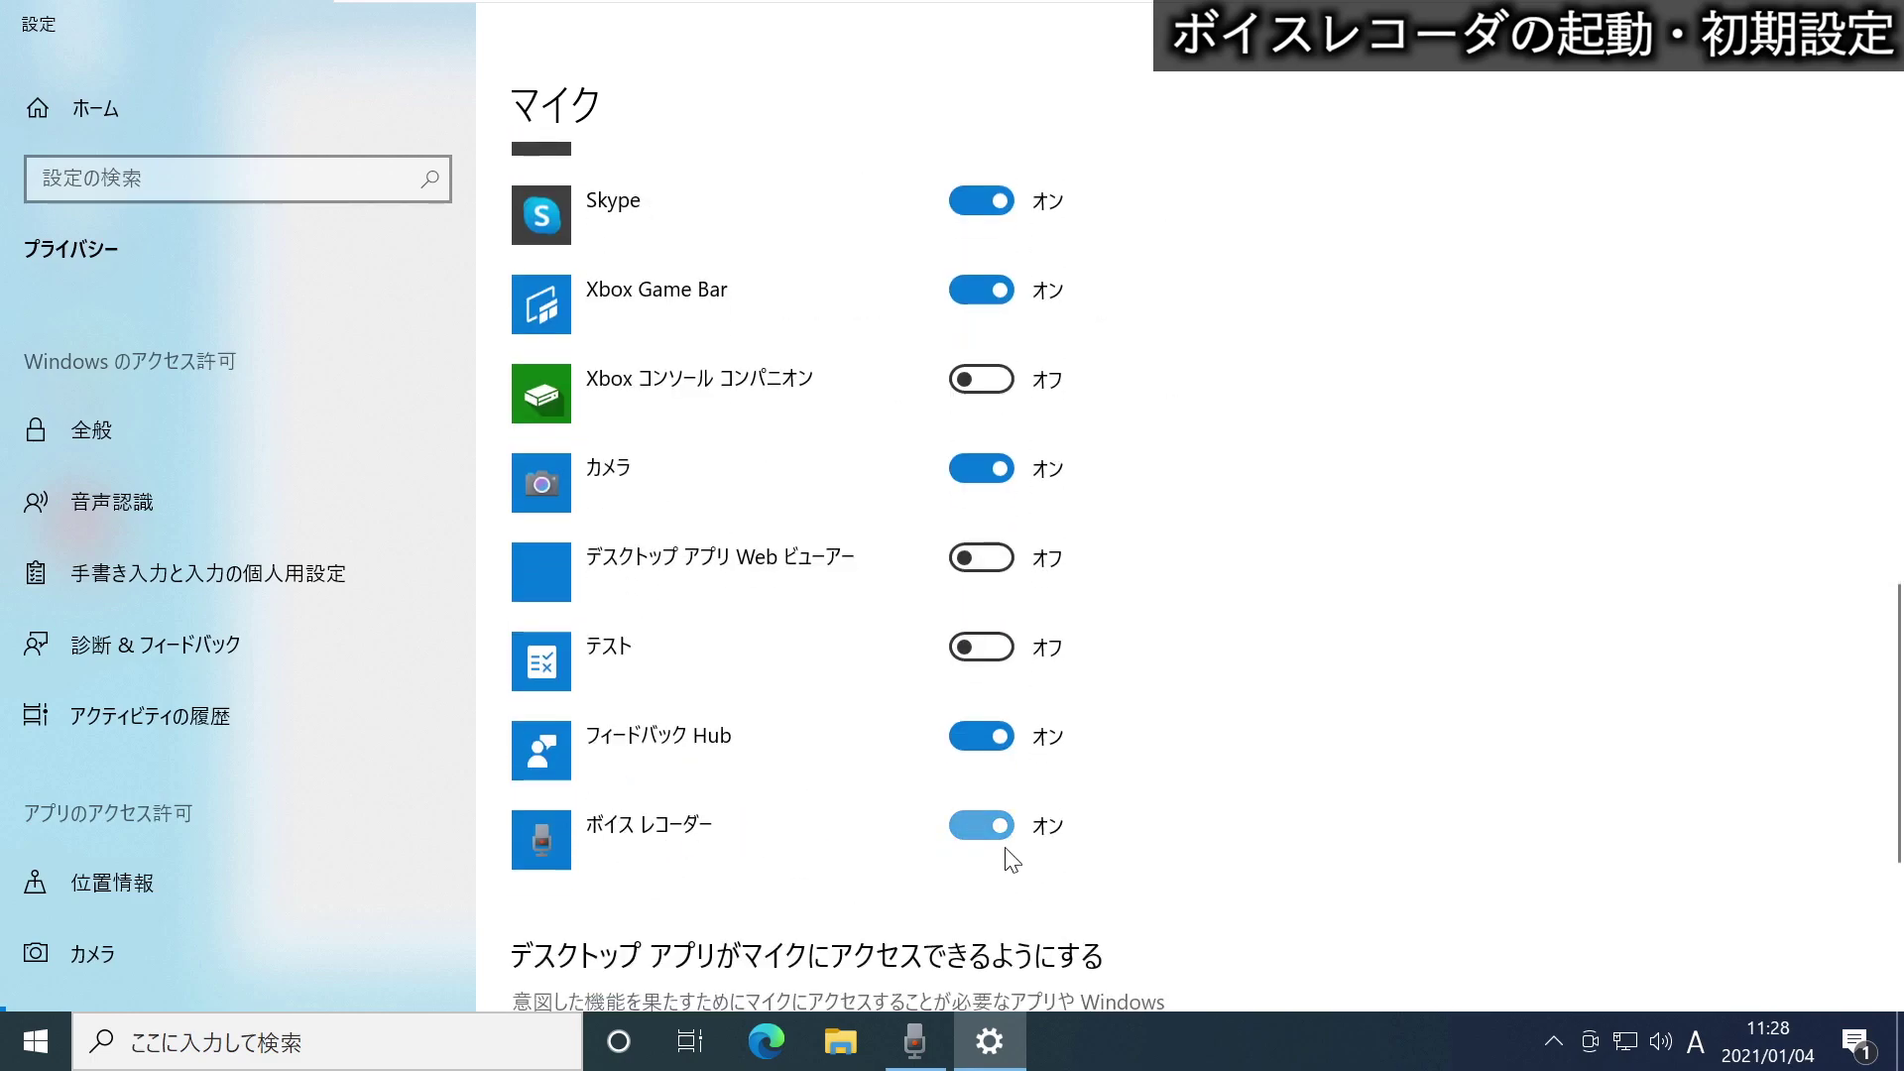
left_click(984, 836)
left_click(992, 831)
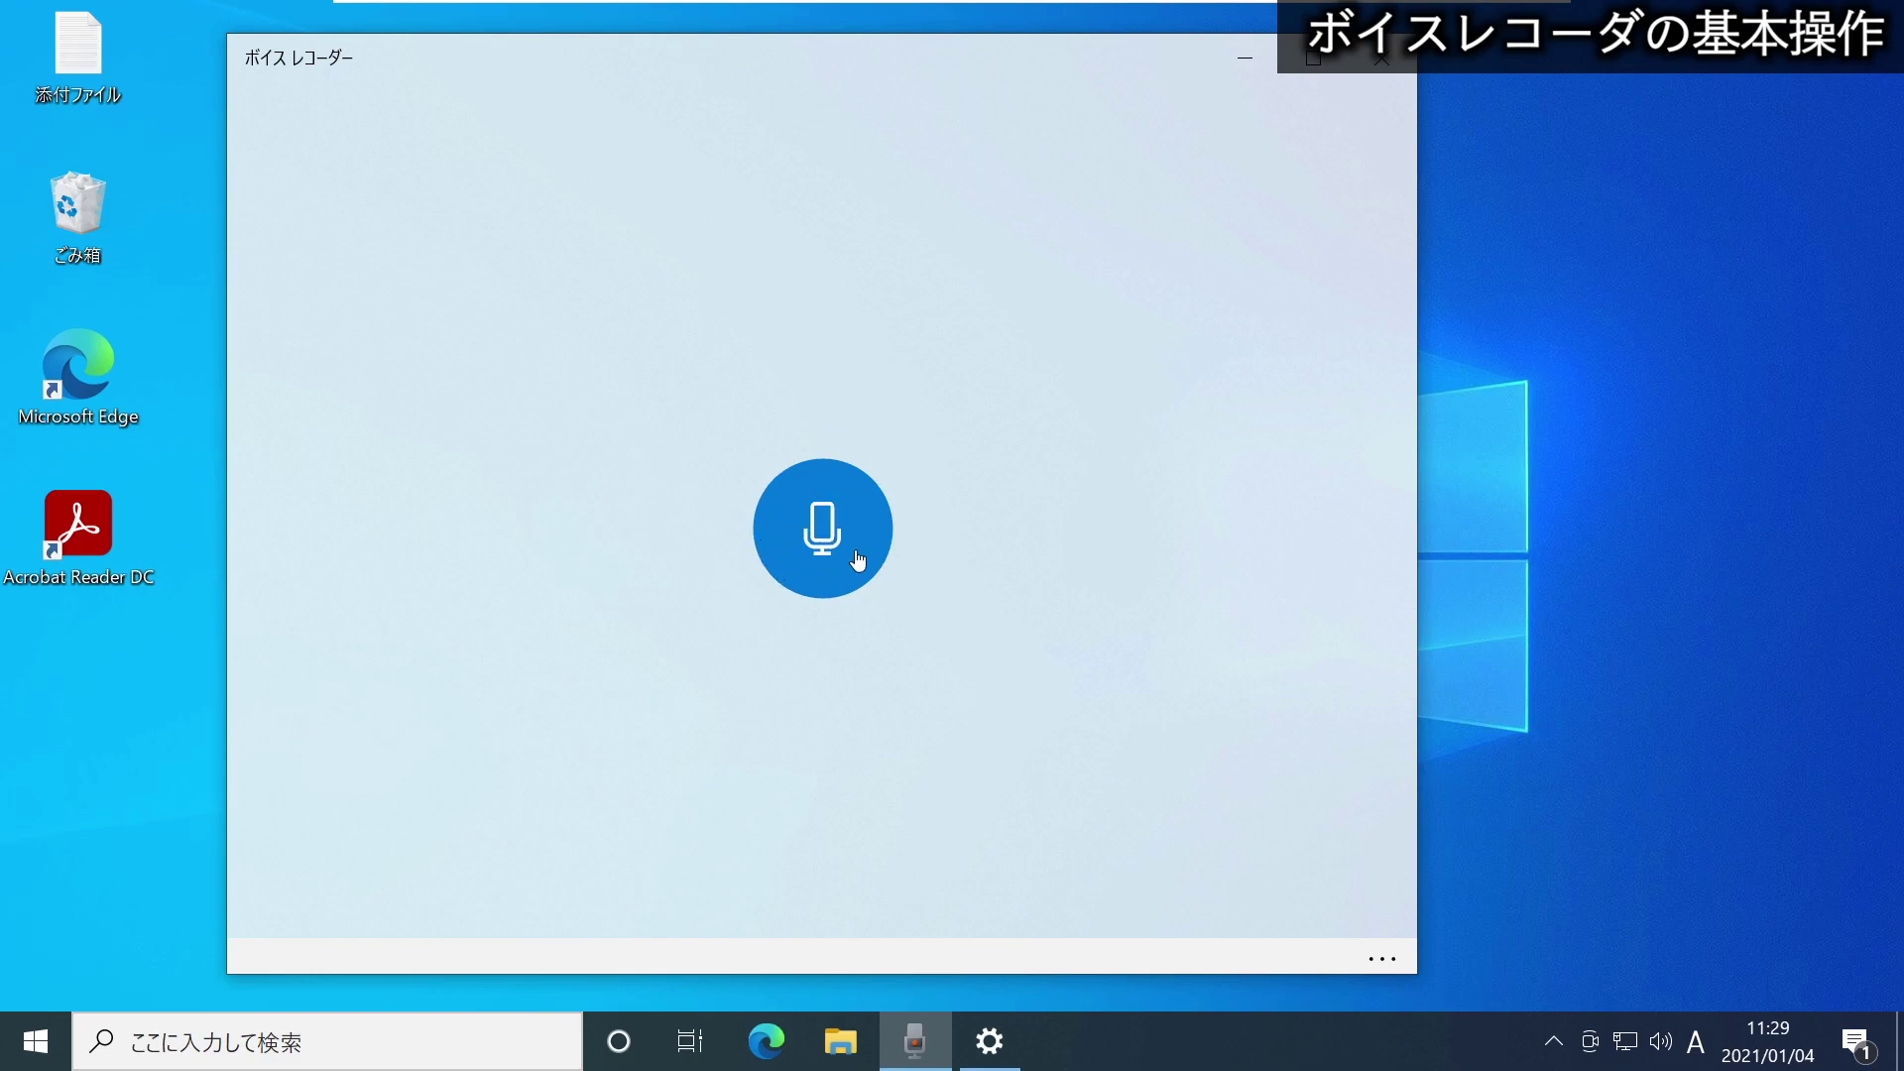
Record a voice clip about 56 seconds long, pausing and resuming it once before stopping.
left_click(824, 544)
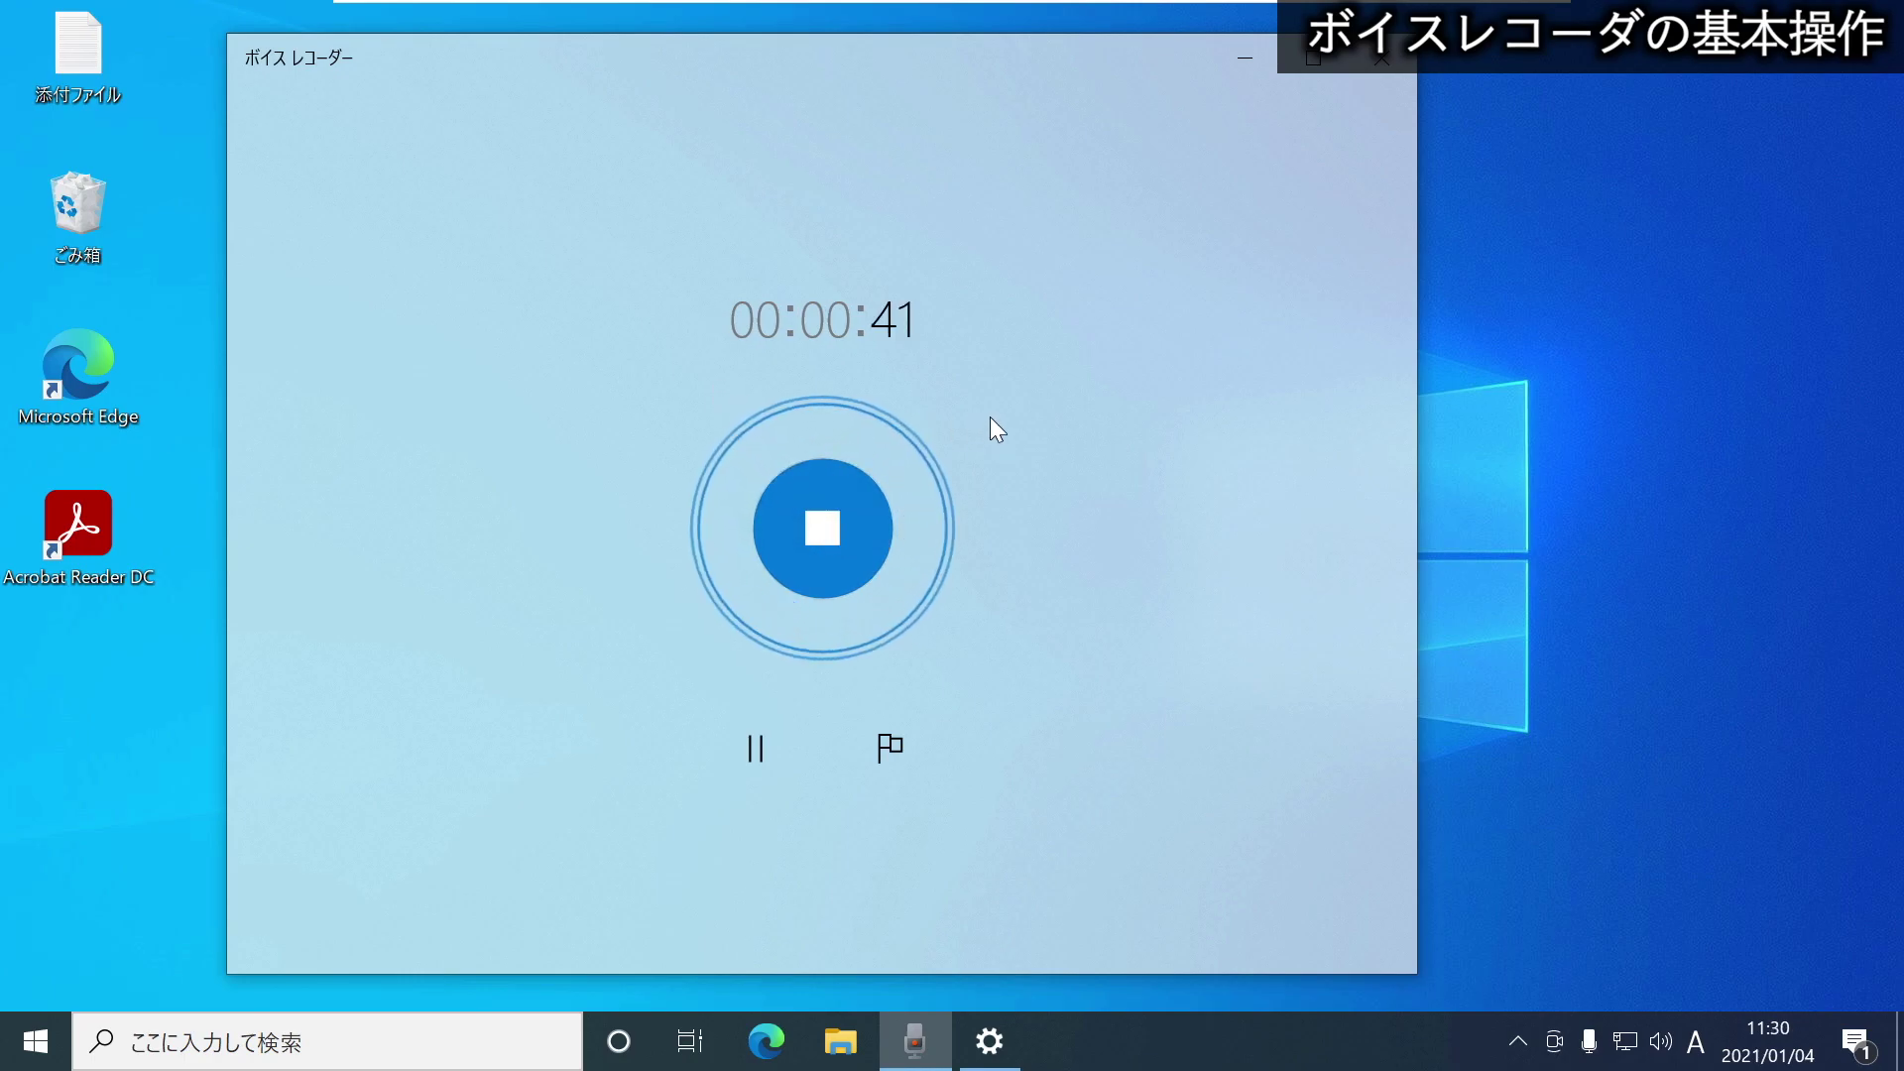
left_click(760, 747)
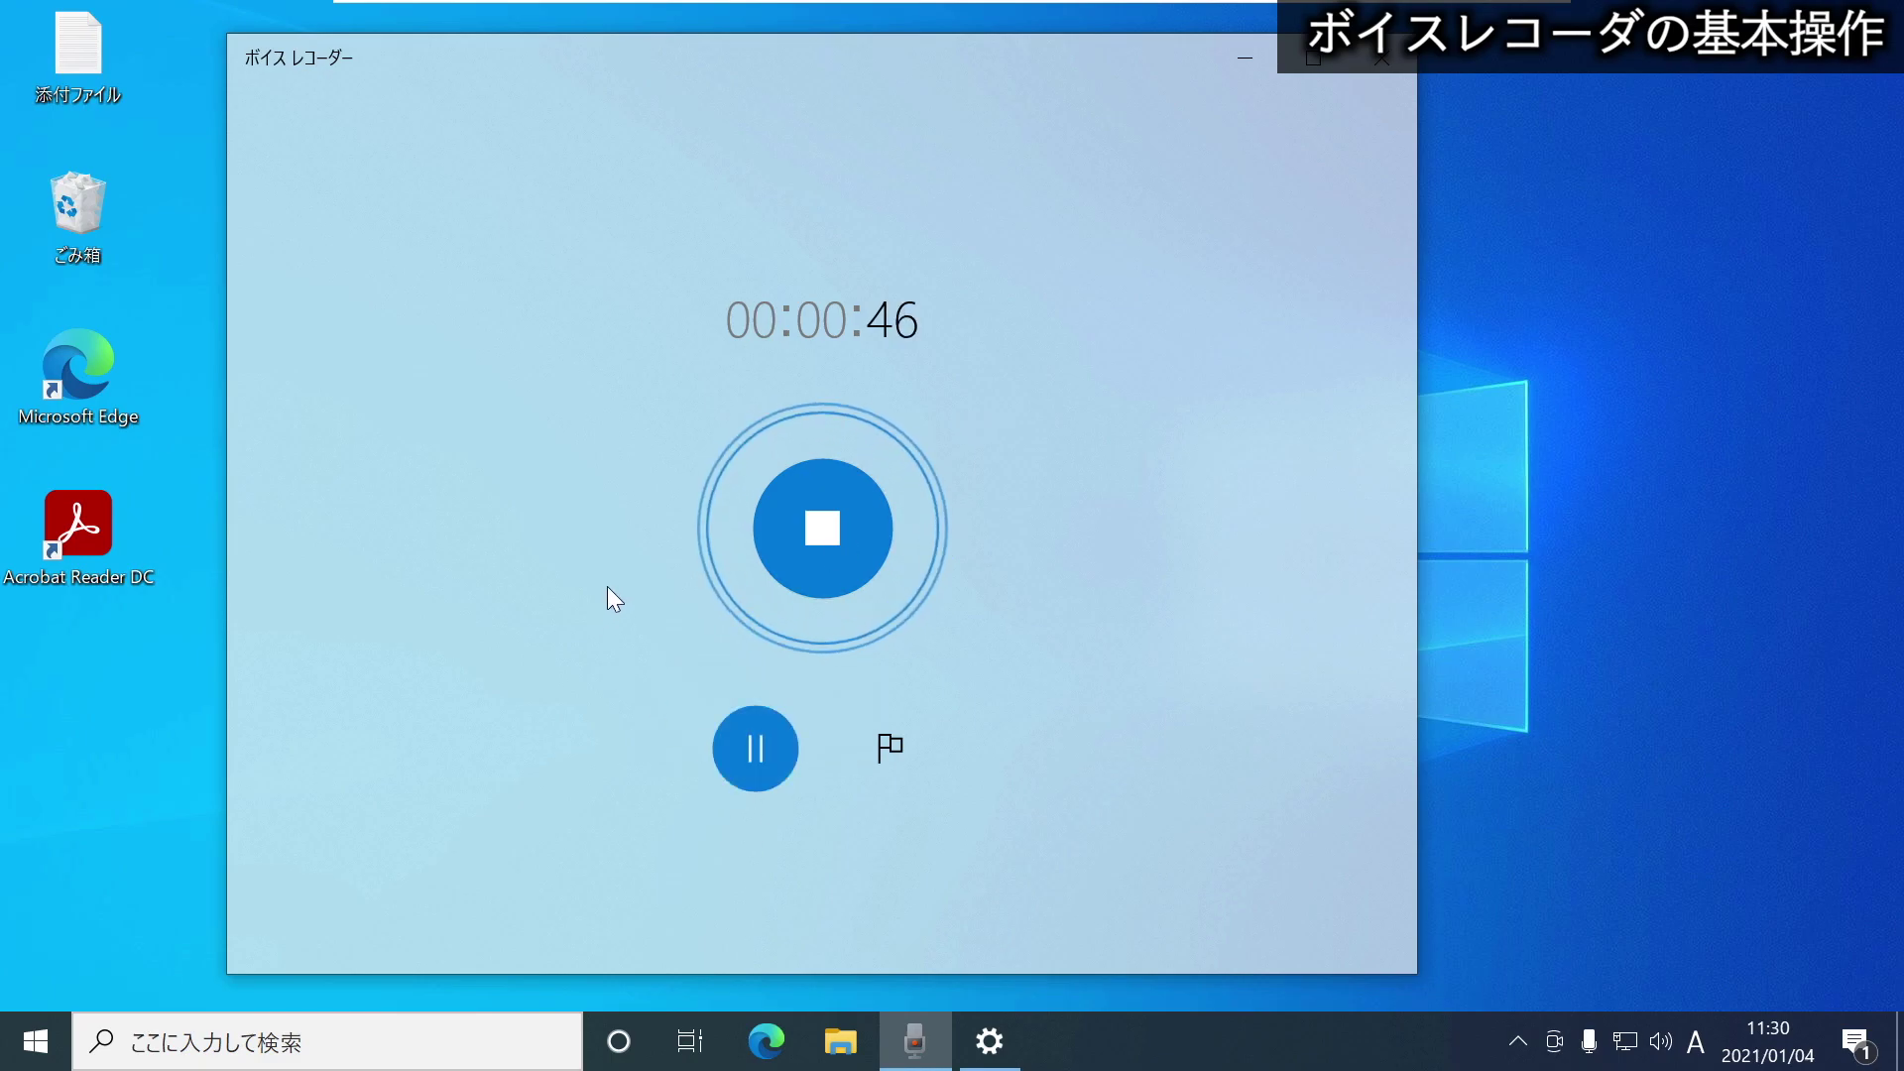
left_click(748, 750)
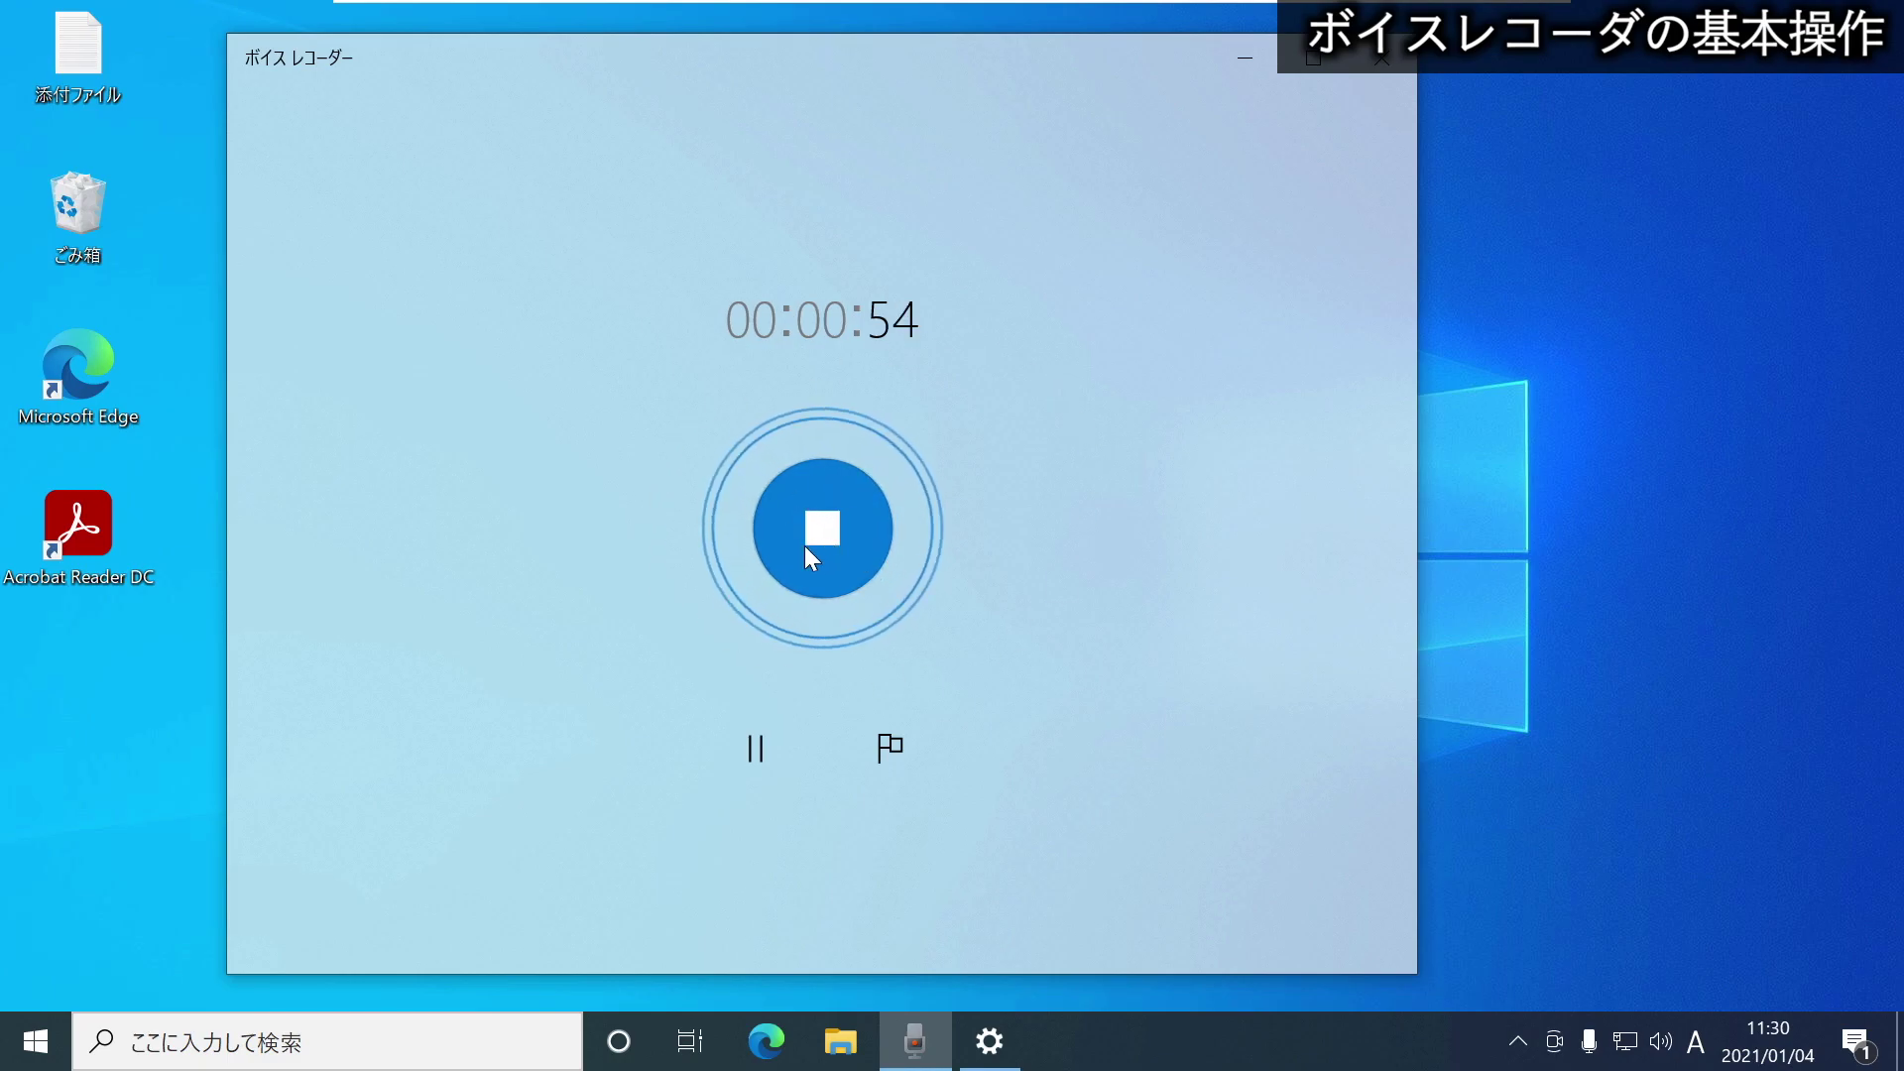
left_click(830, 525)
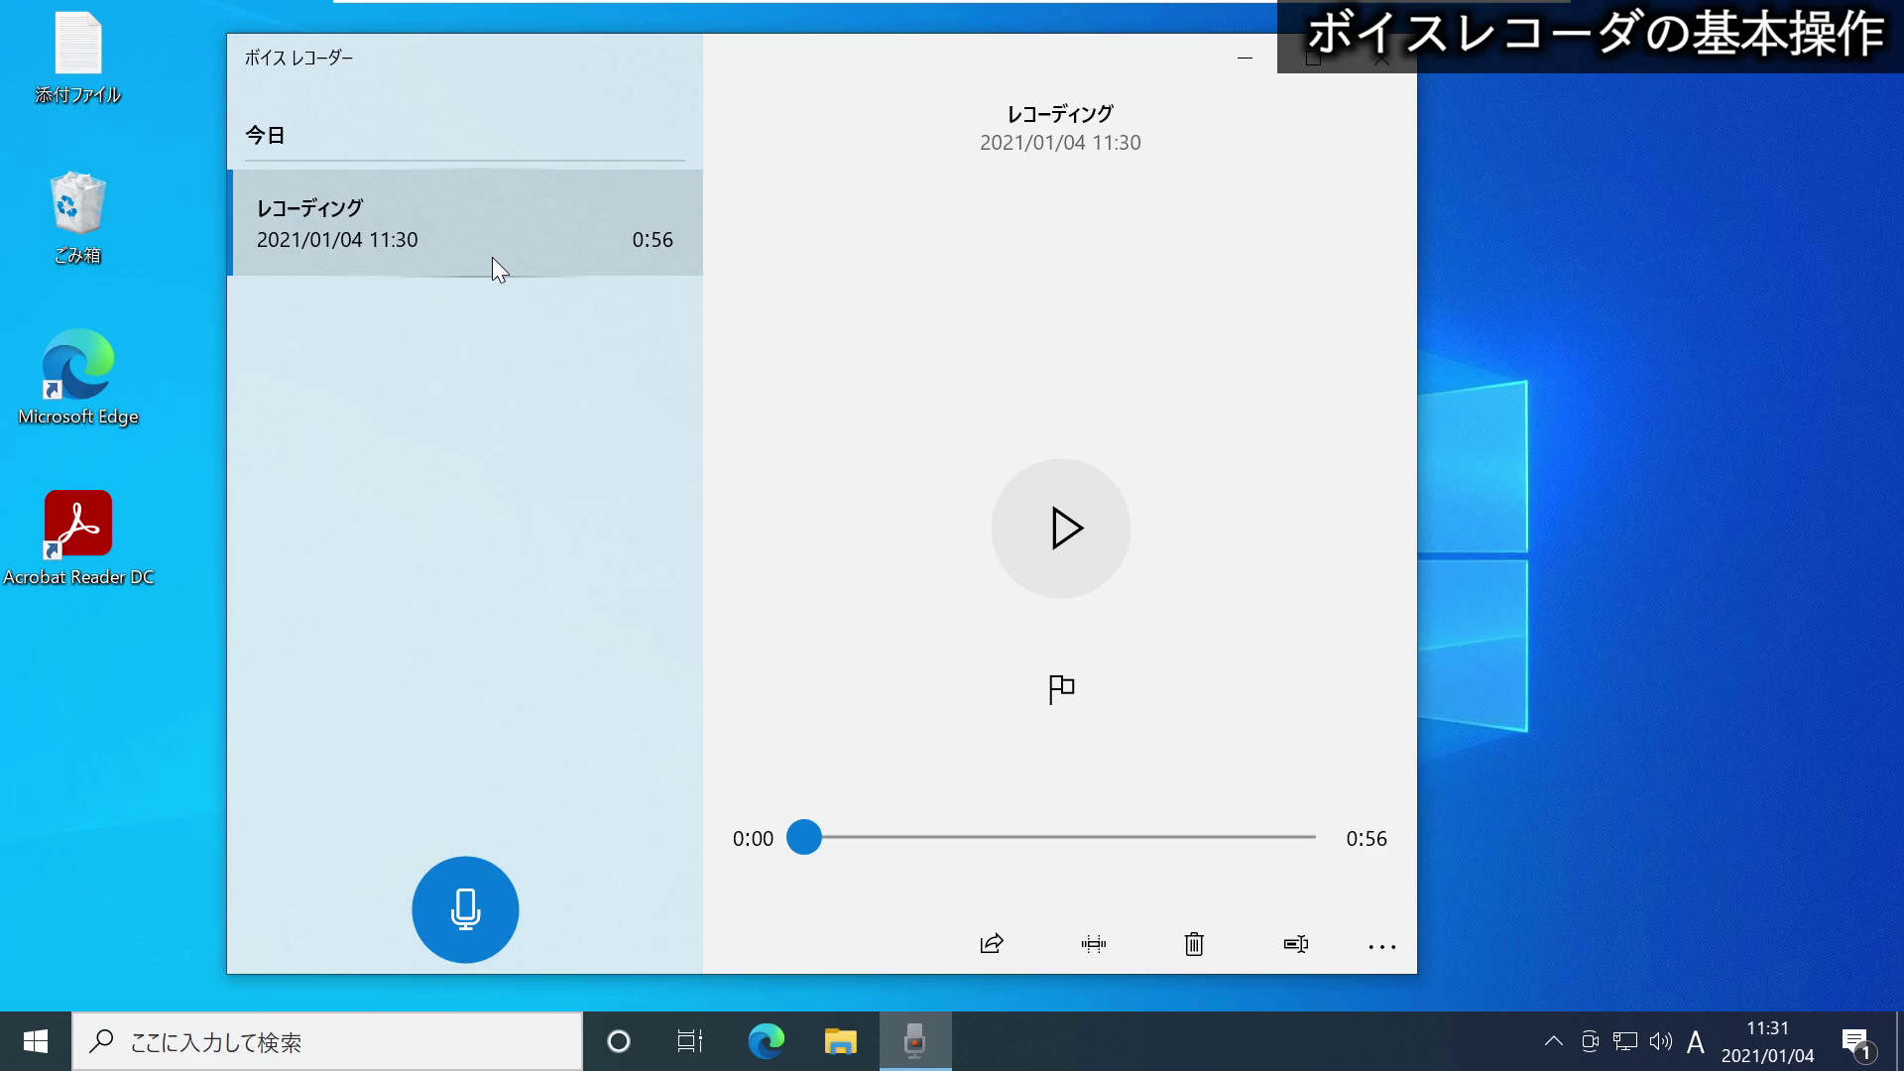
Play back the new recording briefly and pause it.
left_click(510, 234)
left_click(509, 234)
left_click(1020, 575)
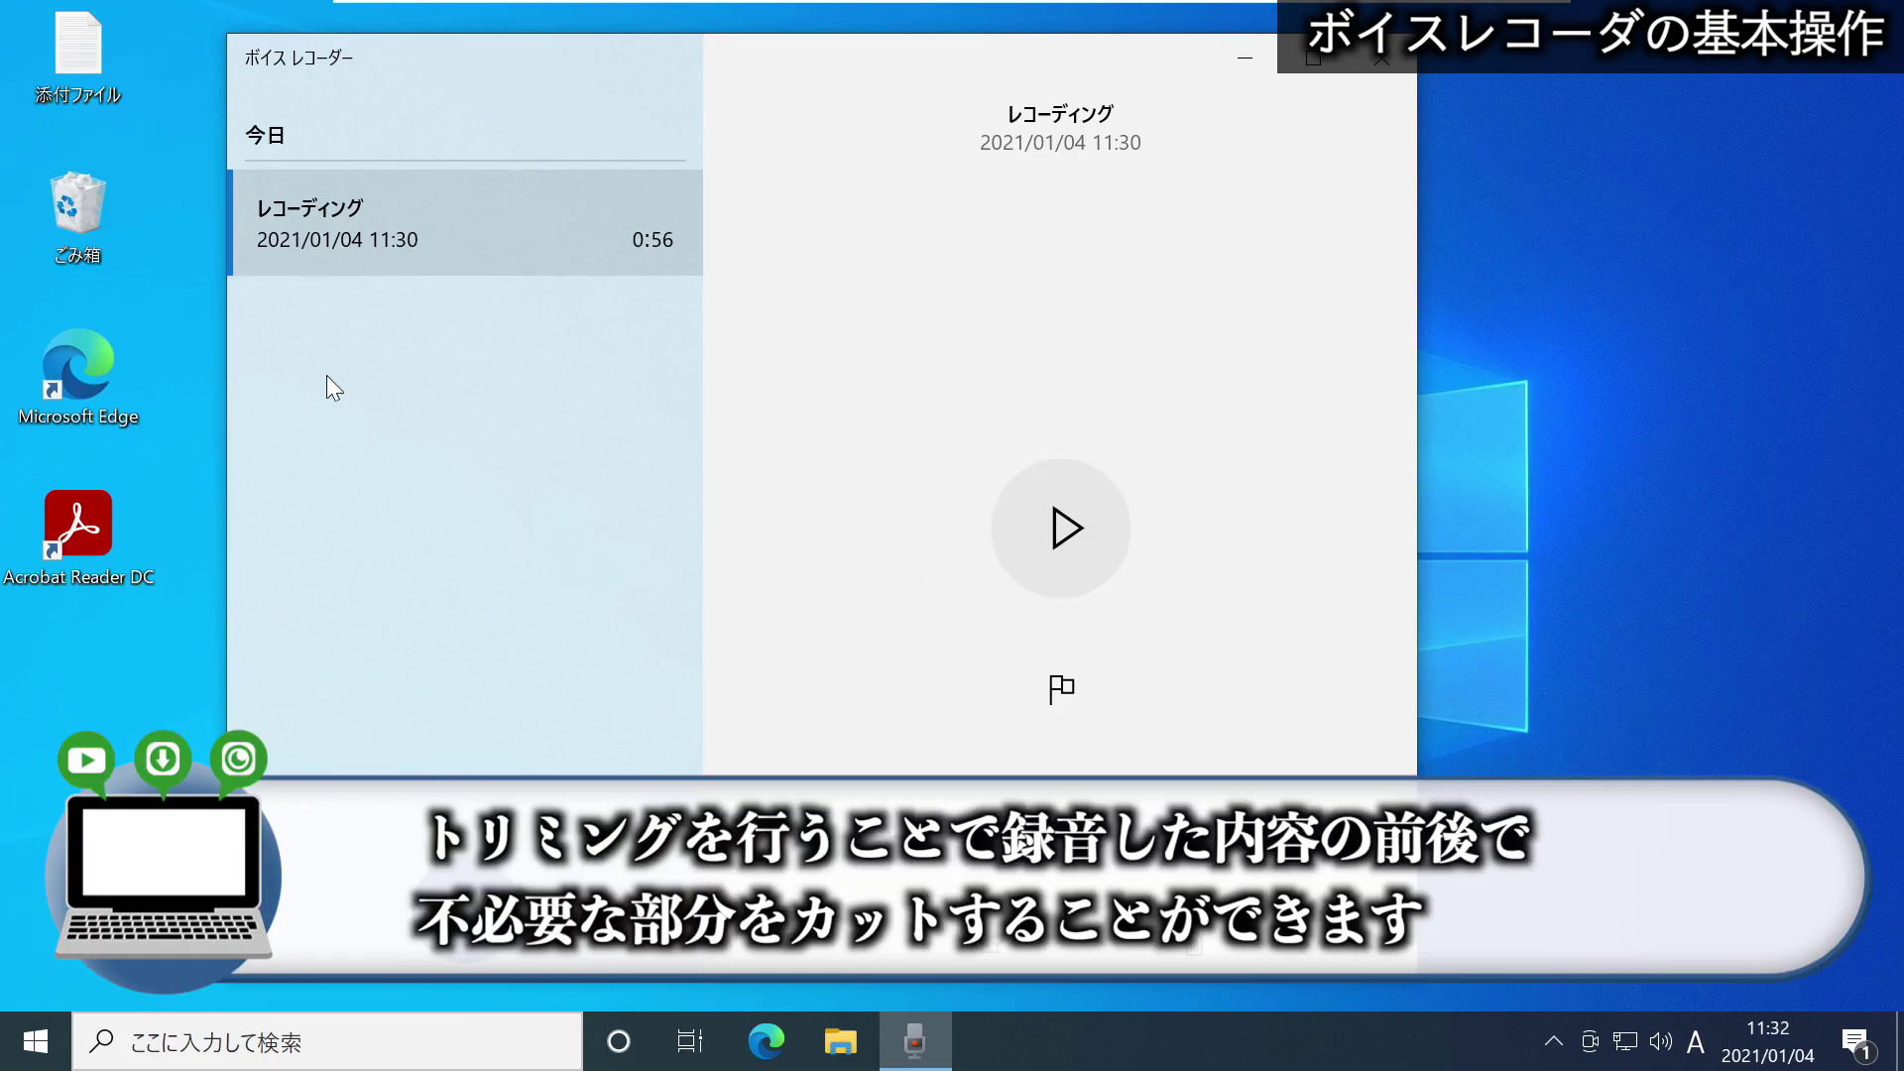
left_click(437, 211)
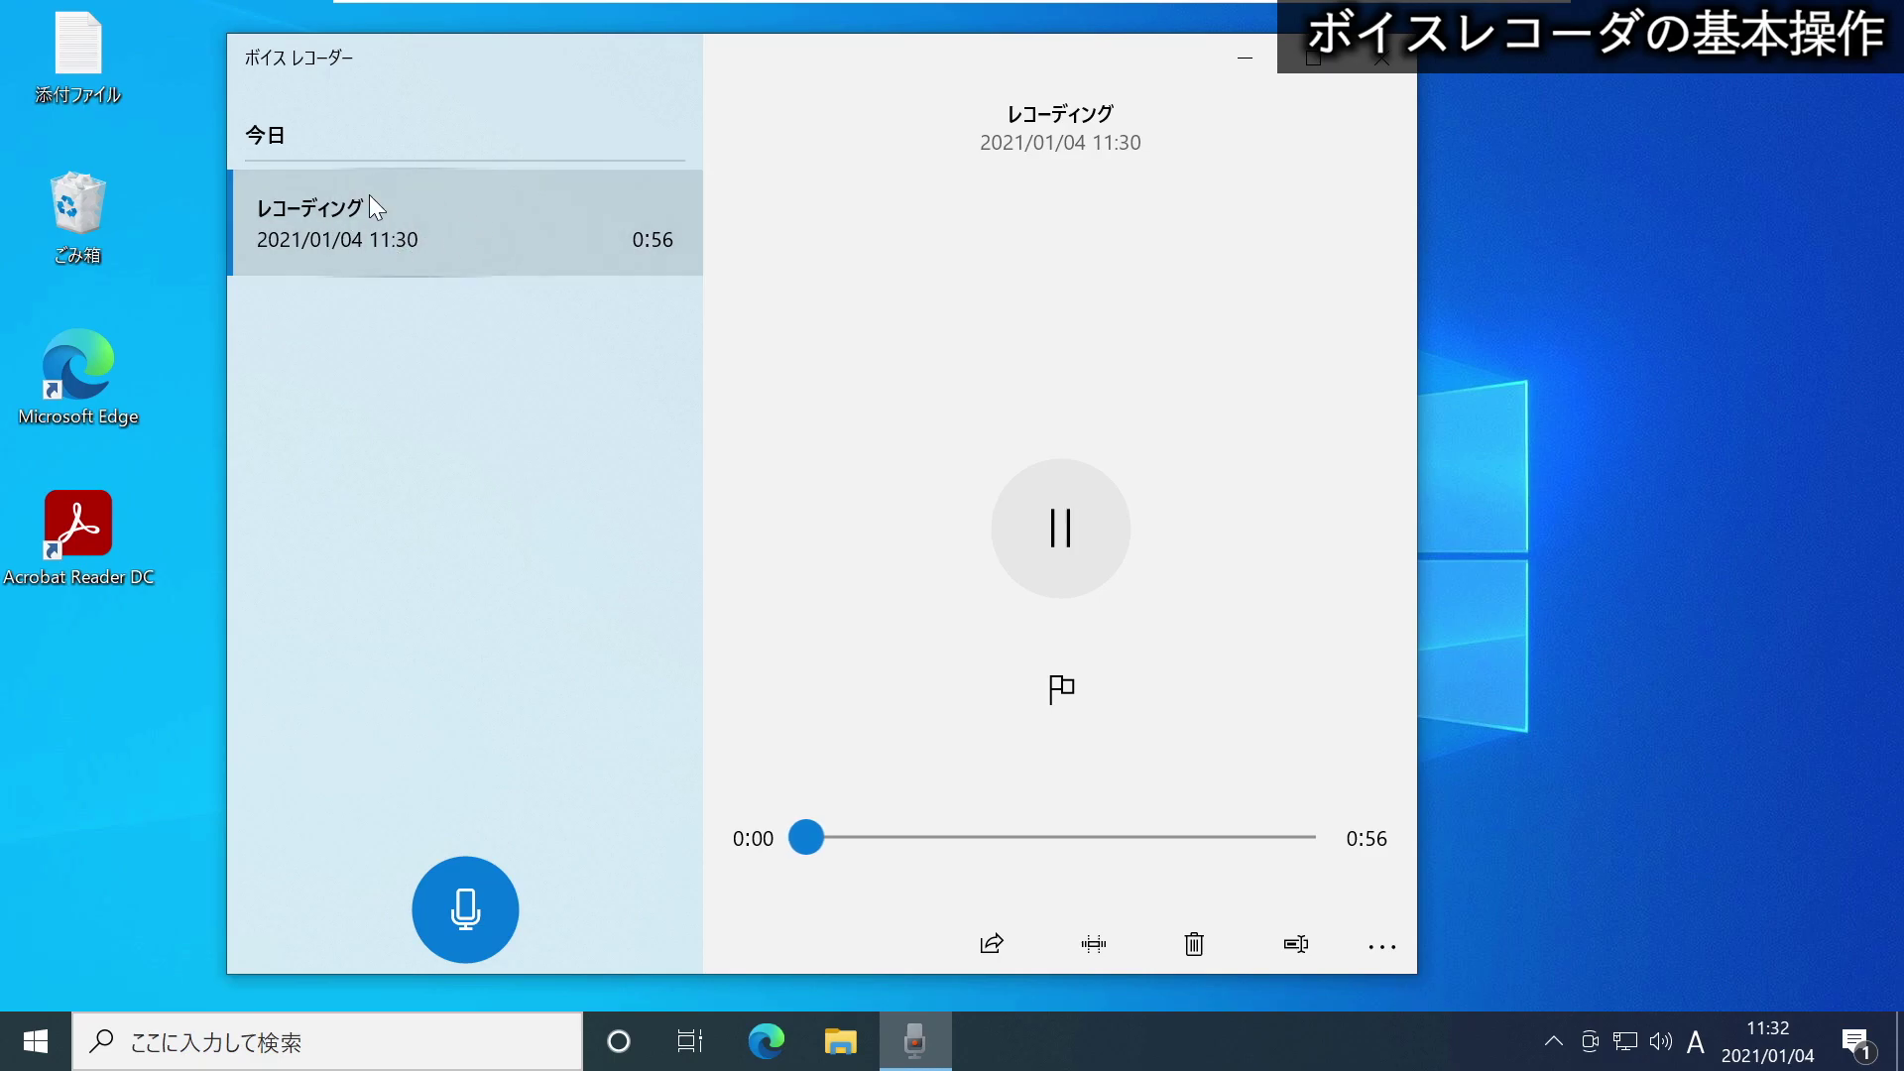
left_click(520, 220)
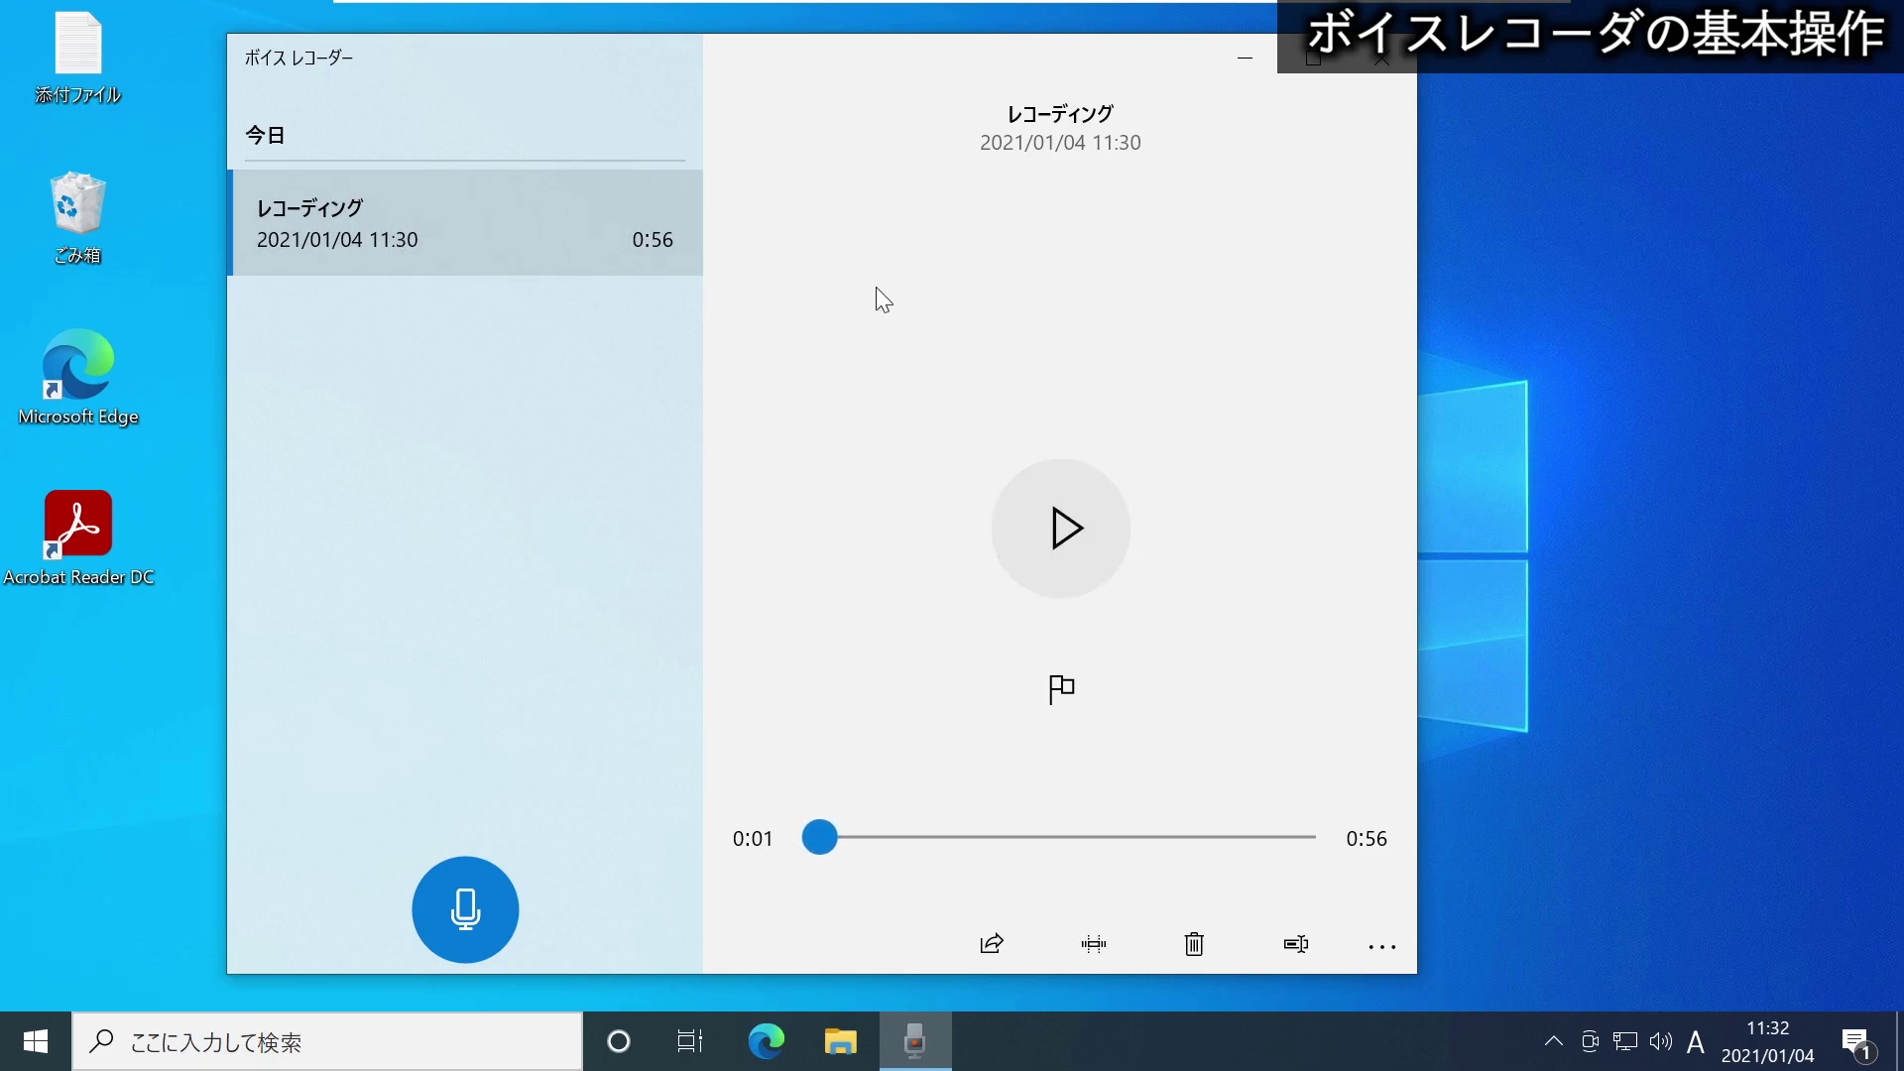
Start trimming the recording and preview it from a playback position of about 0:18.
left_click(1108, 946)
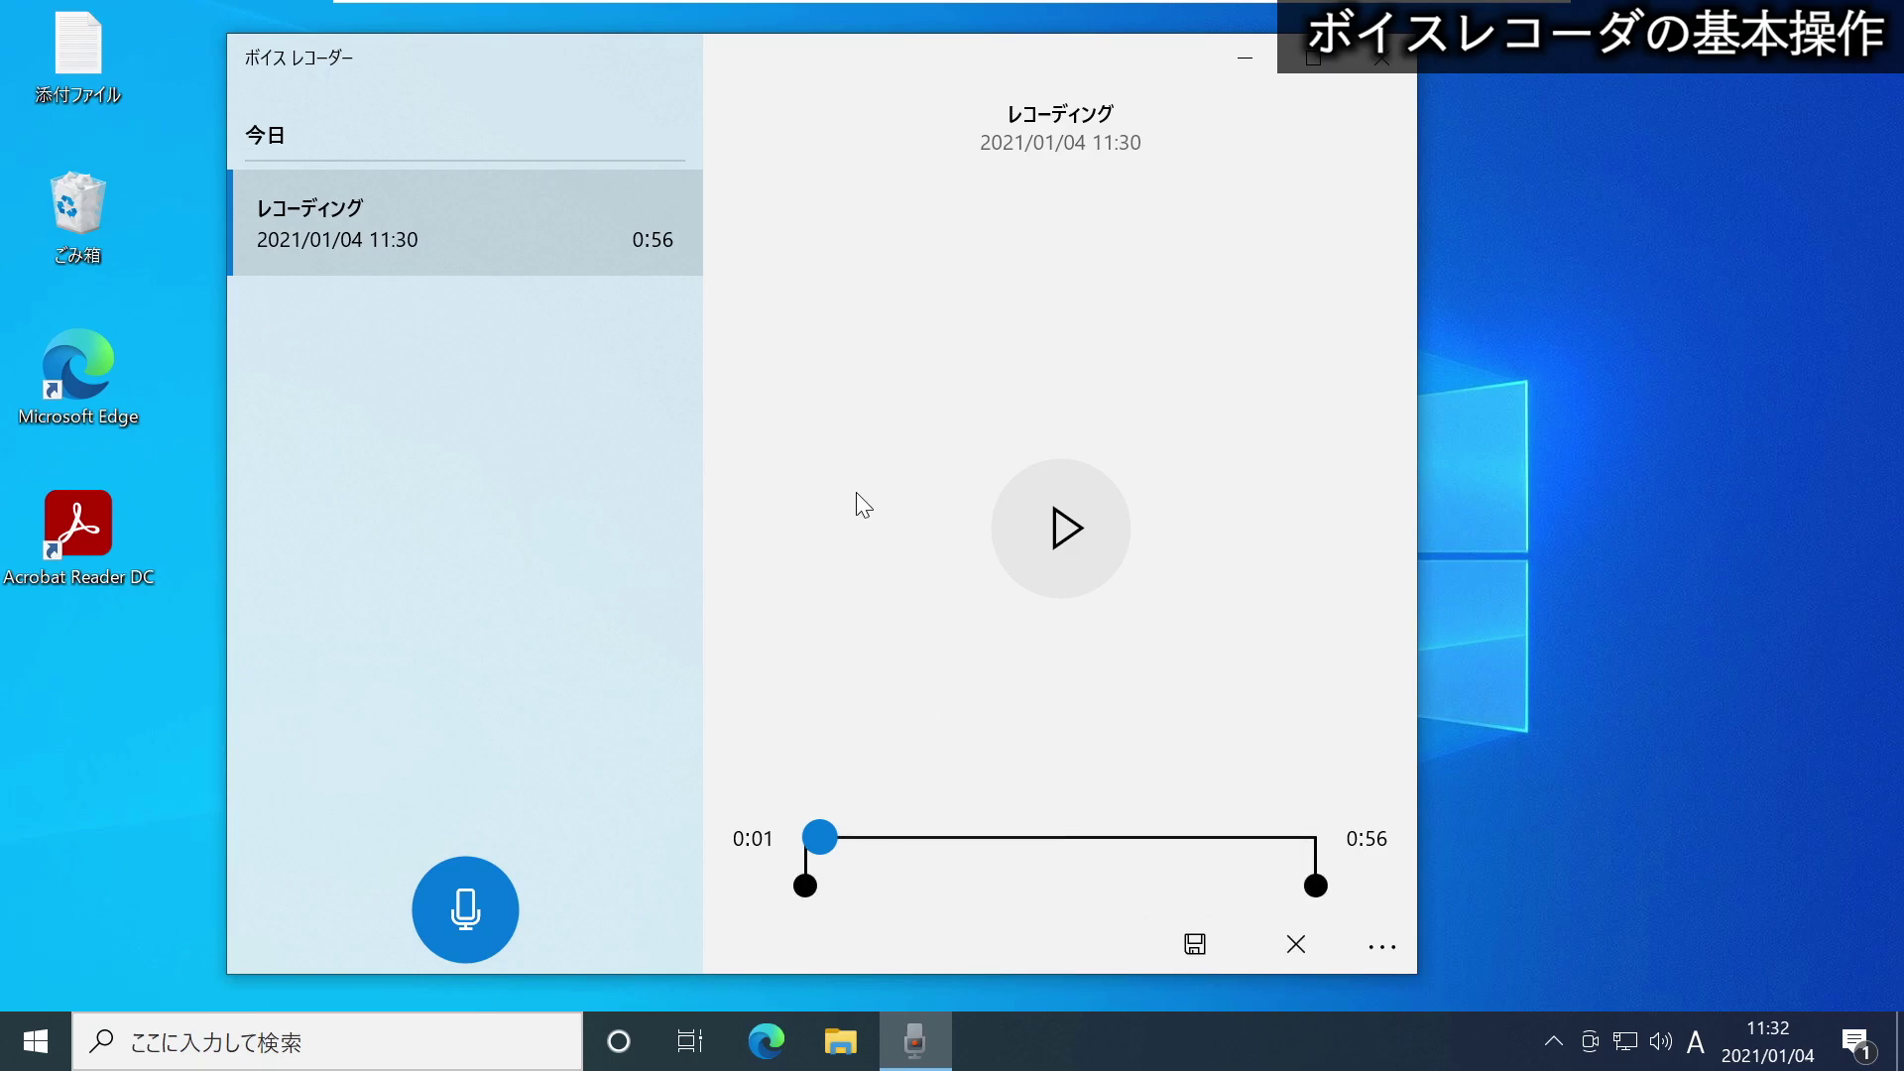
left_click_drag(830, 833, 1043, 831)
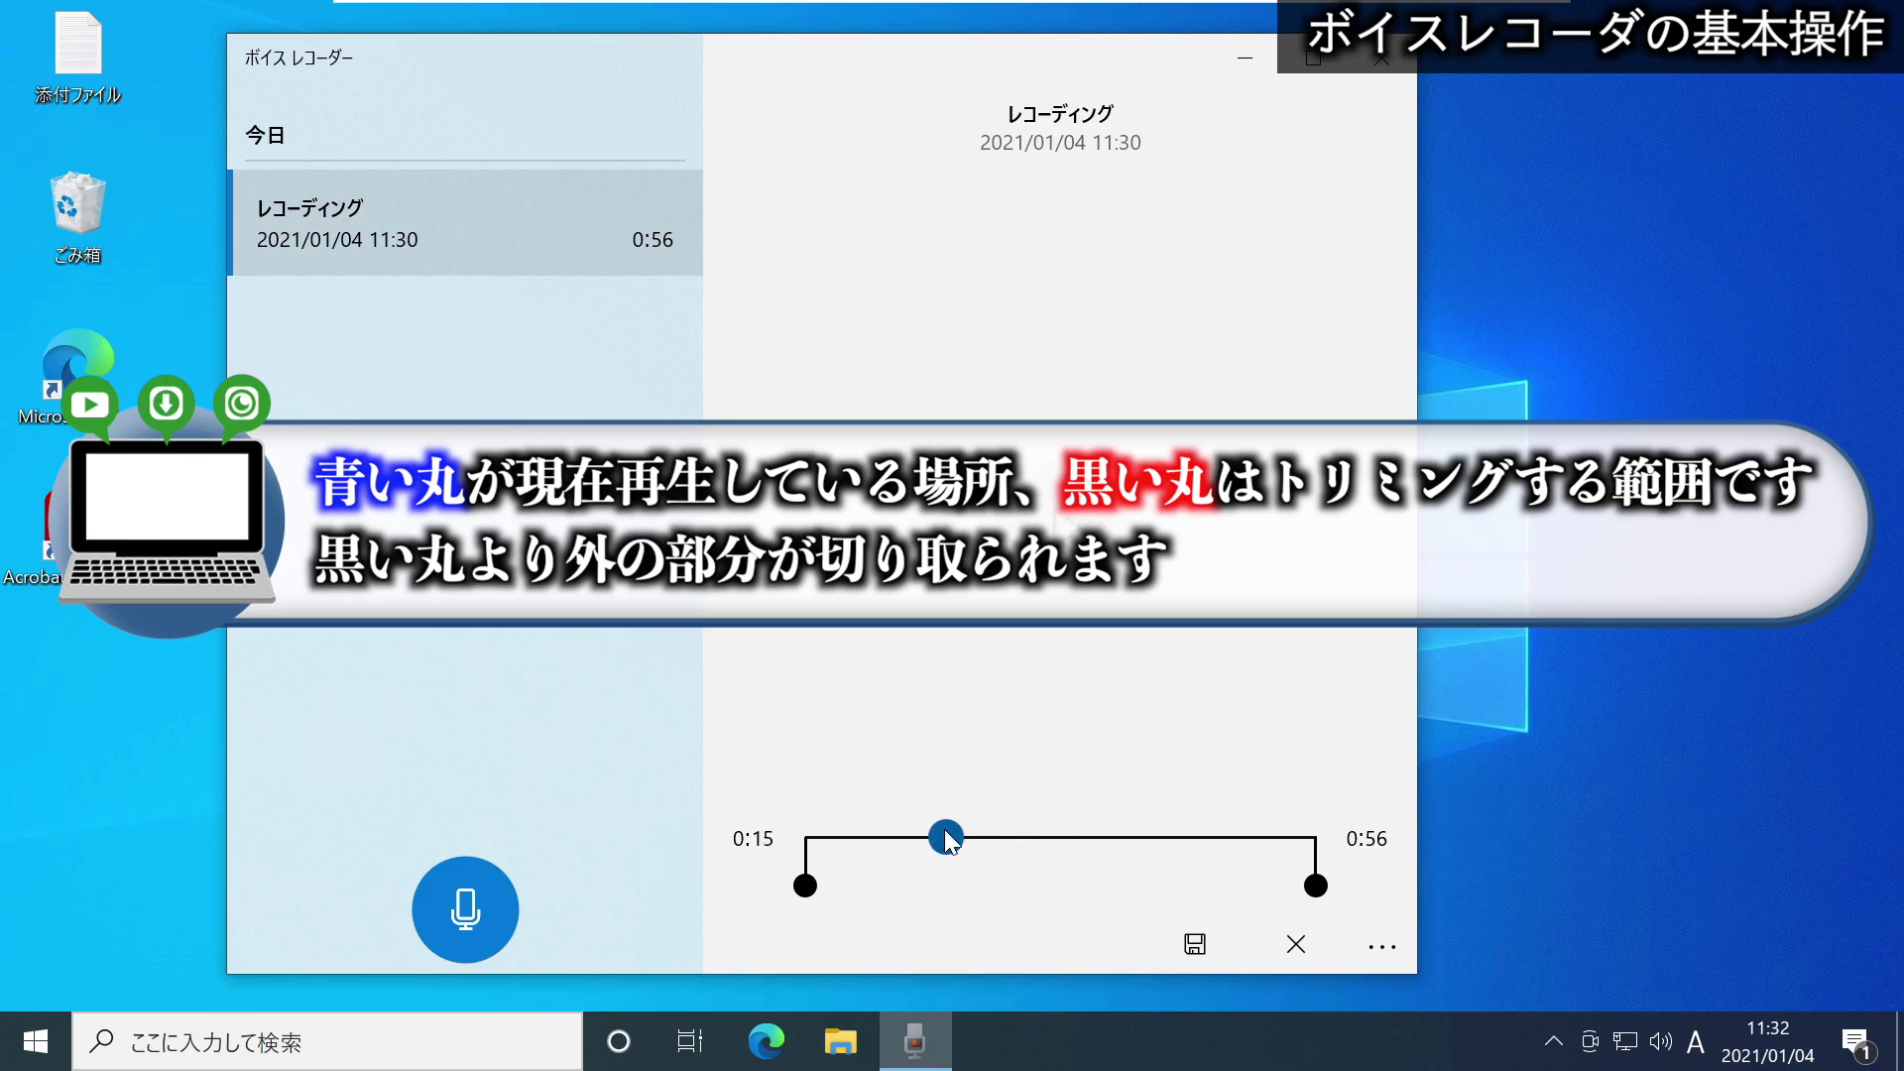
left_click_drag(907, 839, 968, 836)
left_click(1069, 525)
left_click(1068, 527)
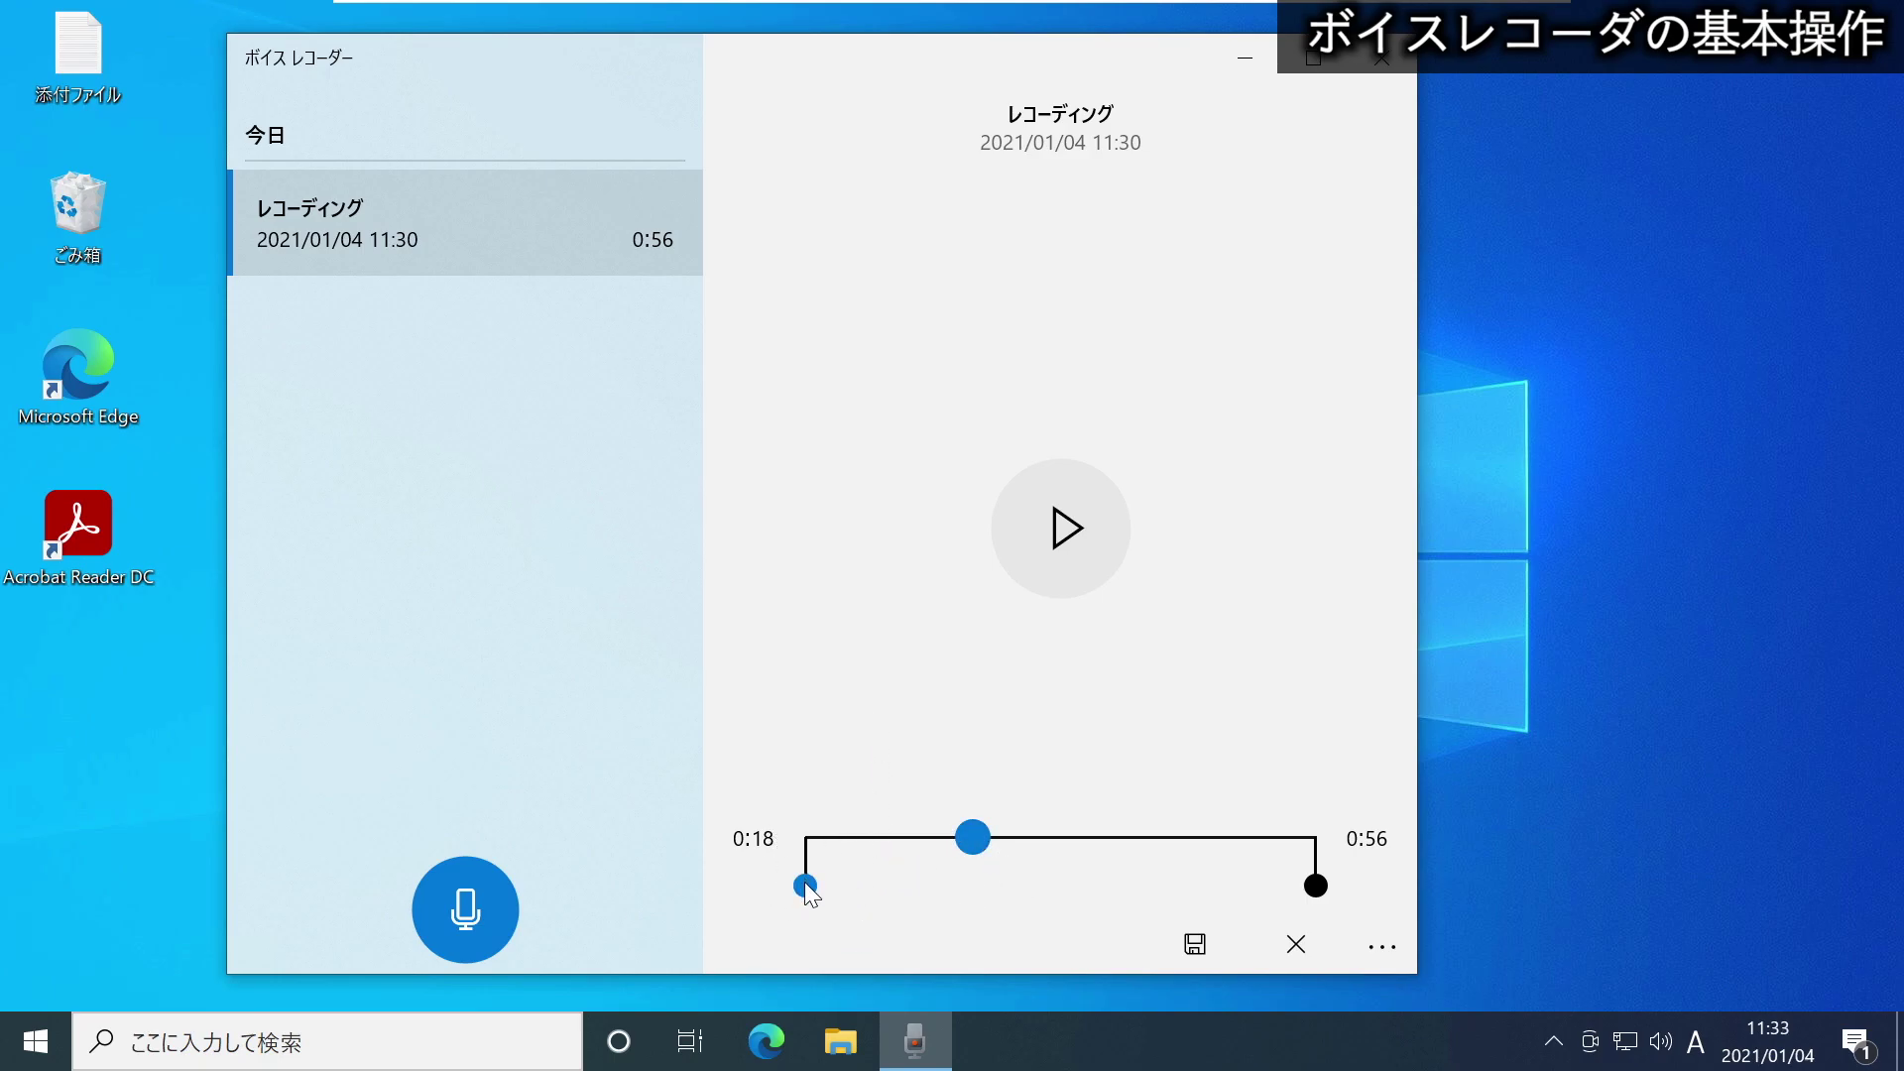
Move the trim start and end markers inward so that about 39 seconds of the recording are kept.
left_click_drag(1317, 885, 1251, 873)
left_click_drag(829, 878, 824, 883)
left_click_drag(974, 836, 902, 837)
left_click_drag(804, 886, 872, 885)
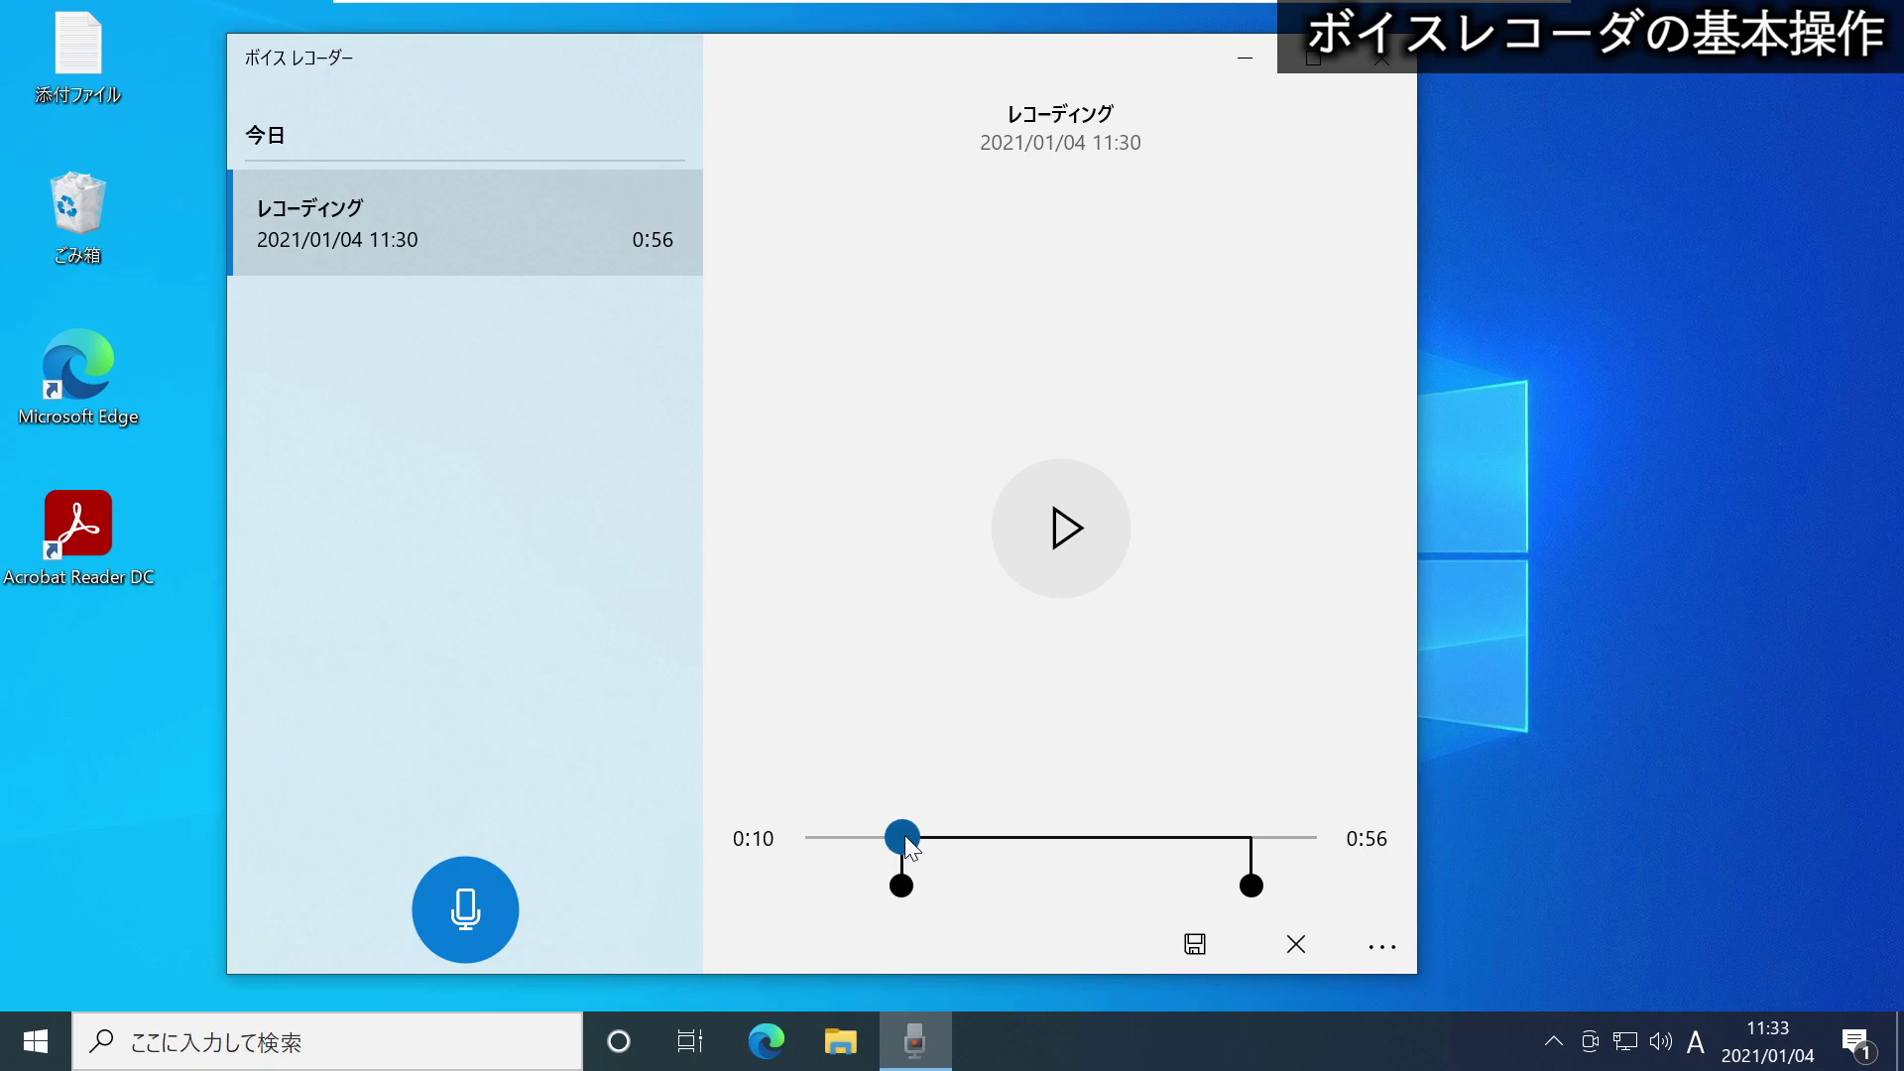
left_click_drag(902, 837, 907, 837)
left_click(893, 877)
left_click_drag(905, 892, 1031, 845)
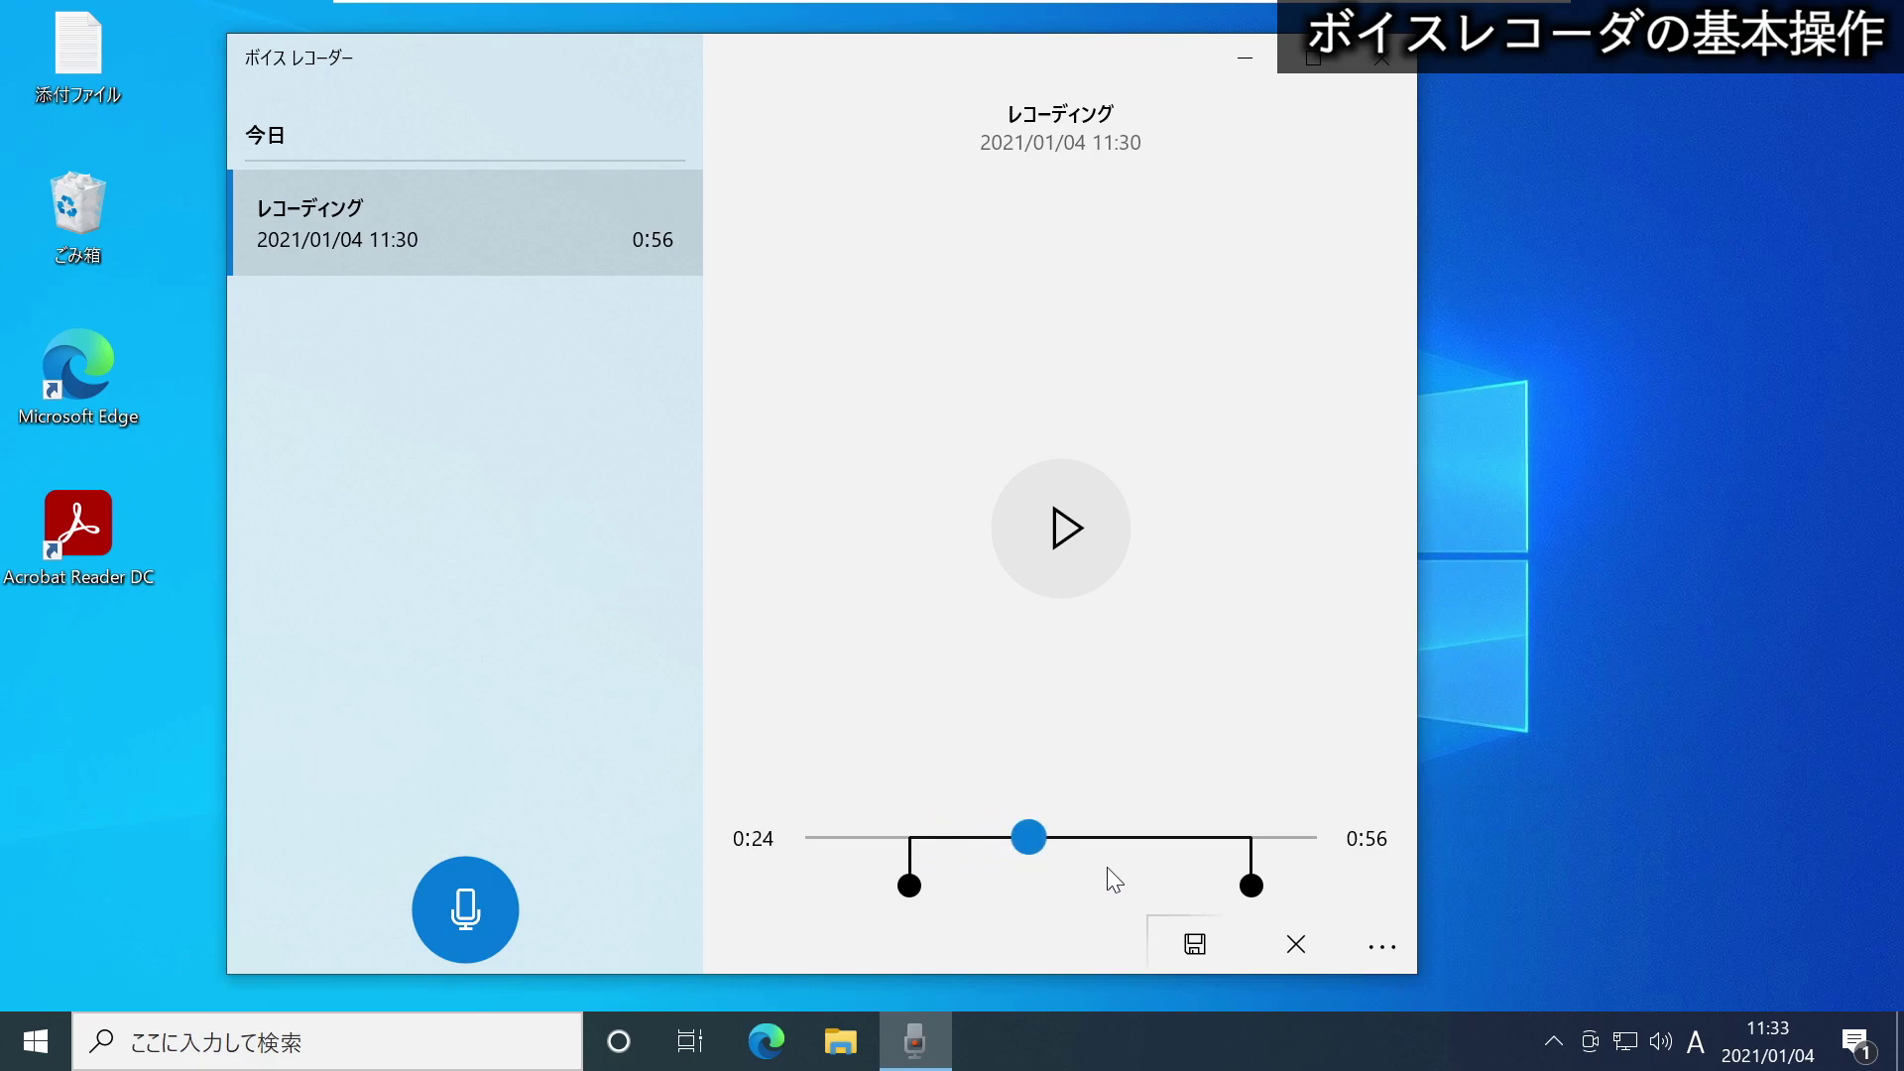
mouse_move(1256, 883)
left_mouse_down()
mouse_move(1234, 886)
mouse_move(1322, 892)
mouse_move(1270, 888)
left_mouse_up()
mouse_move(993, 842)
left_mouse_down()
mouse_move(931, 840)
mouse_move(967, 843)
left_mouse_up()
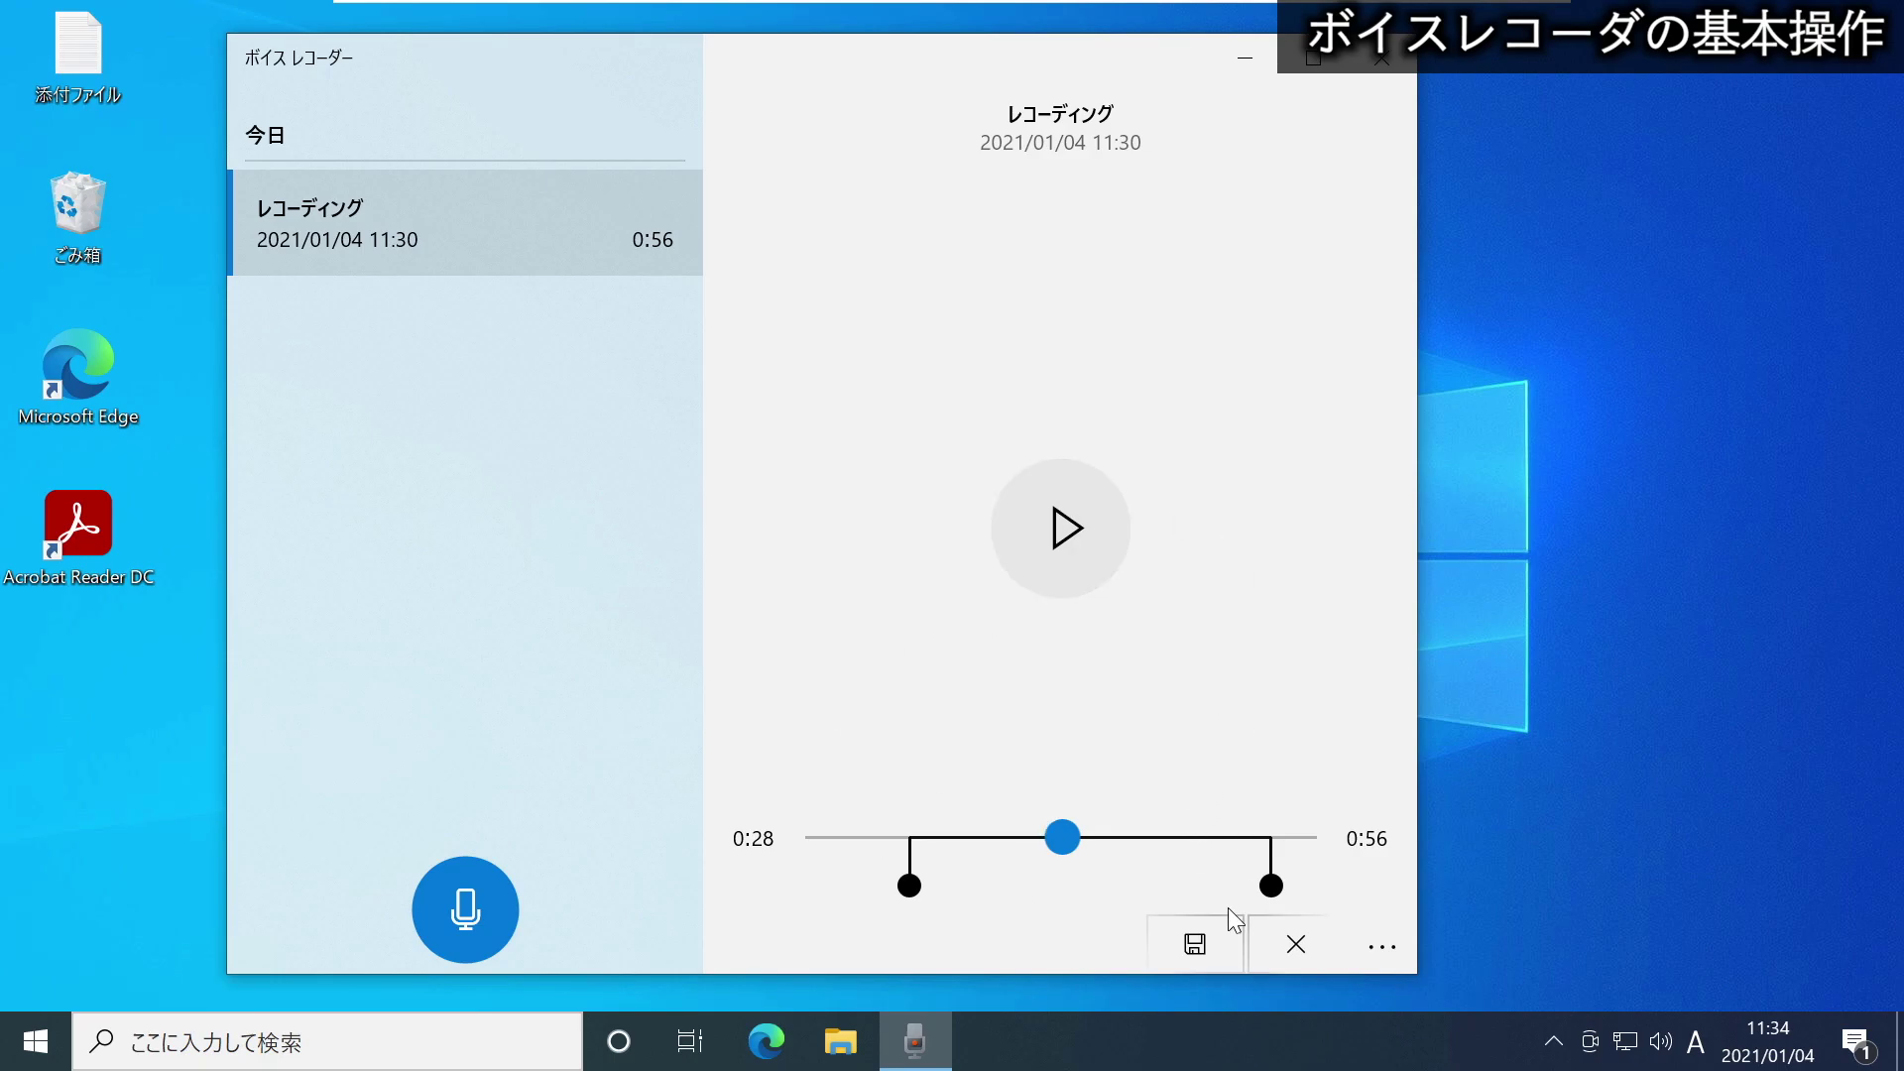
Save the trimmed section as a copy of the recording and briefly play the copy.
left_click(1195, 945)
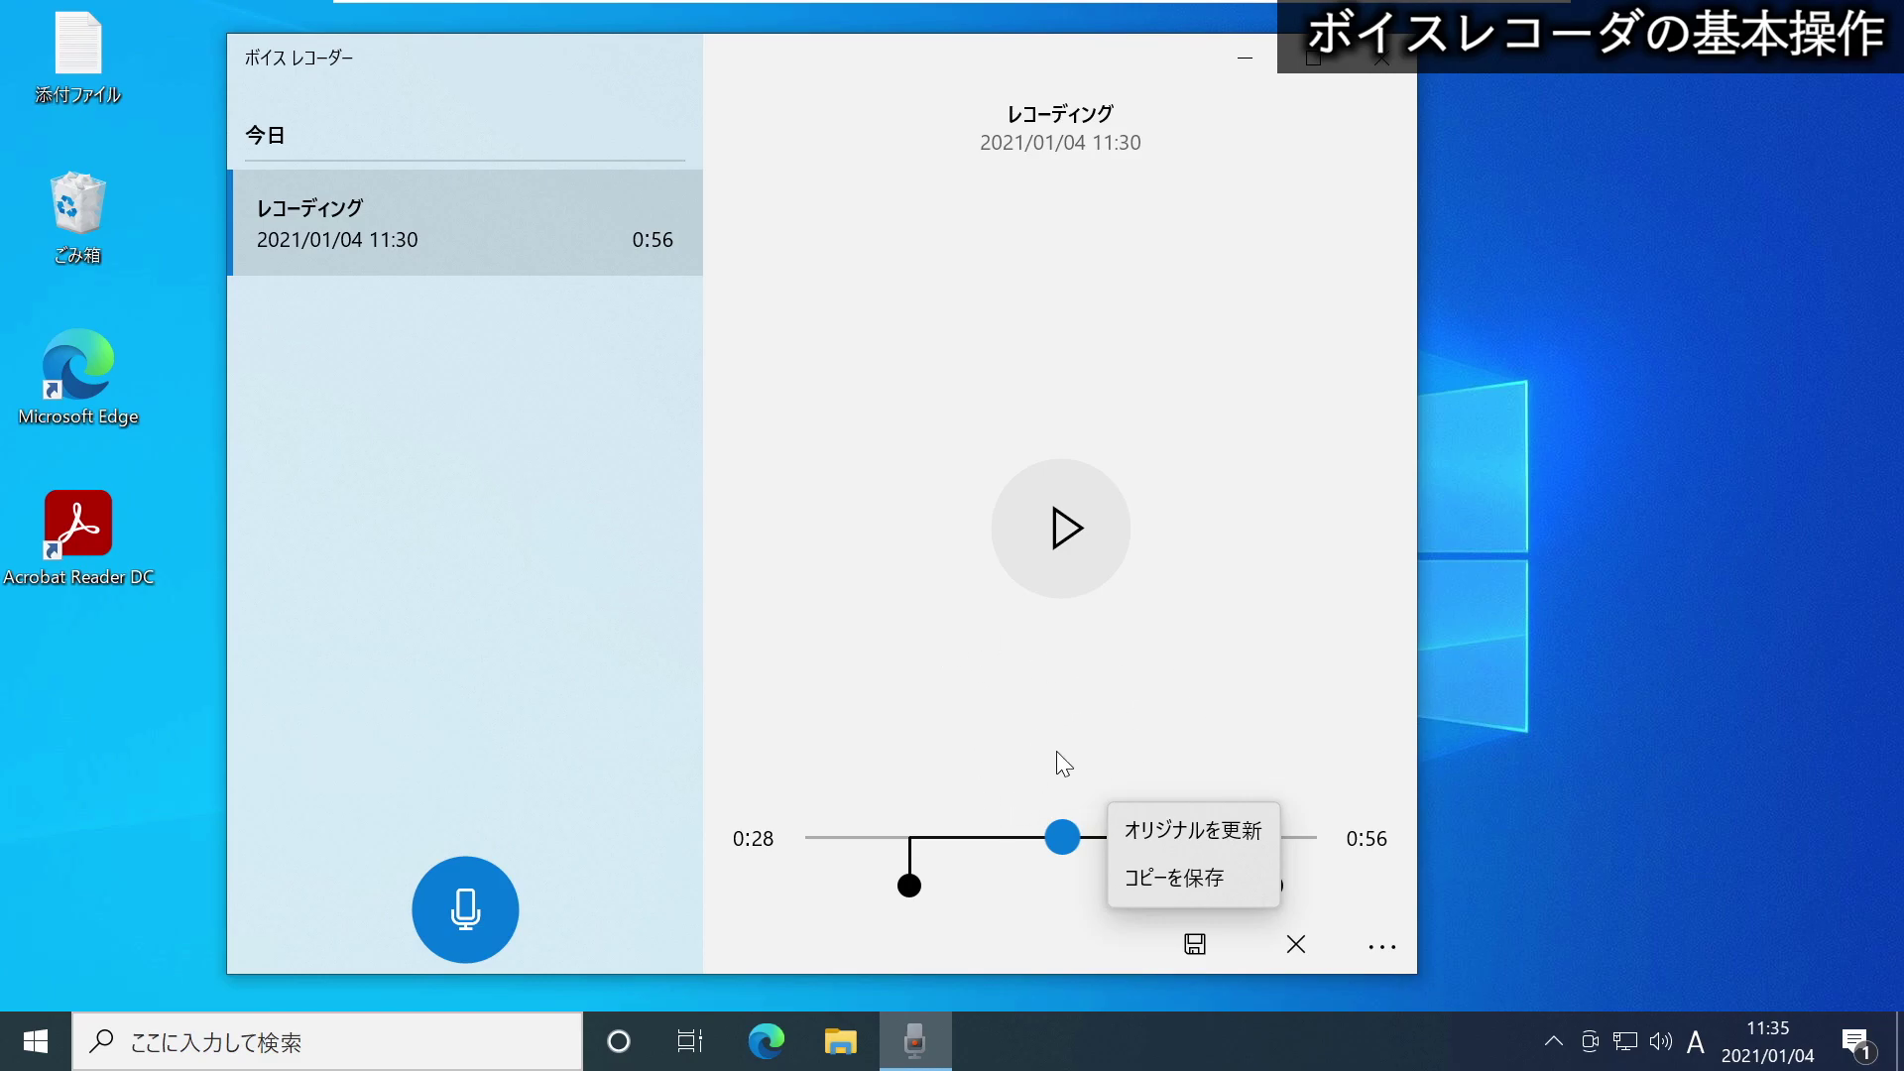
left_click(1184, 879)
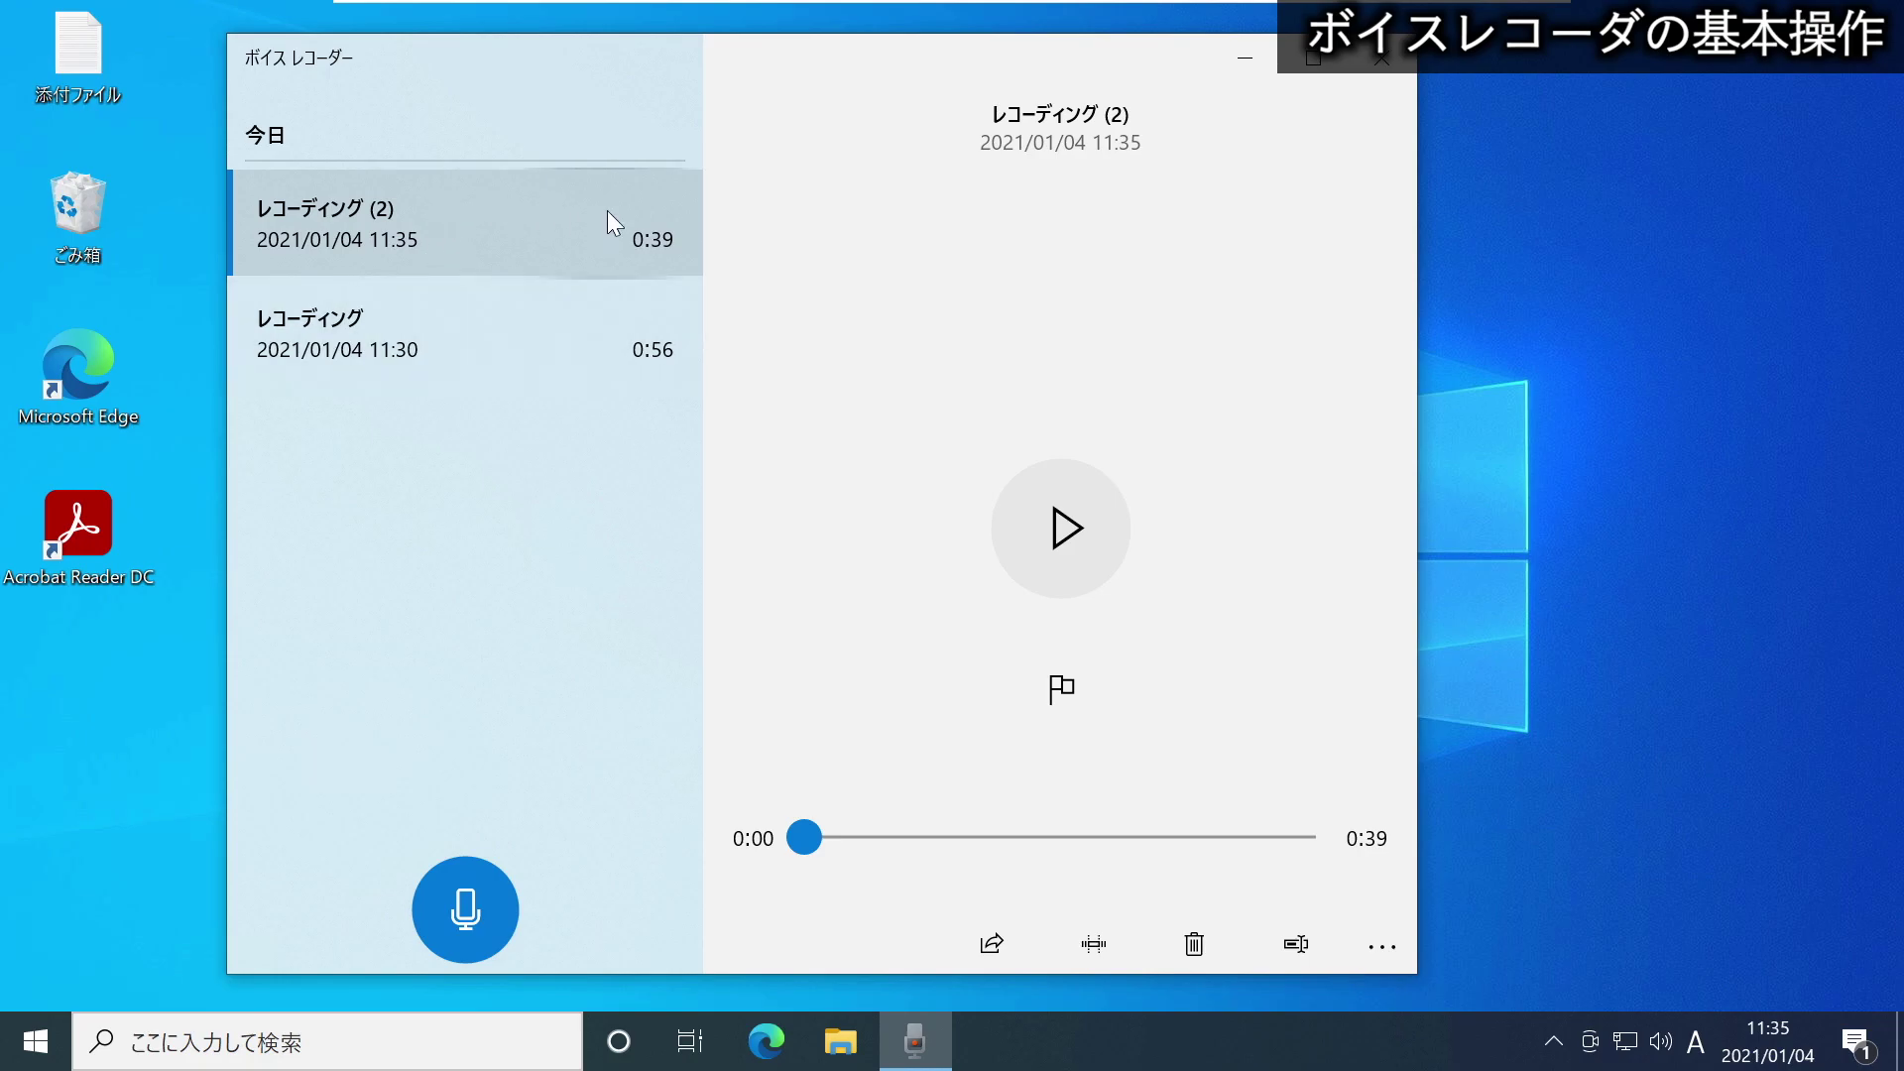
left_click(396, 230)
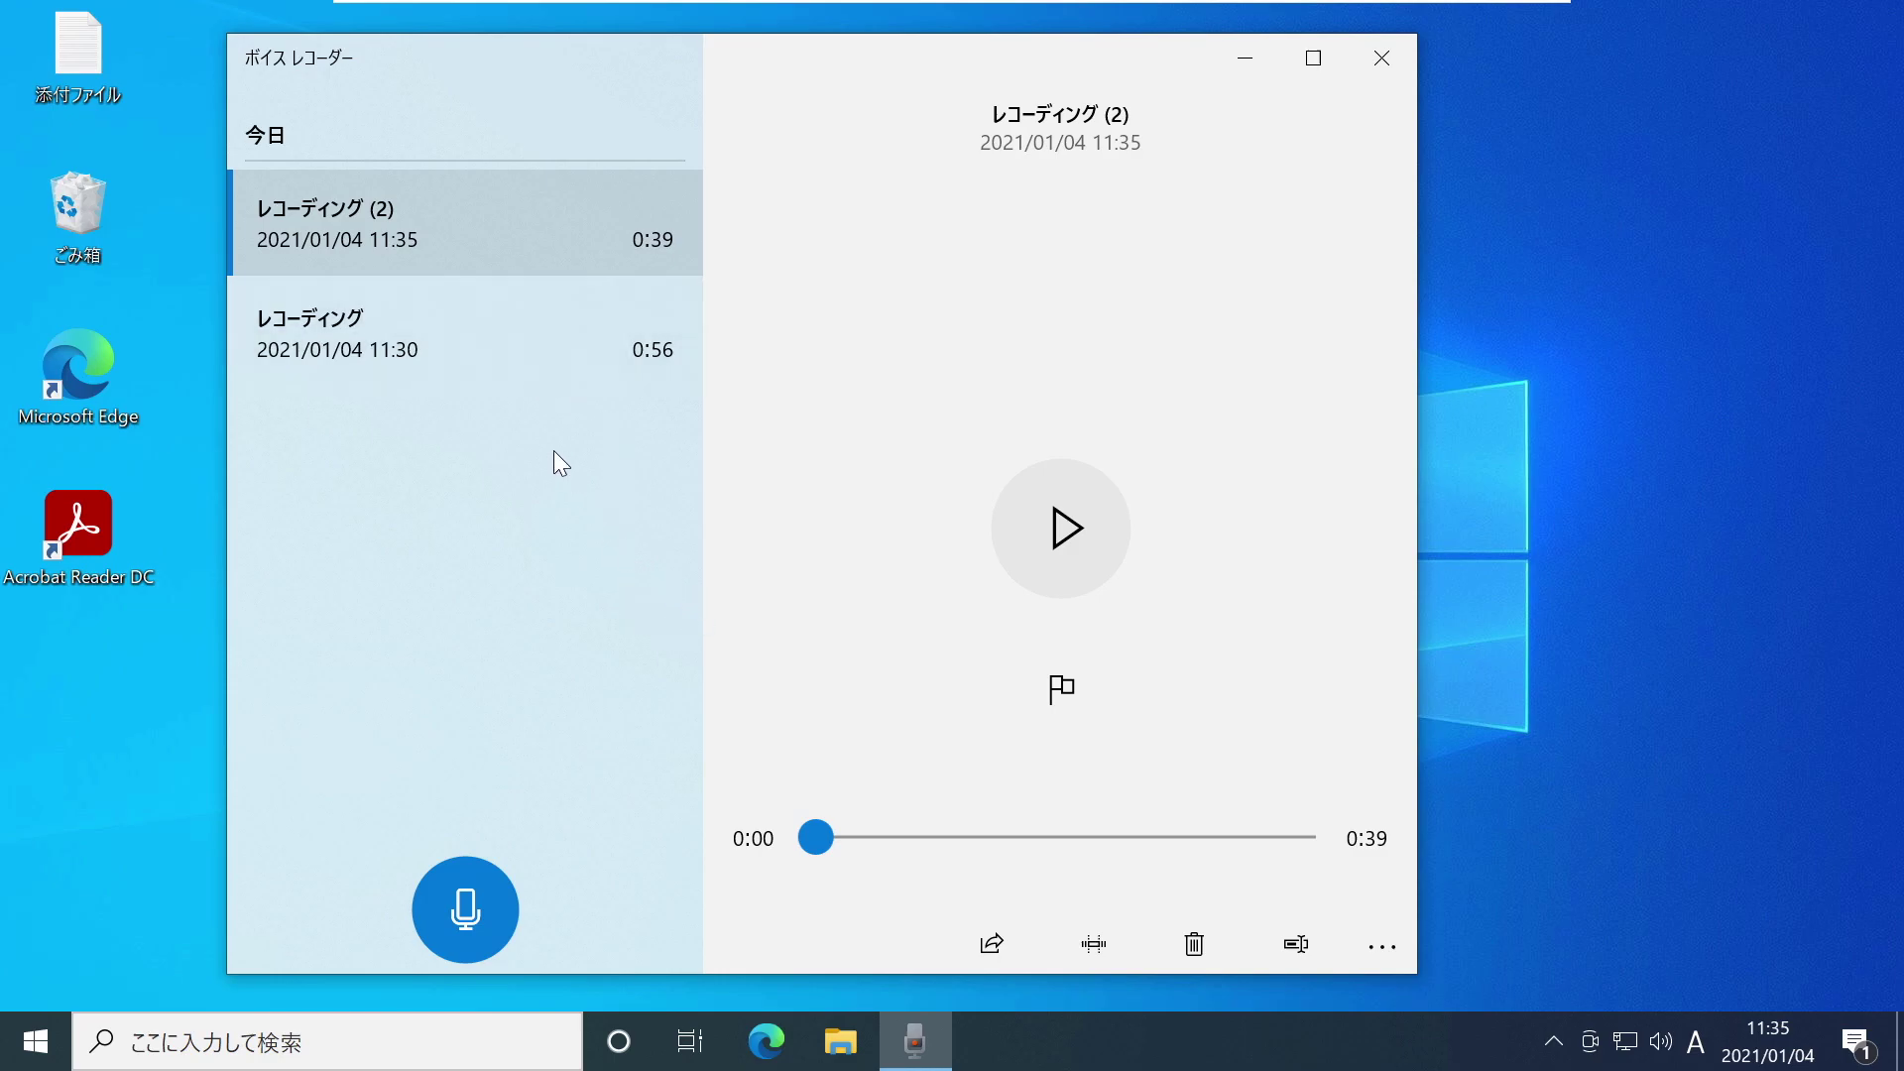
Open the file location of the trimmed copy and select both audio files in the サウンド レコーディング folder.
left_click(1382, 947)
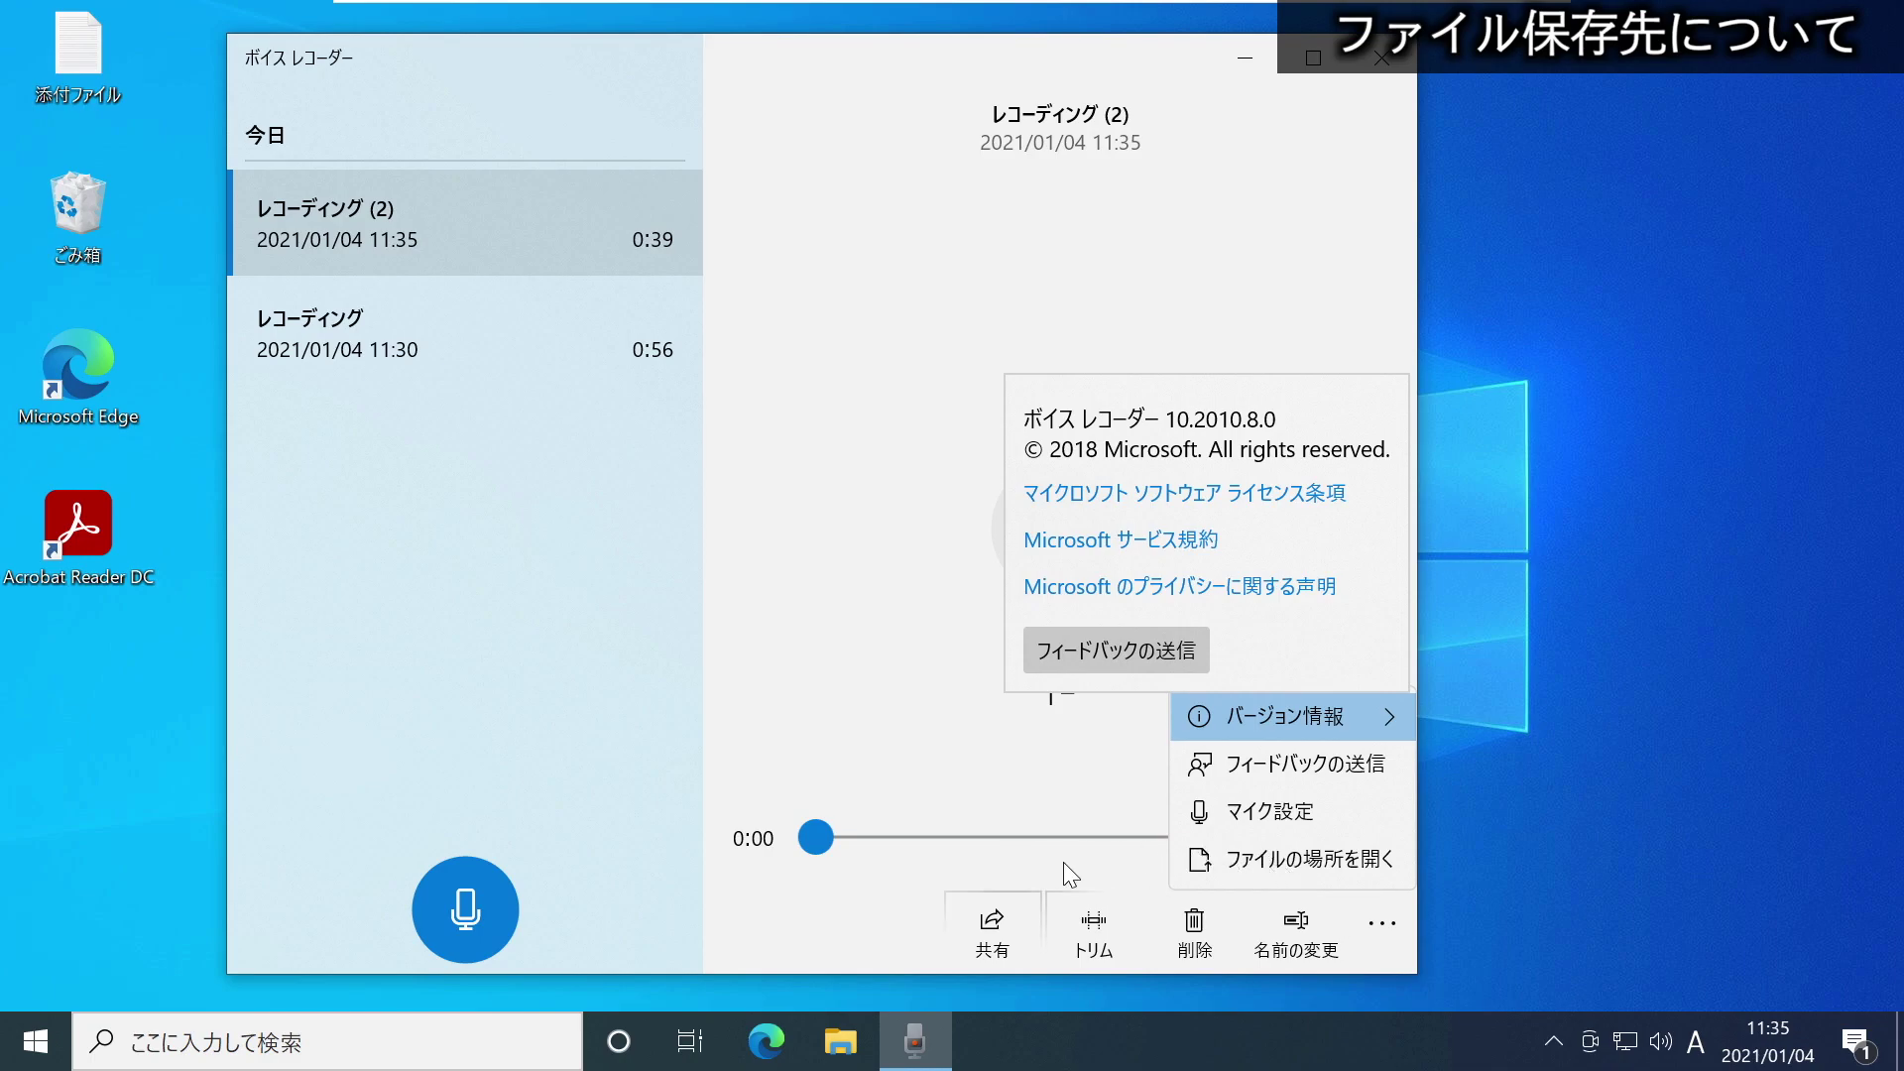
left_click(1294, 859)
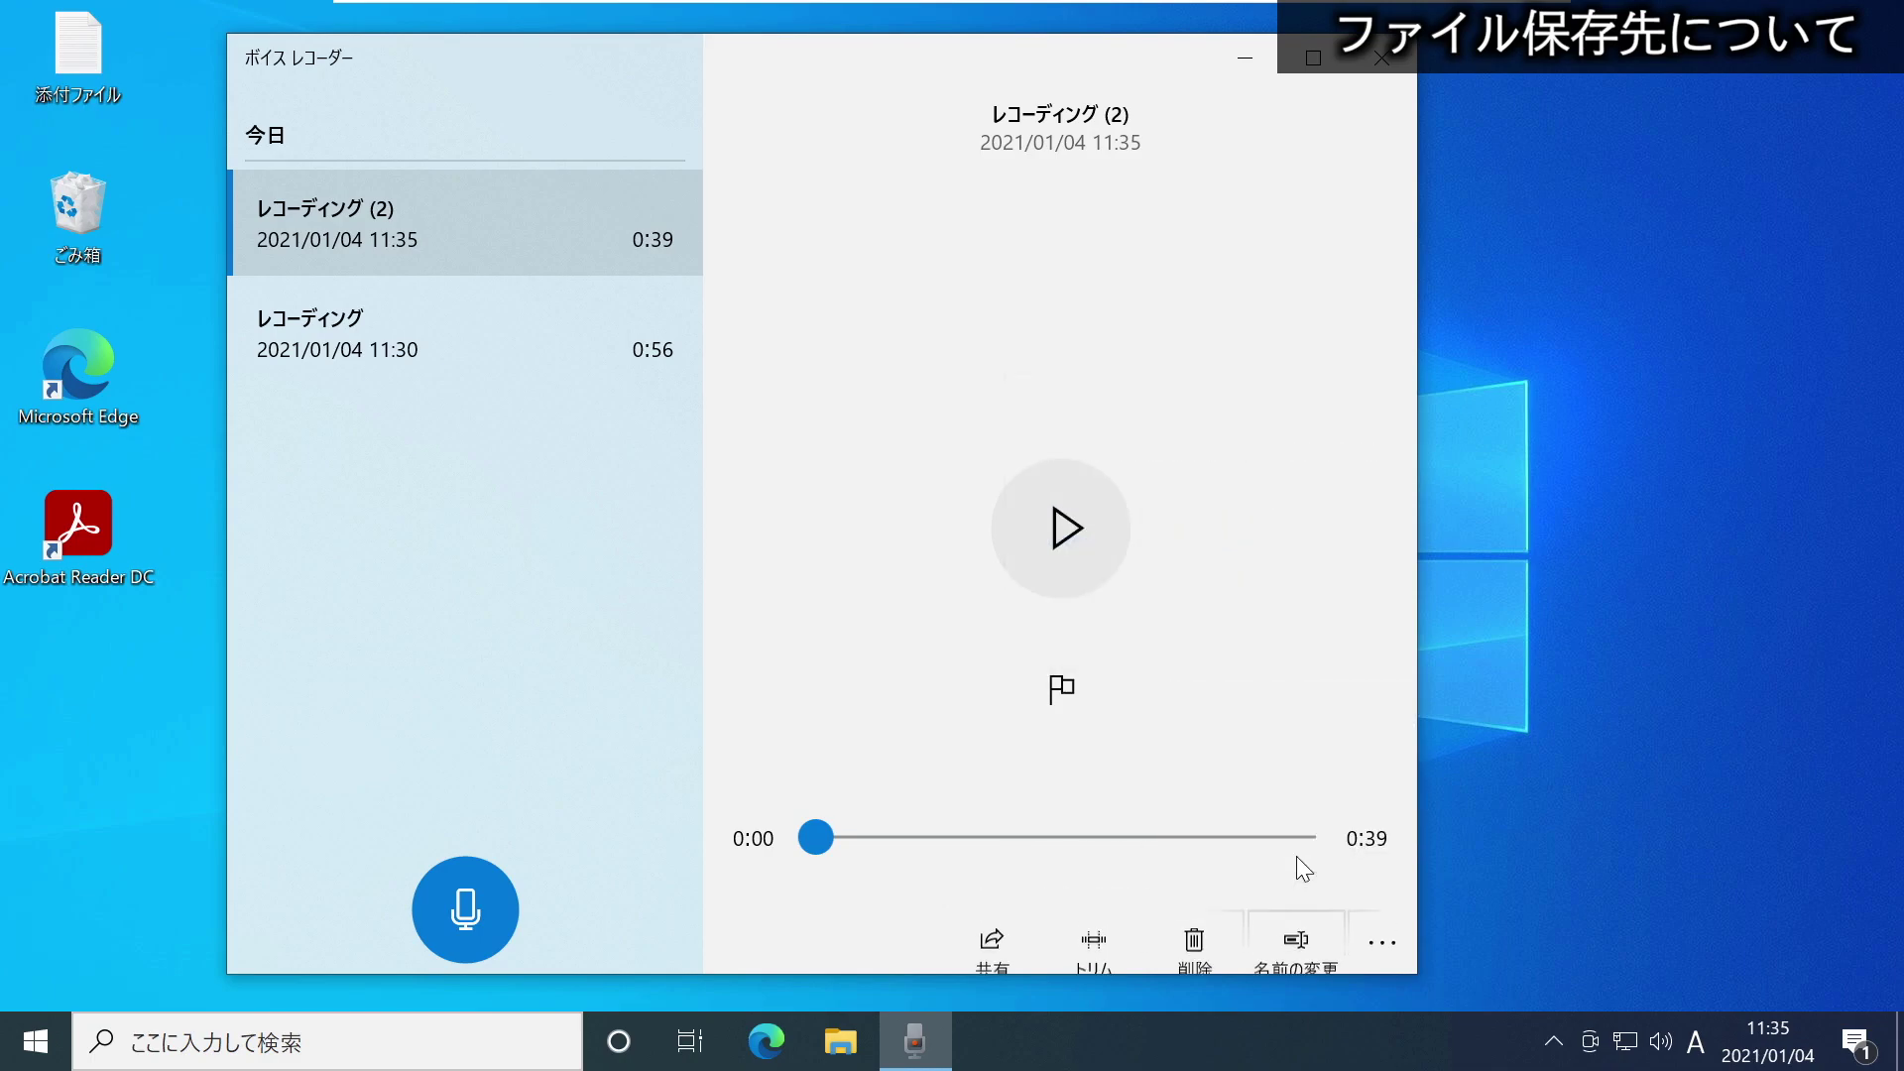
left_click_drag(1091, 83, 1392, 77)
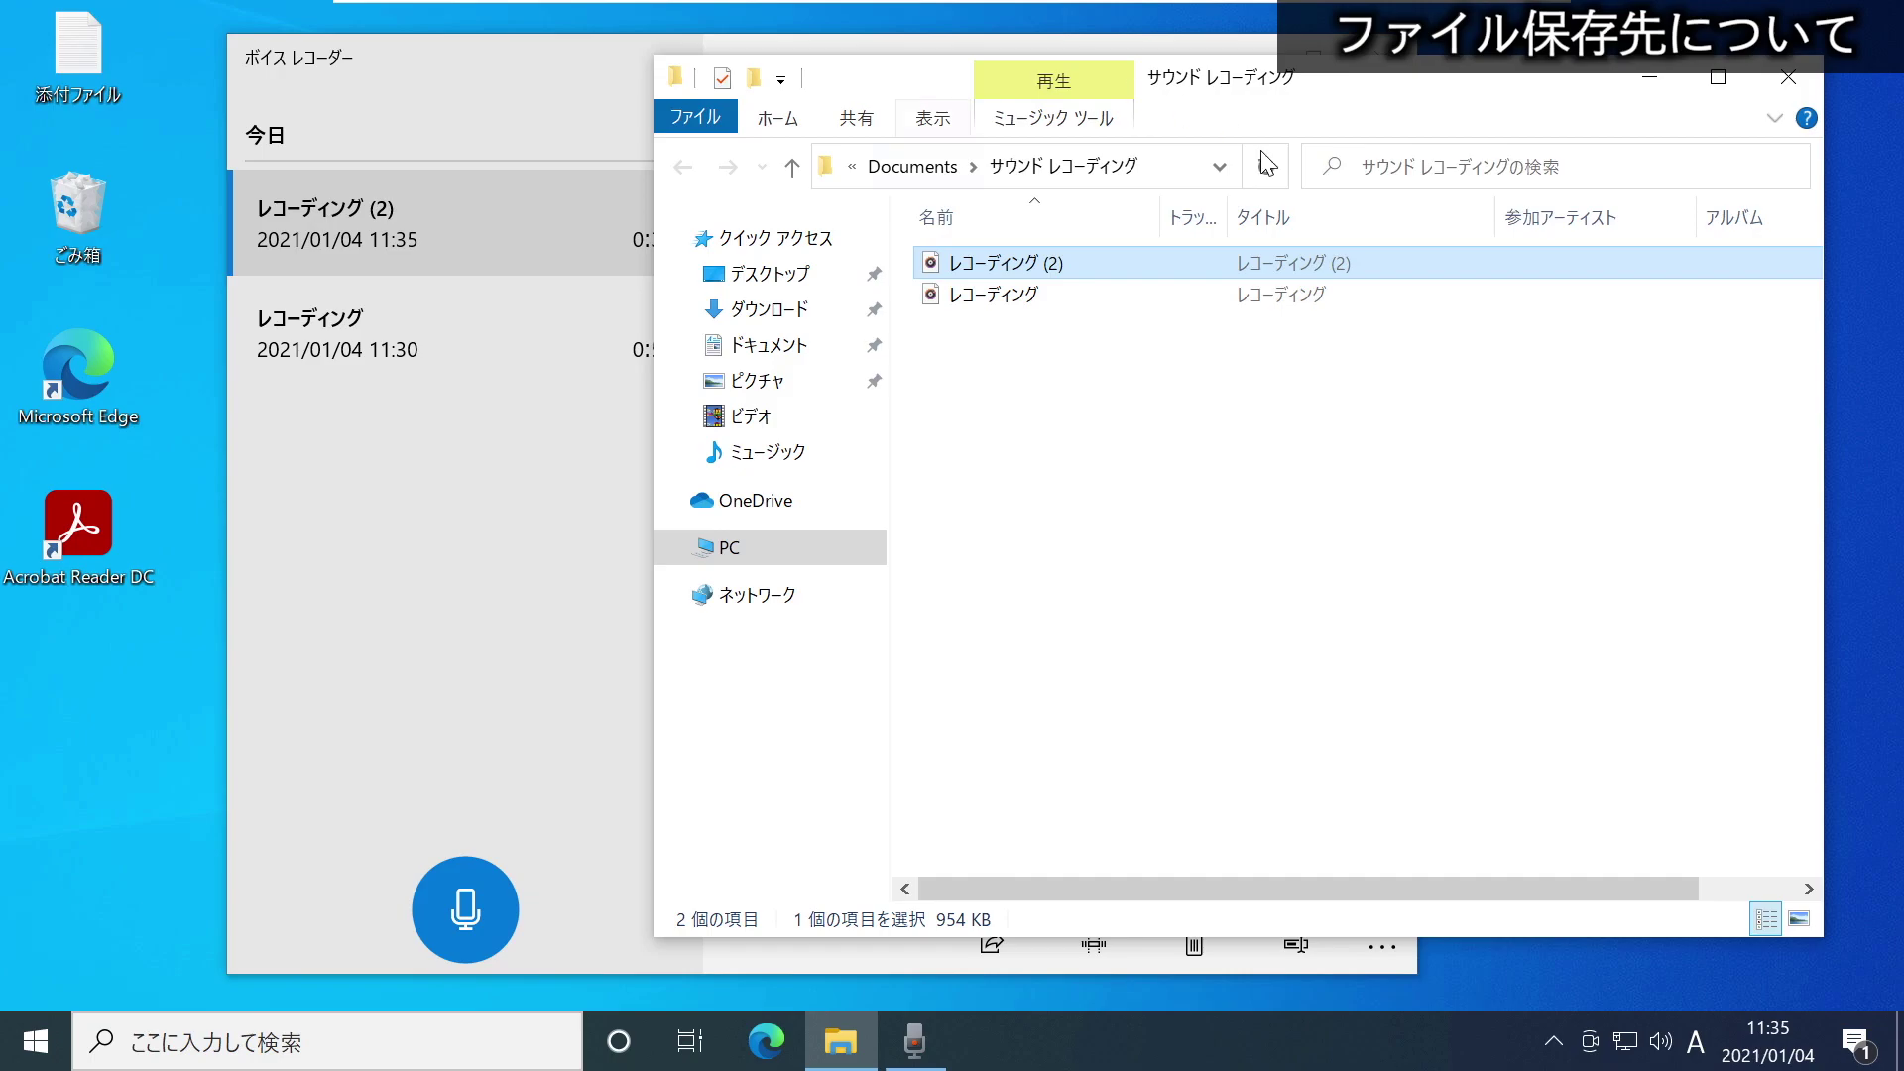
left_click_drag(1099, 451, 964, 288)
left_click_drag(1114, 425, 952, 256)
left_click_drag(1123, 436, 942, 269)
Compare the files in the サウンド レコーディング folder with the recorder's list, and put the folder window away.
left_click(658, 56)
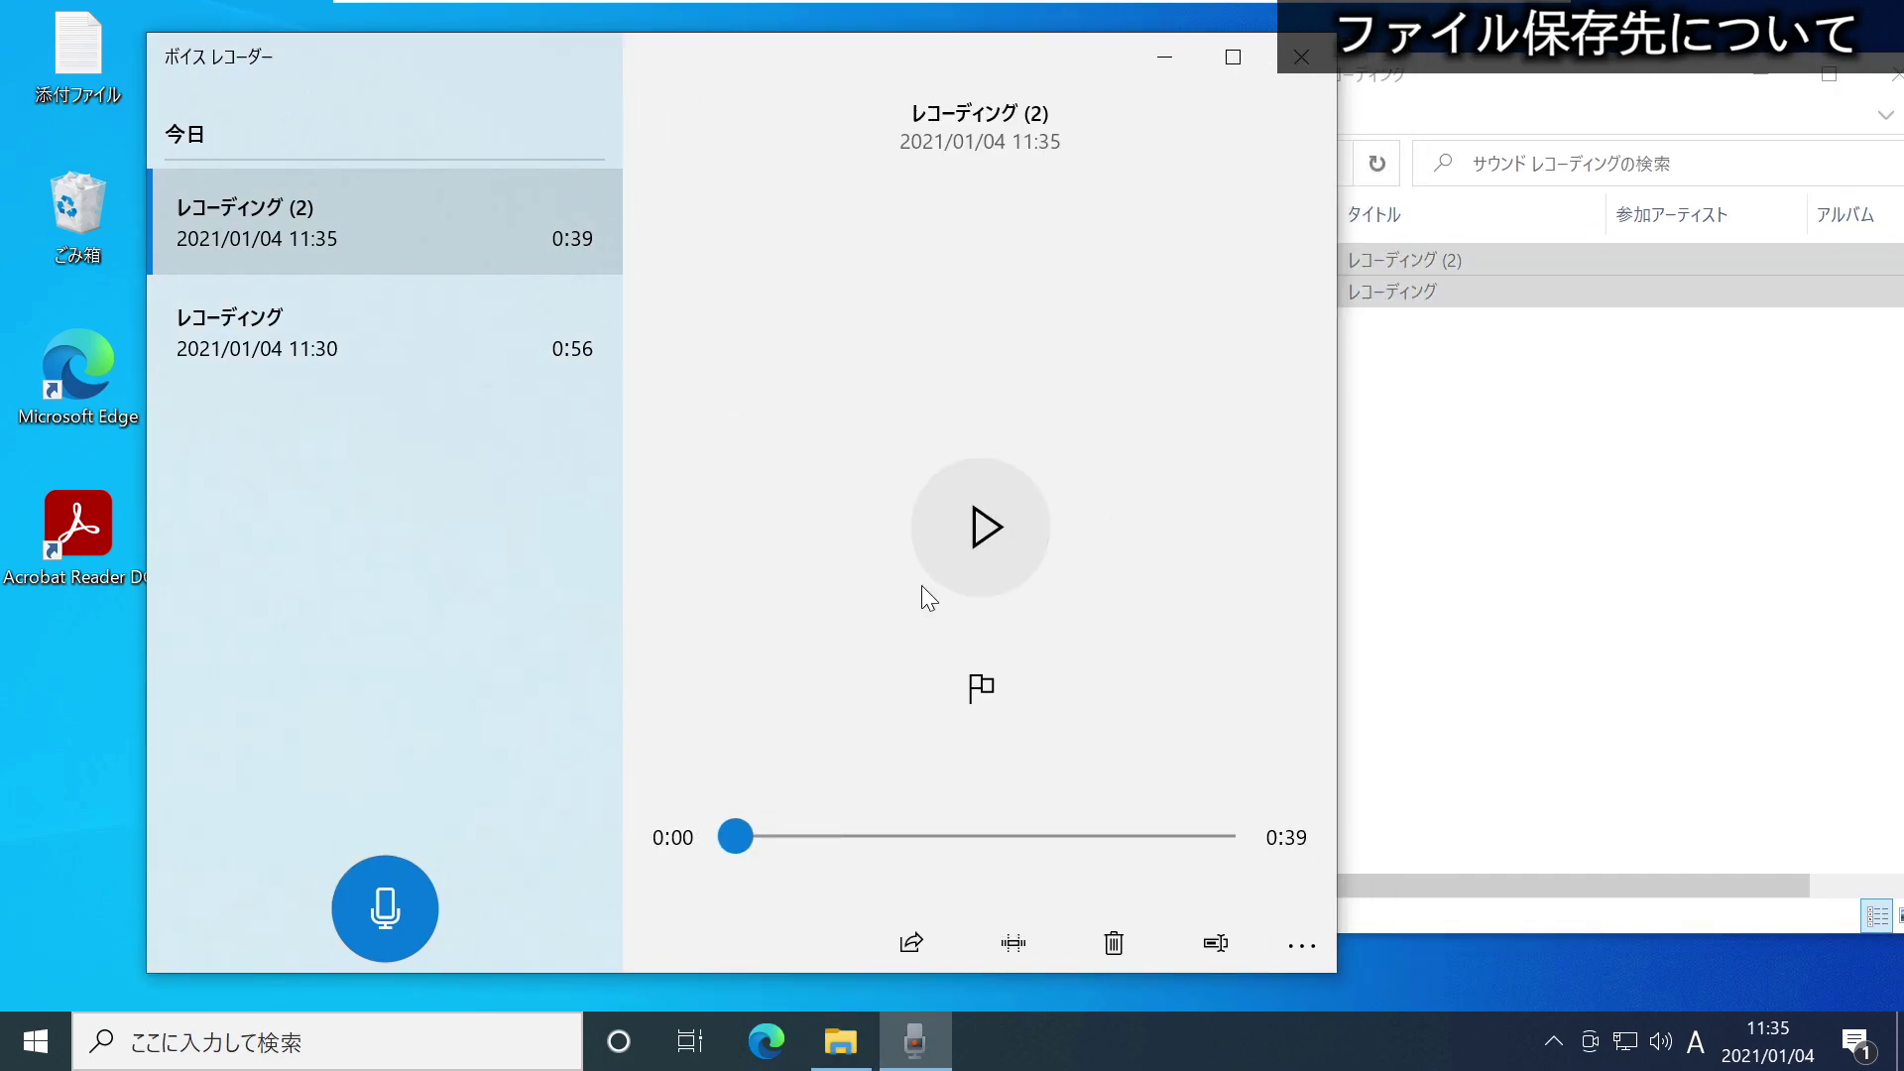
left_click(1468, 149)
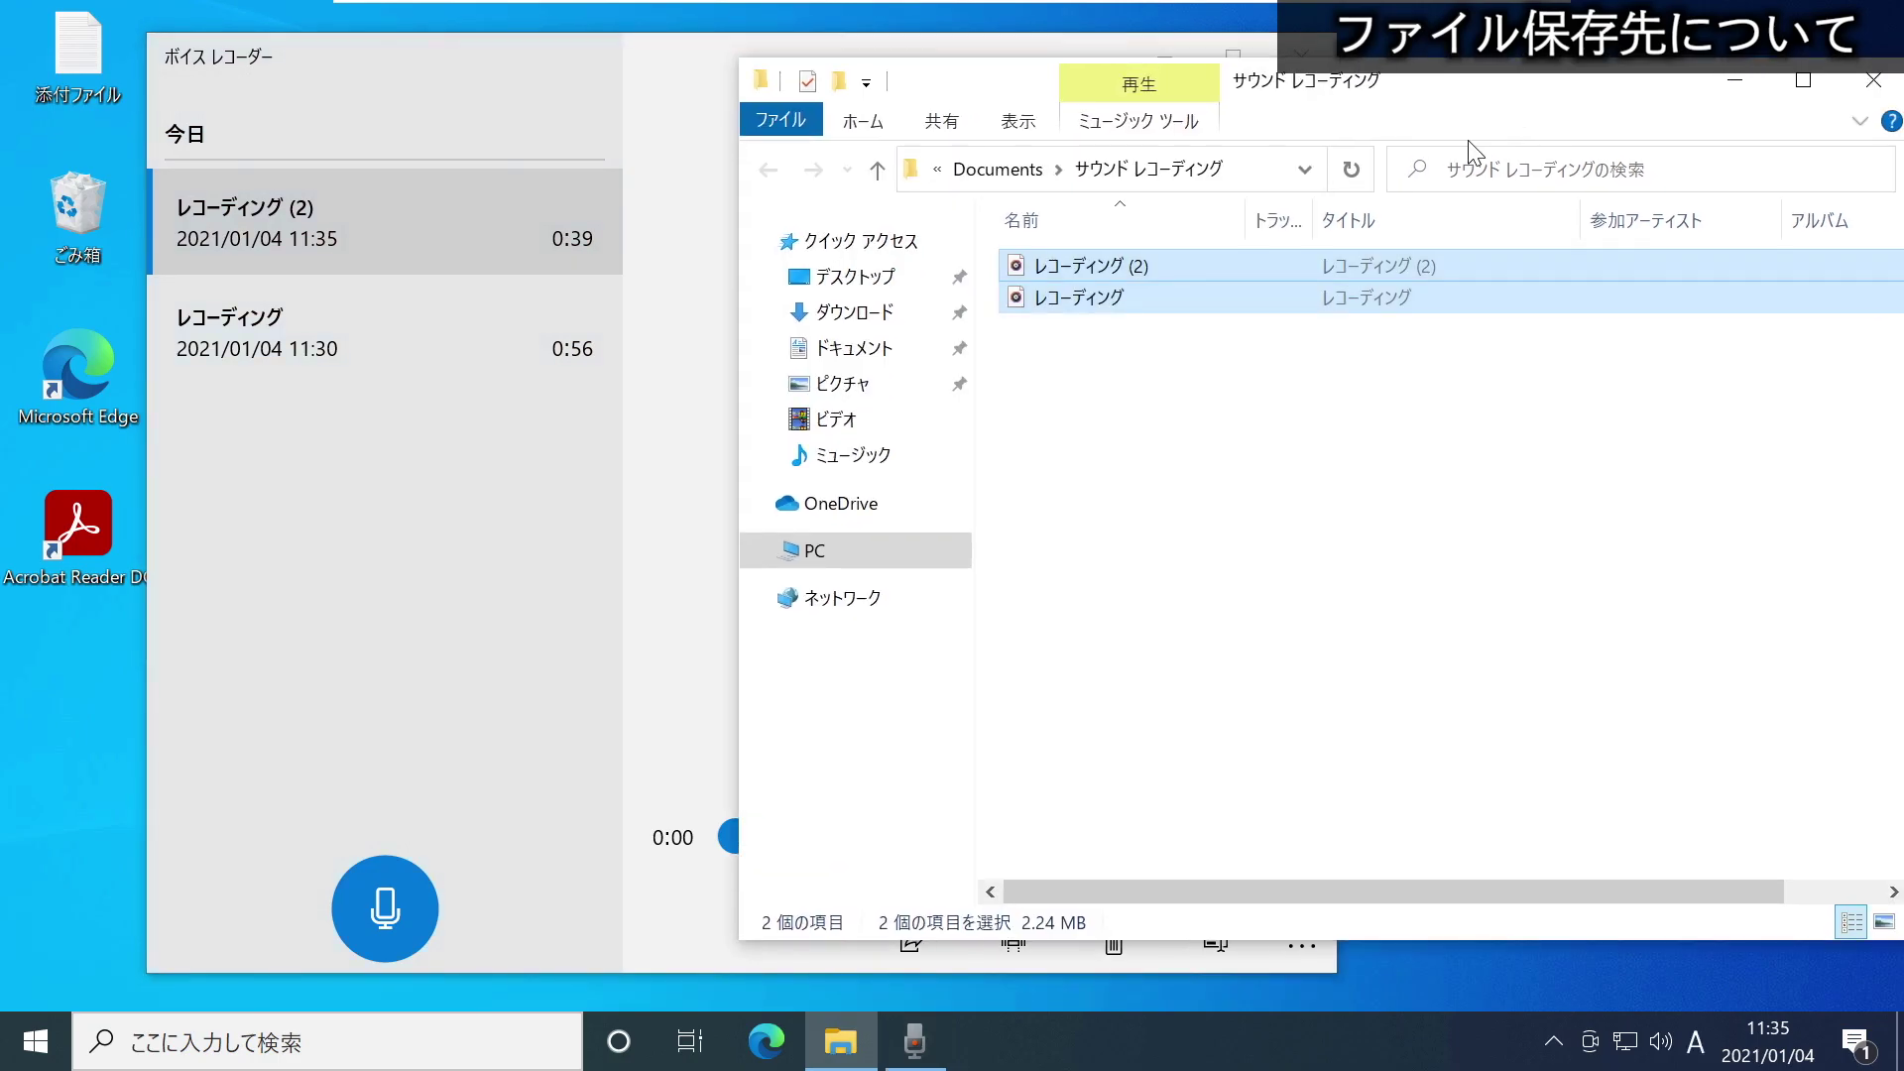
left_click_drag(1398, 92, 1570, 98)
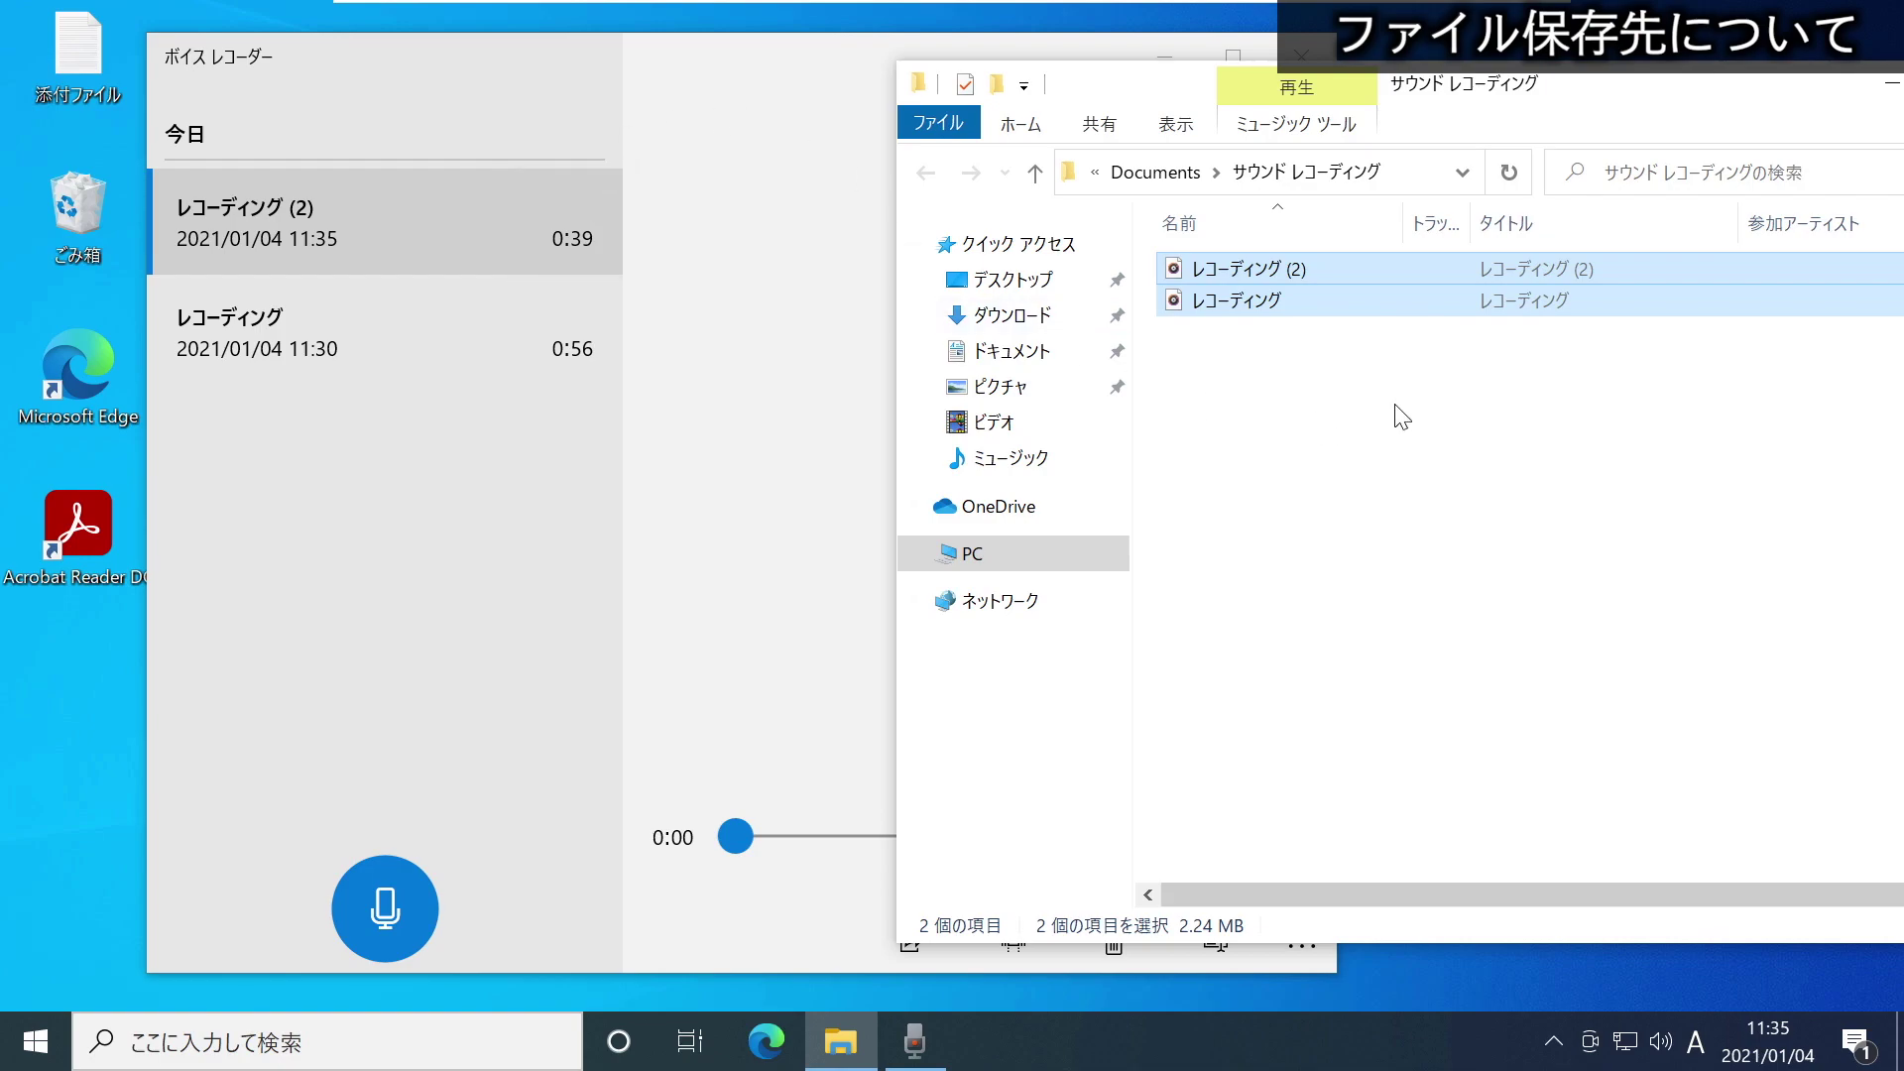
left_click(1311, 404)
left_click_drag(1306, 406, 1161, 268)
left_click_drag(1519, 92, 1548, 183)
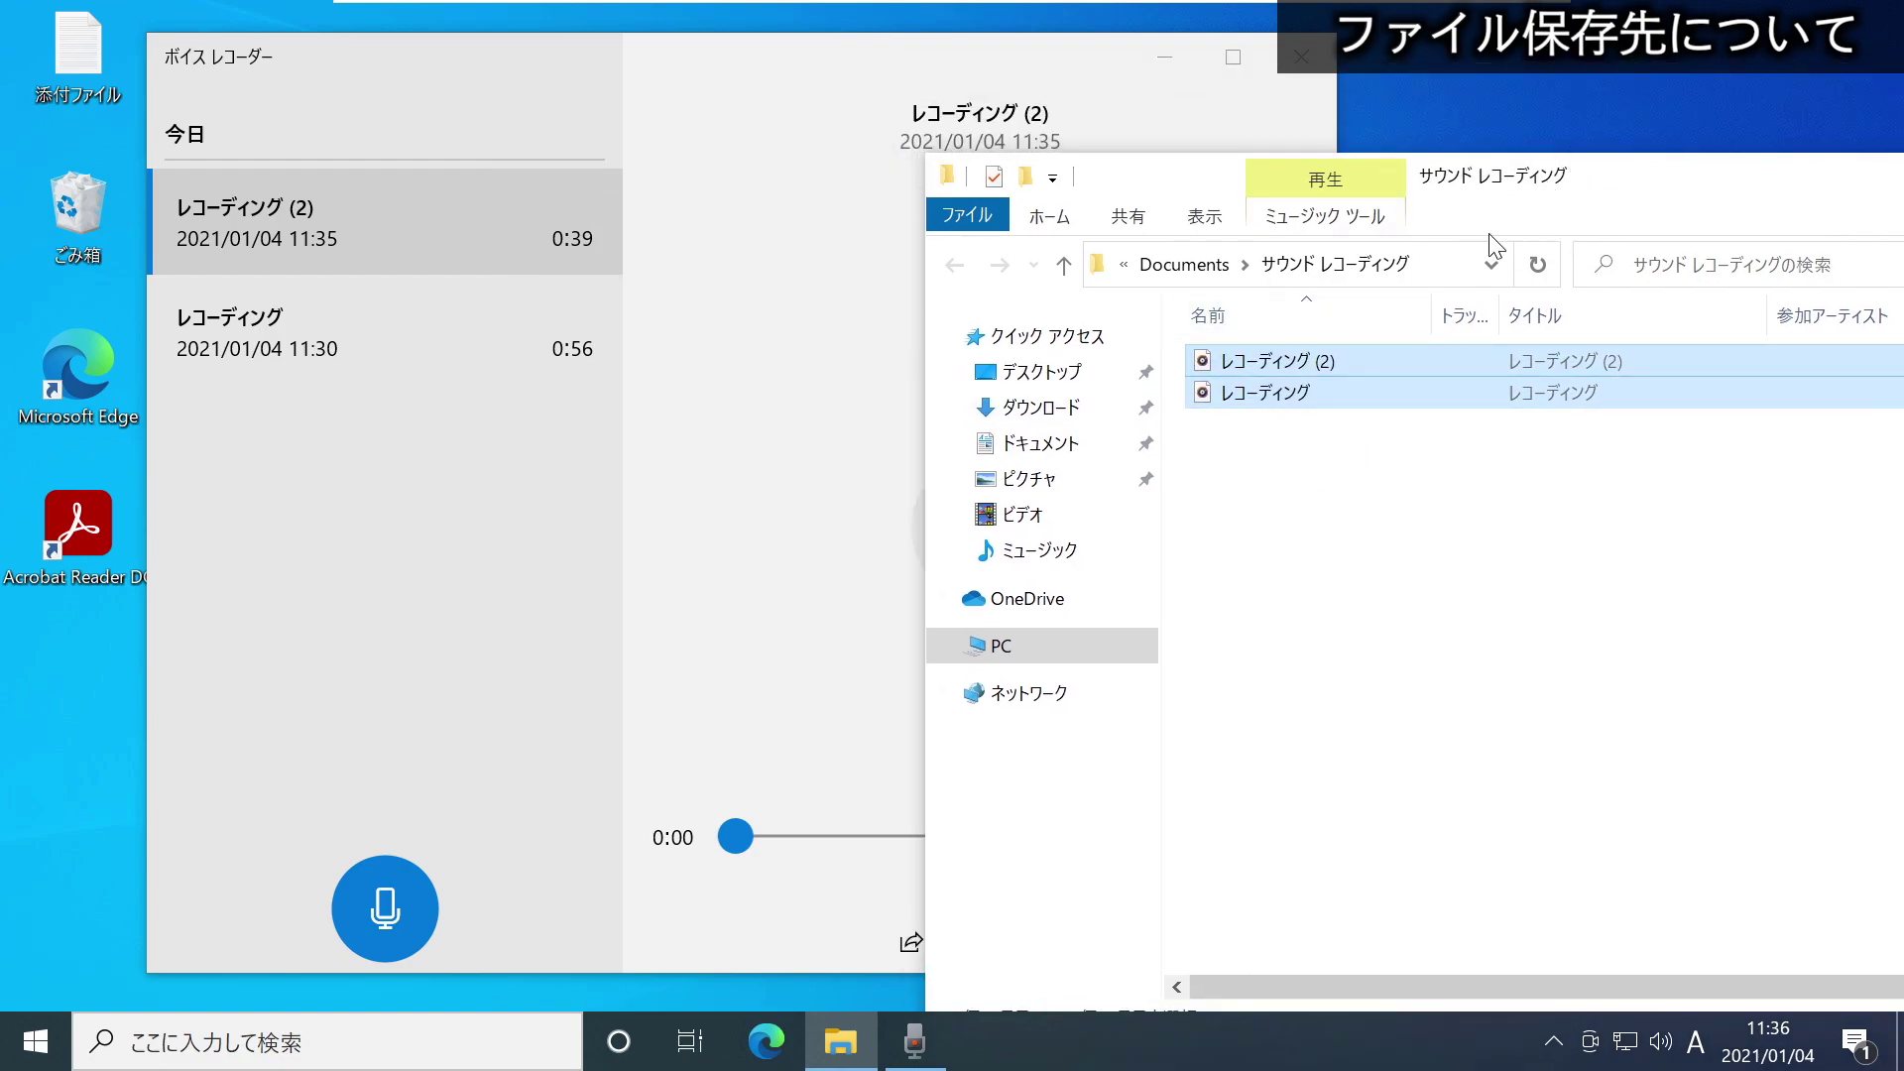
left_click_drag(1621, 169, 1203, 139)
left_click(1480, 125)
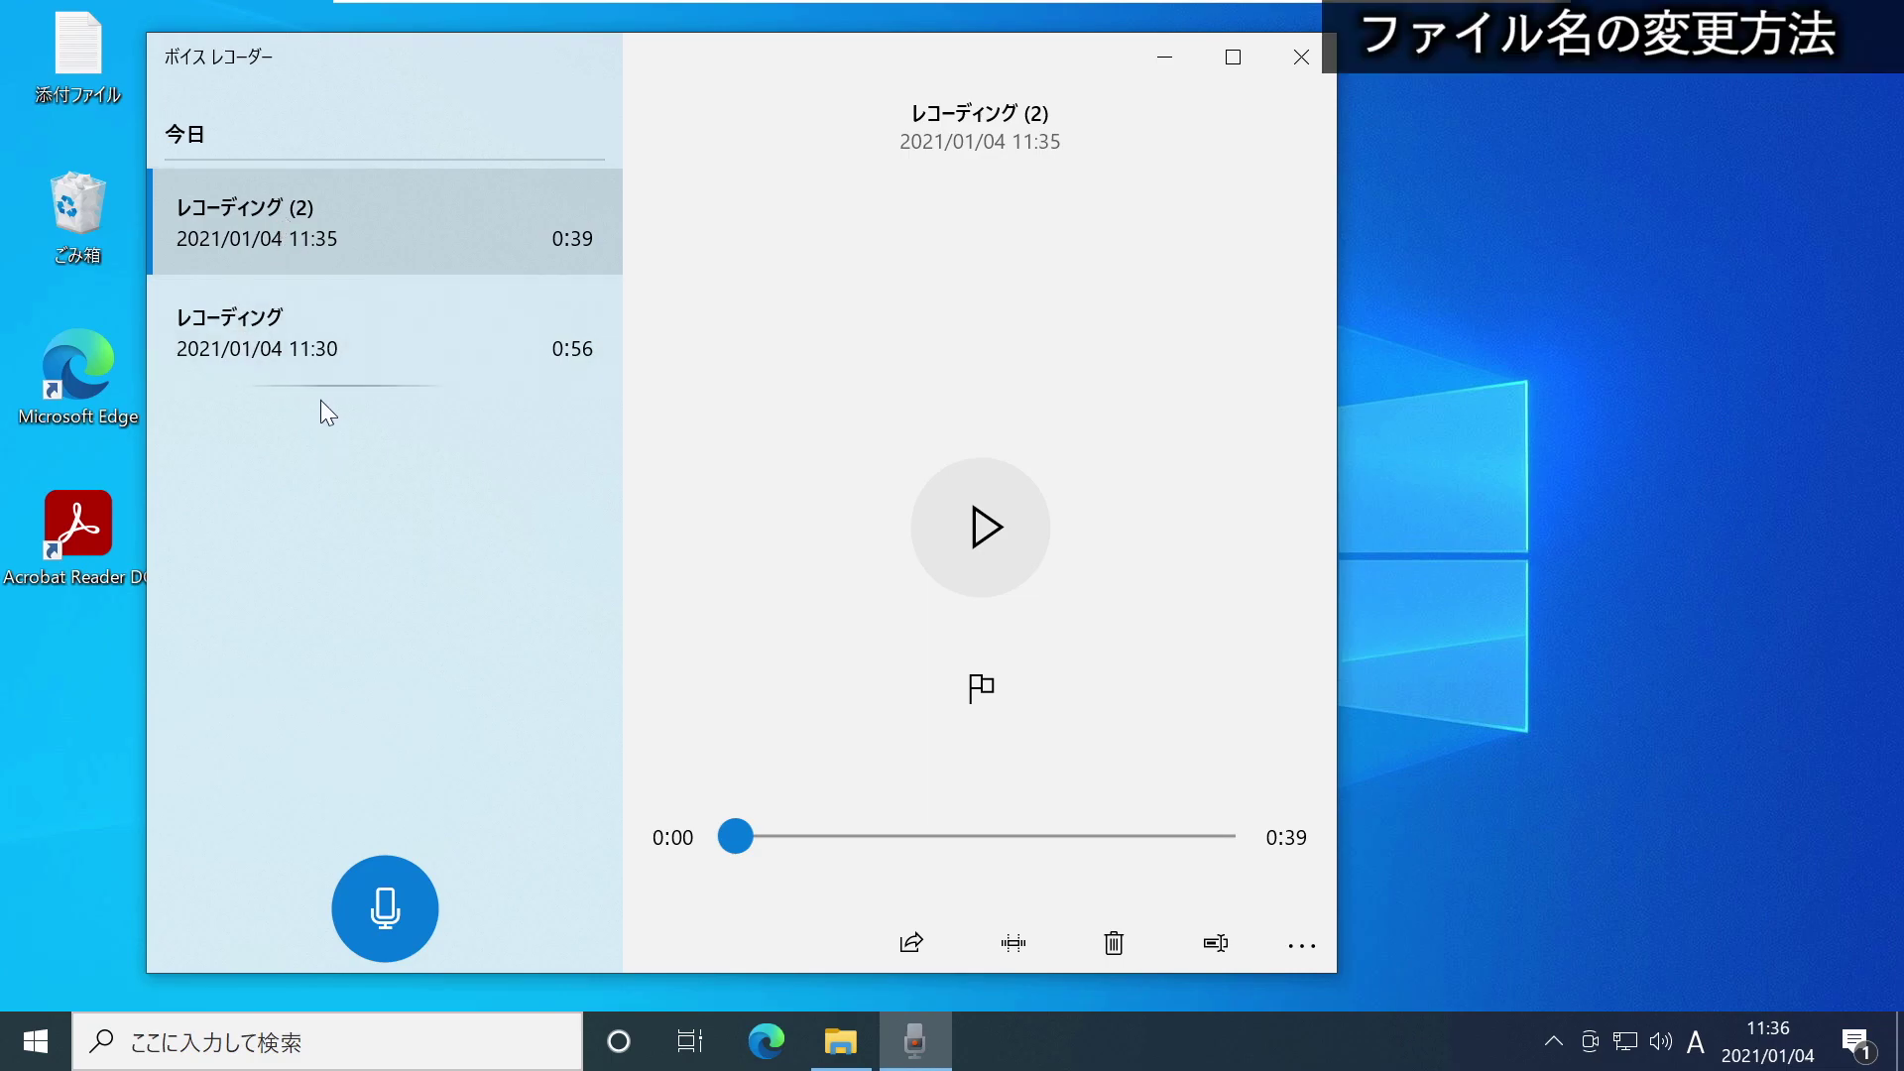
Rename the 0:56 recording from 11:30 as 録音.
right_click(336, 330)
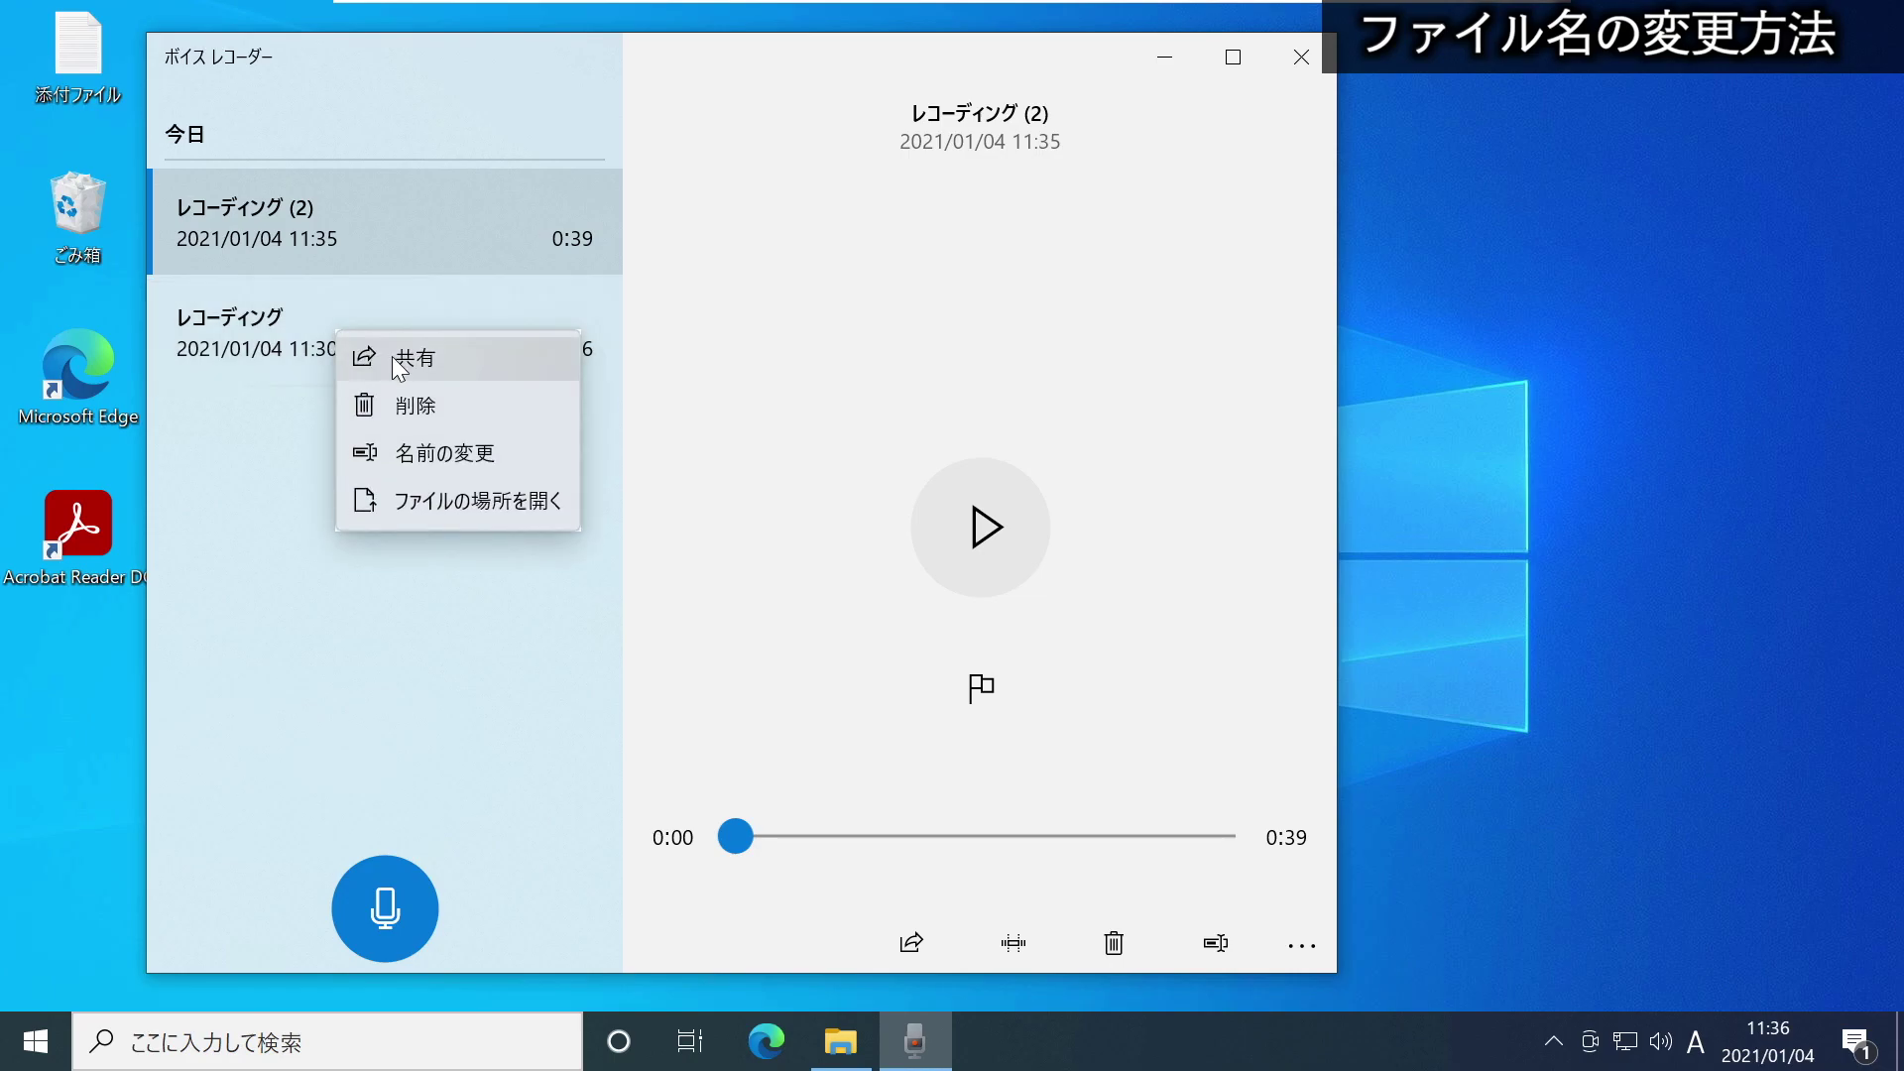
left_click(426, 450)
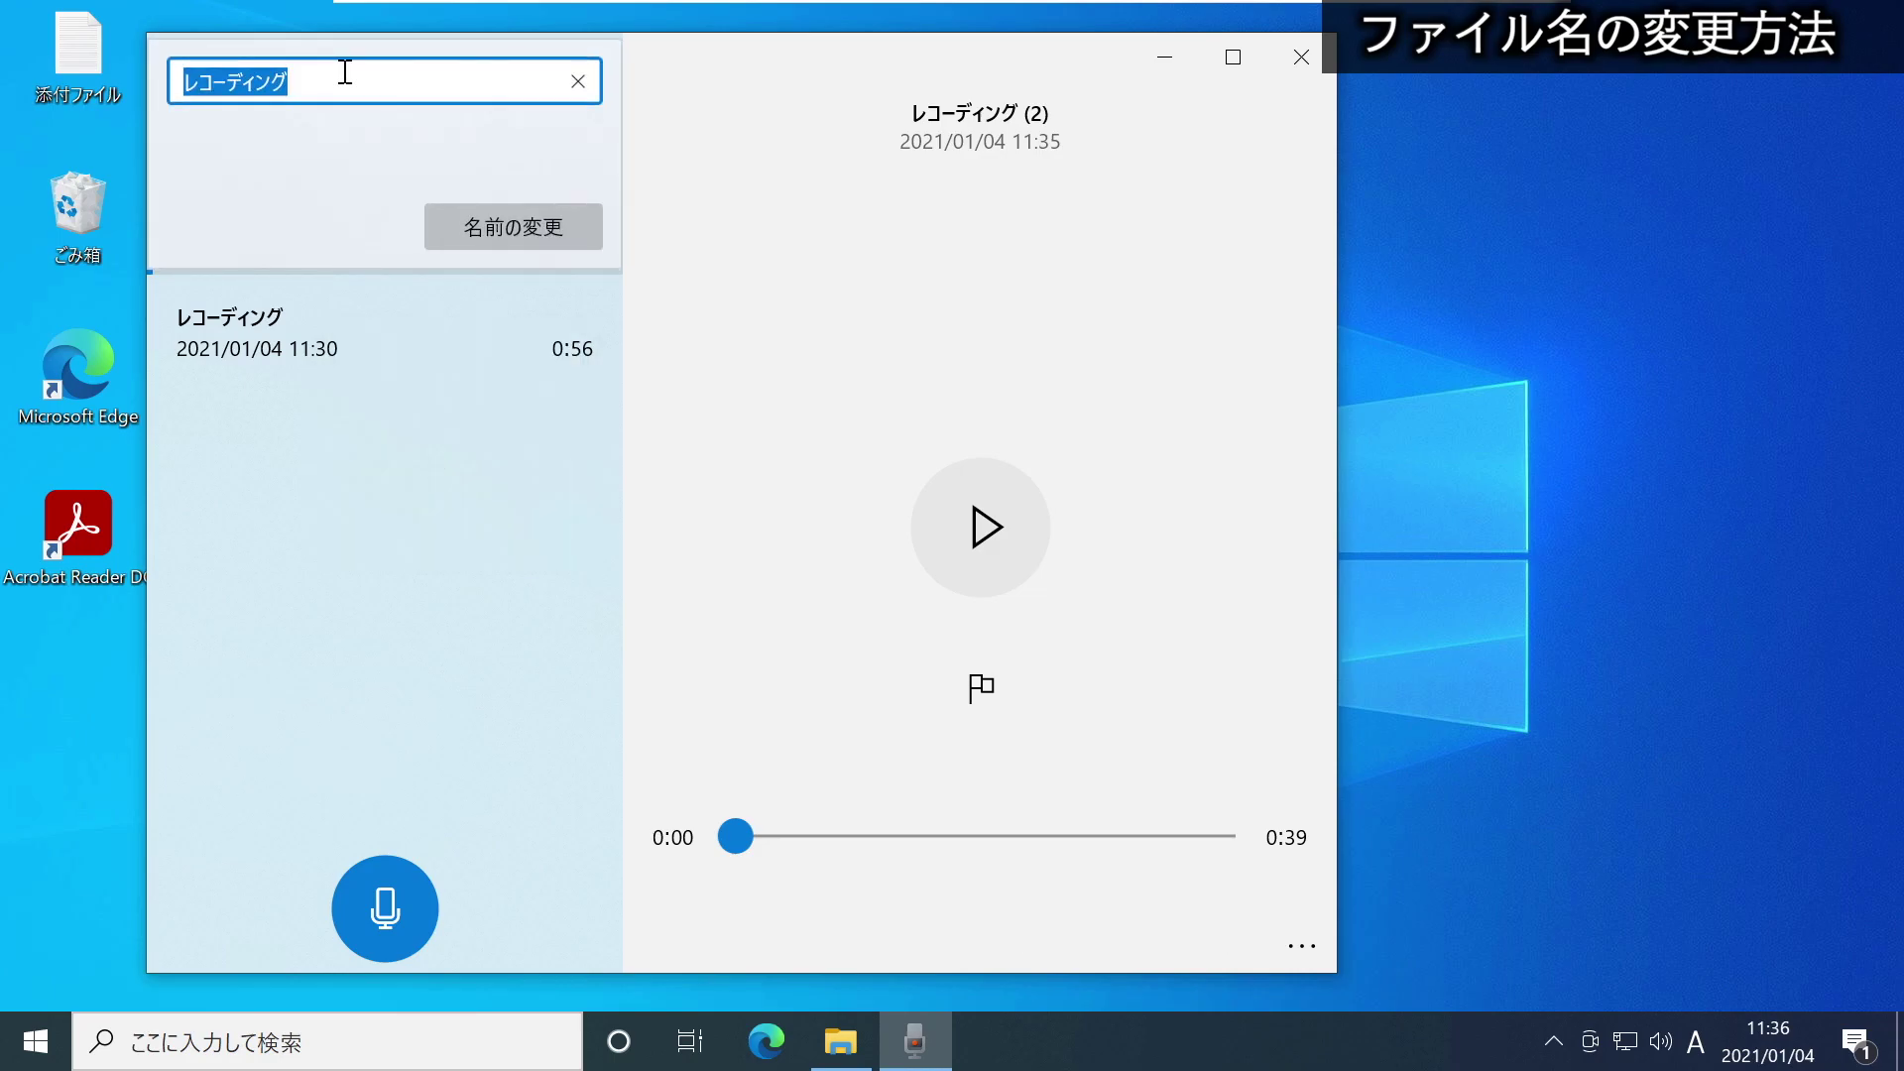
type("r")
key("BackSpace")
key("Zenkaku_Hankaku")
type("ろ")
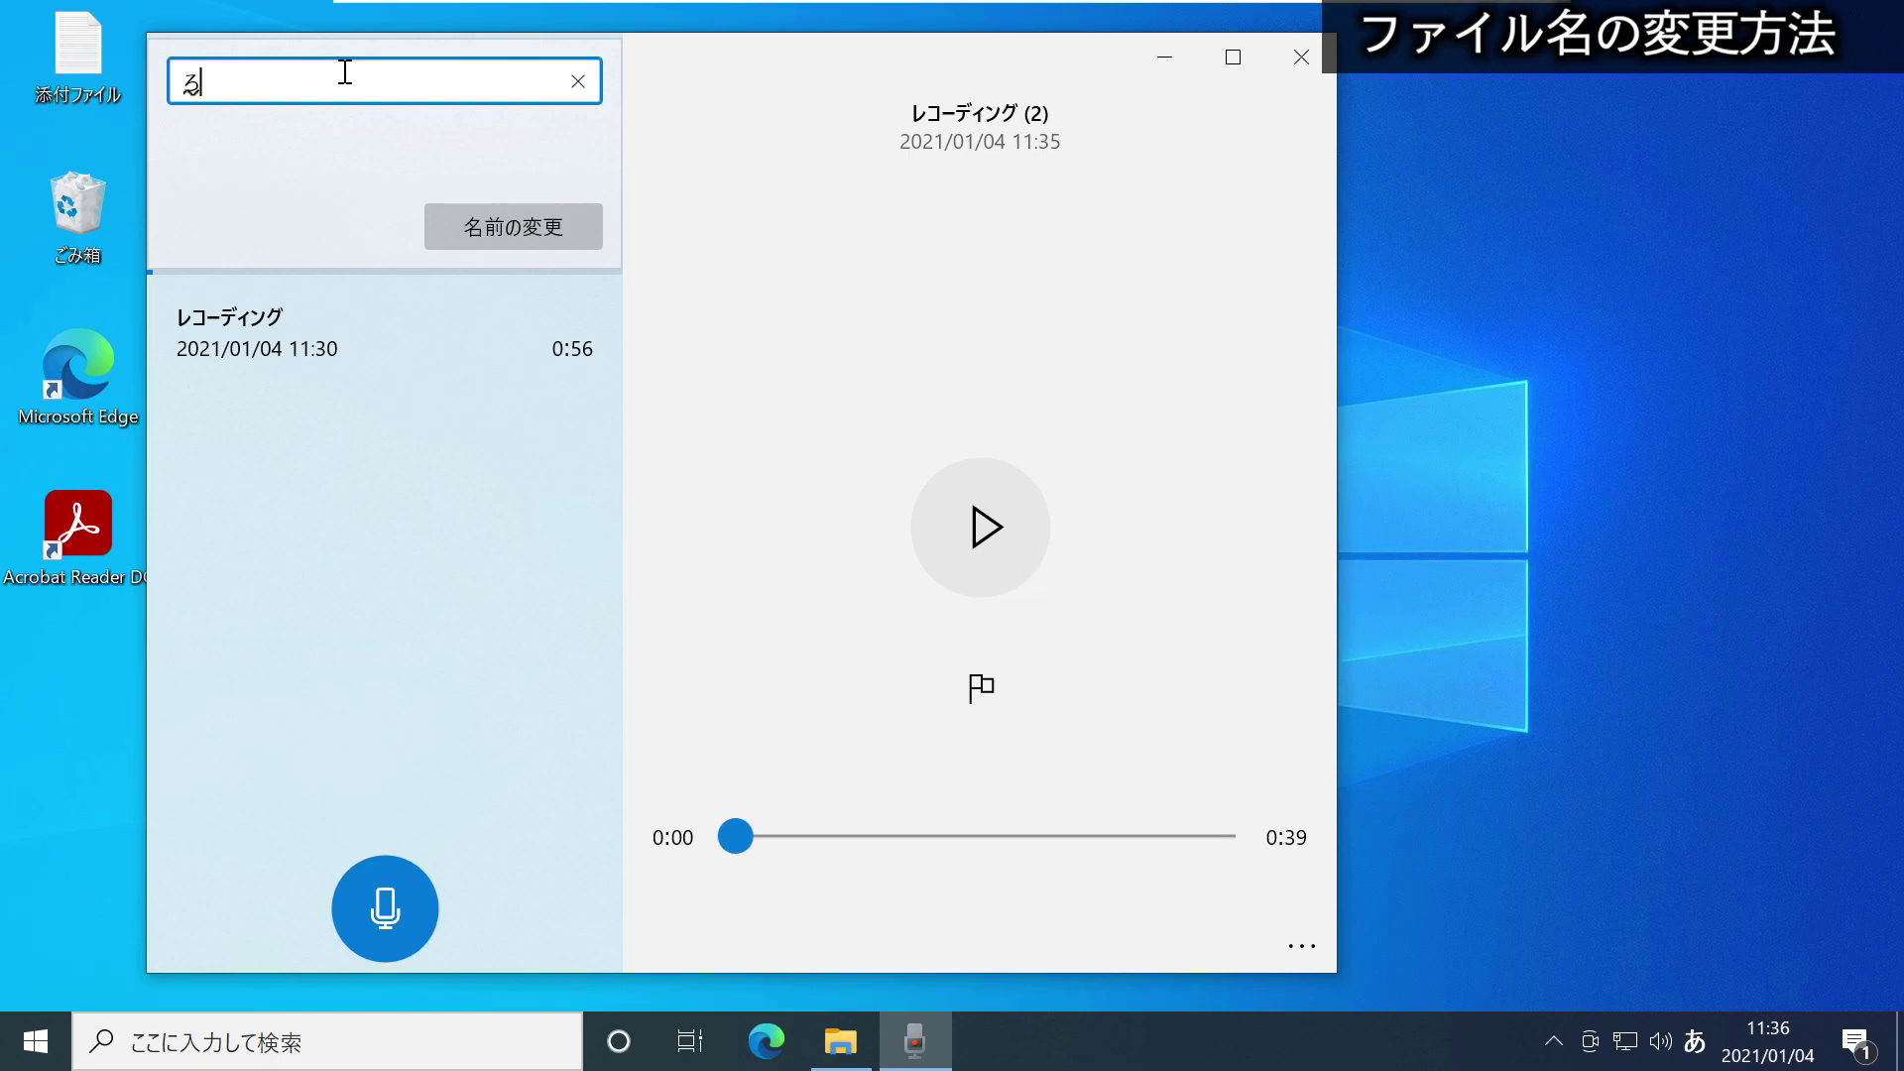
type("くおん")
key("space")
key("ctrl+a")
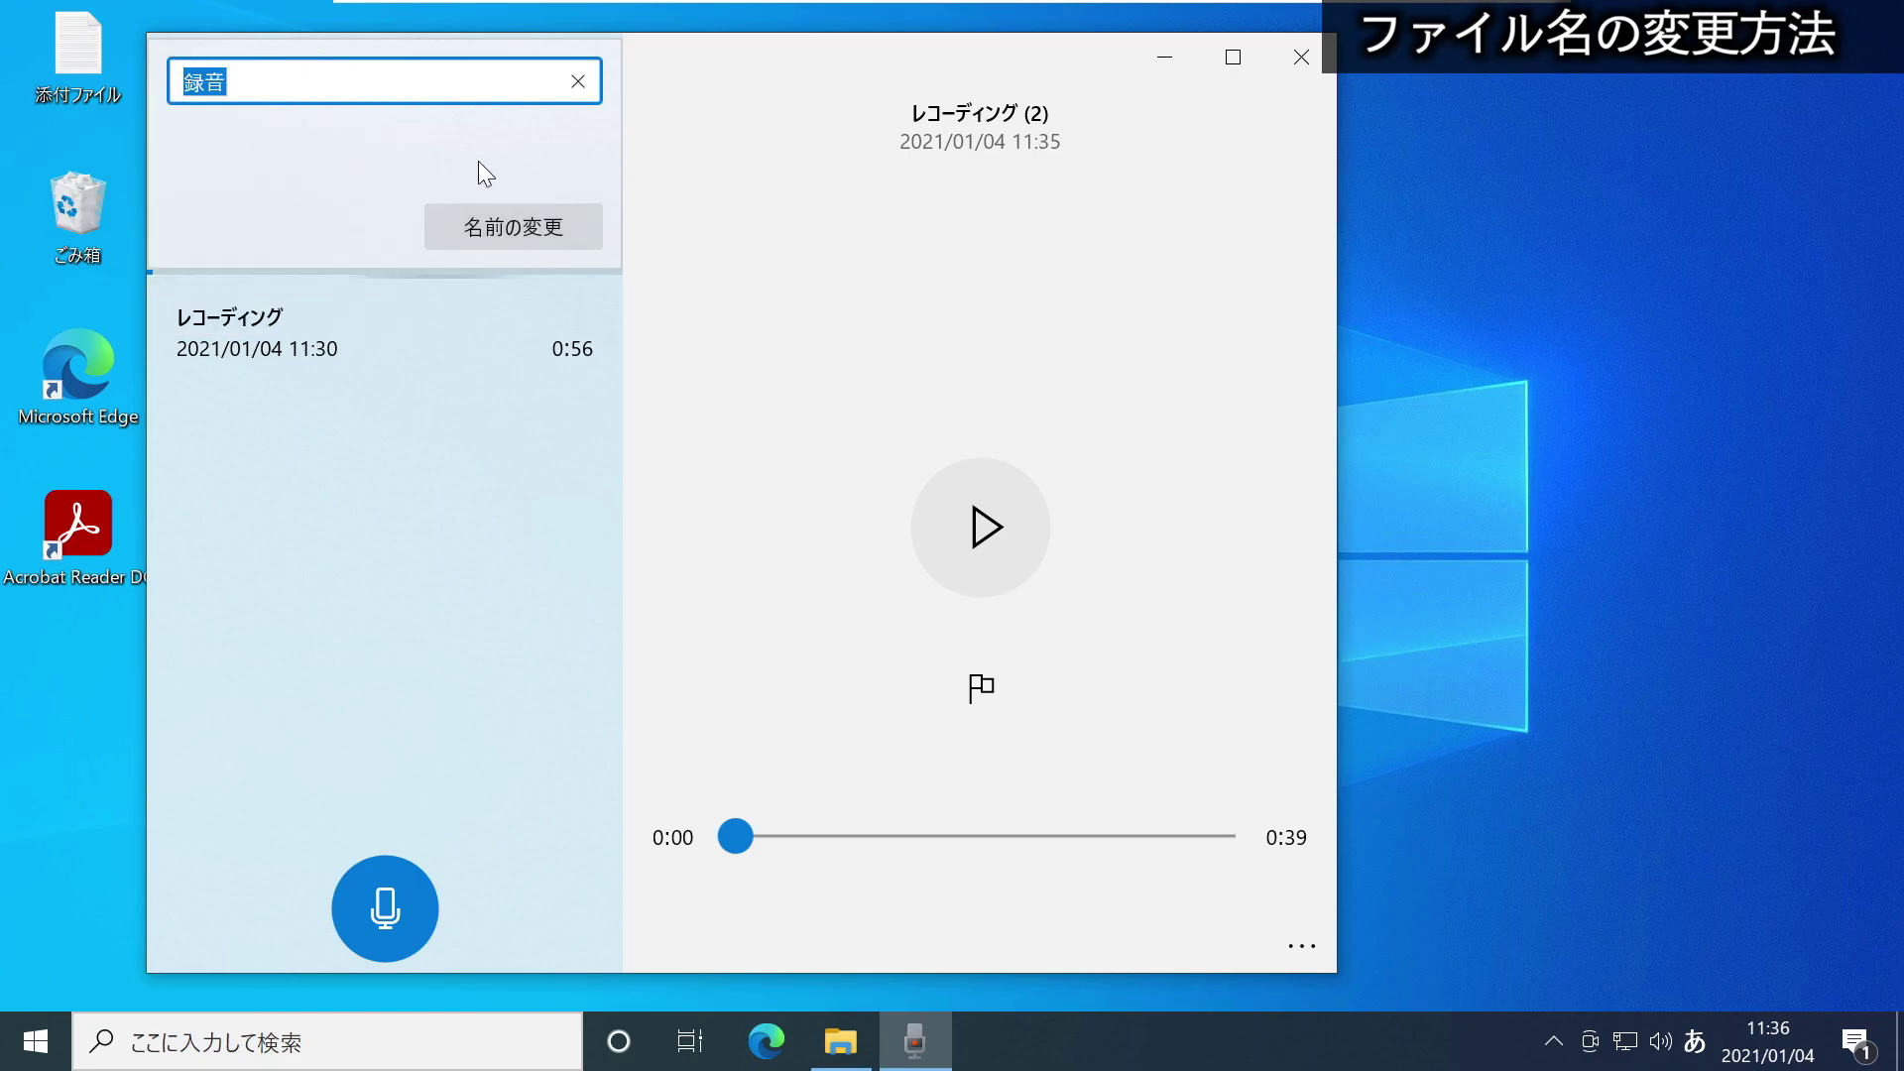
left_click(526, 226)
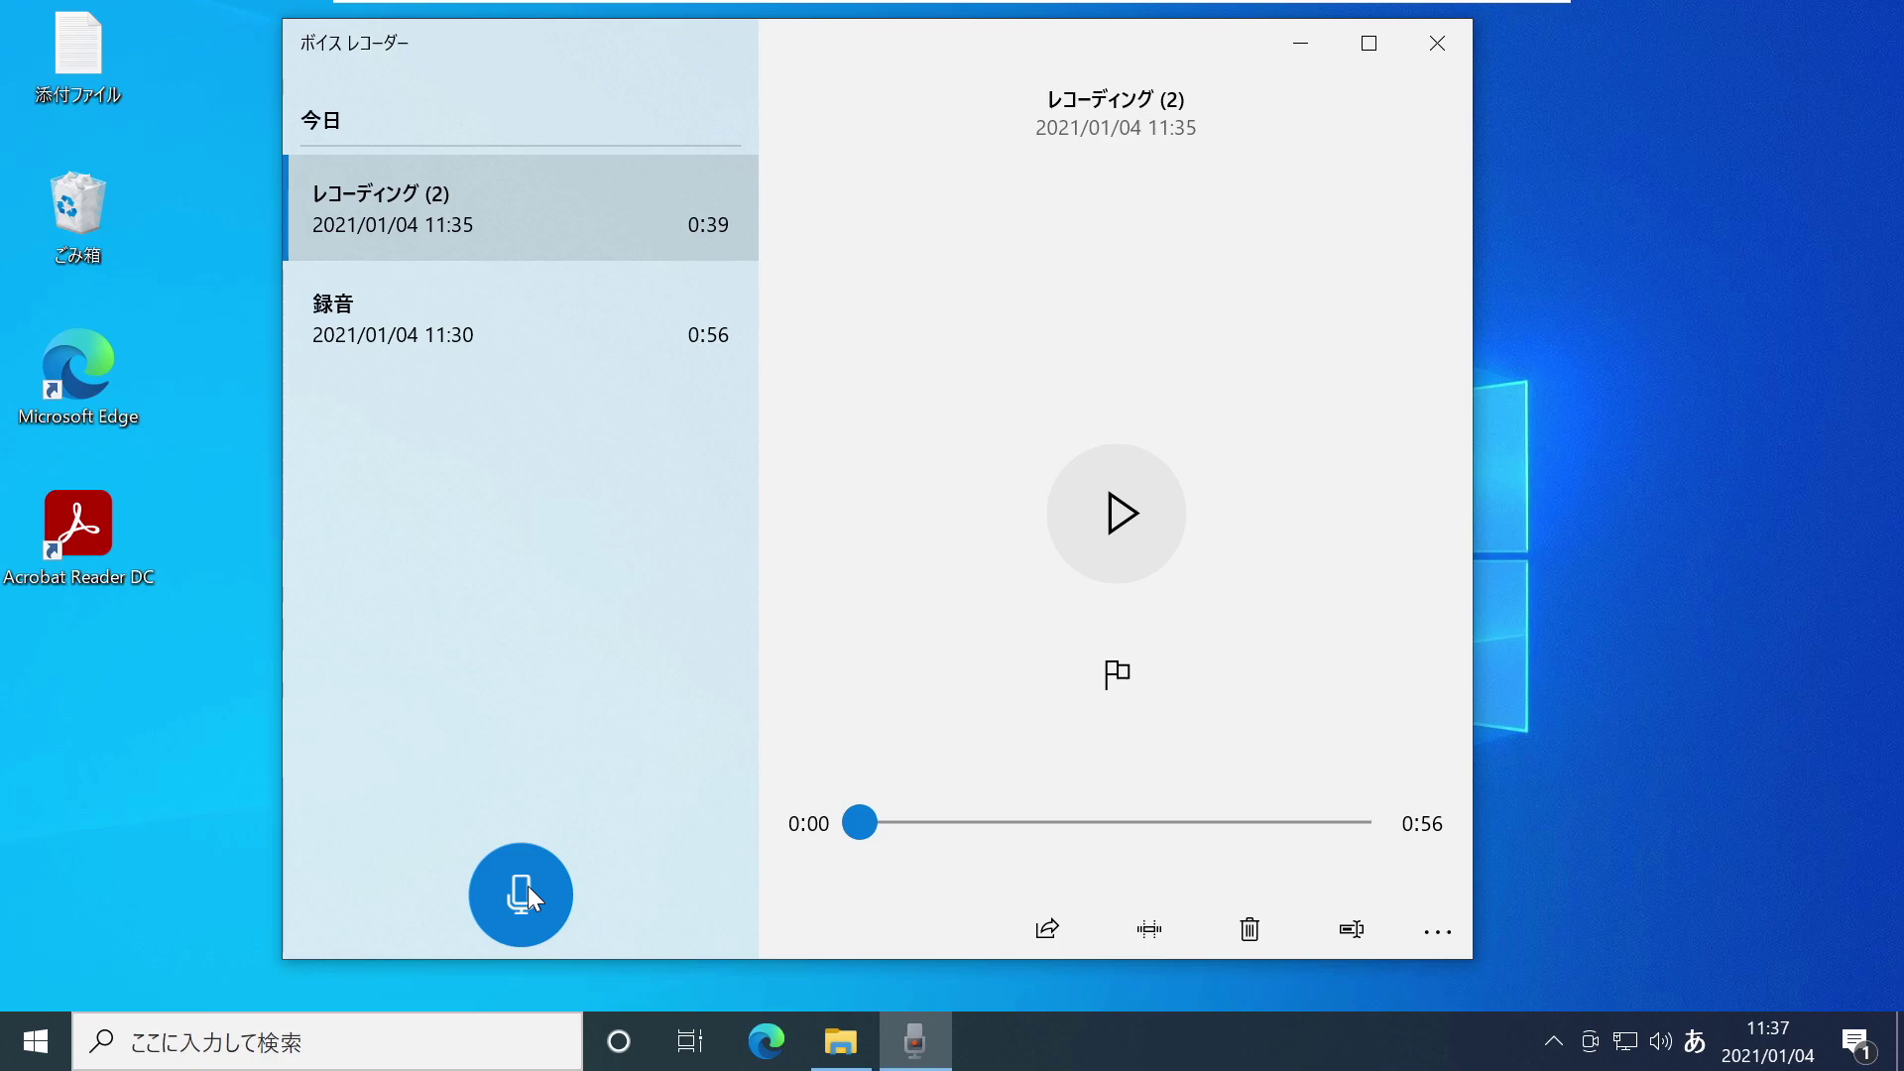
Record a new voice clip of about 9 seconds.
left_click(528, 884)
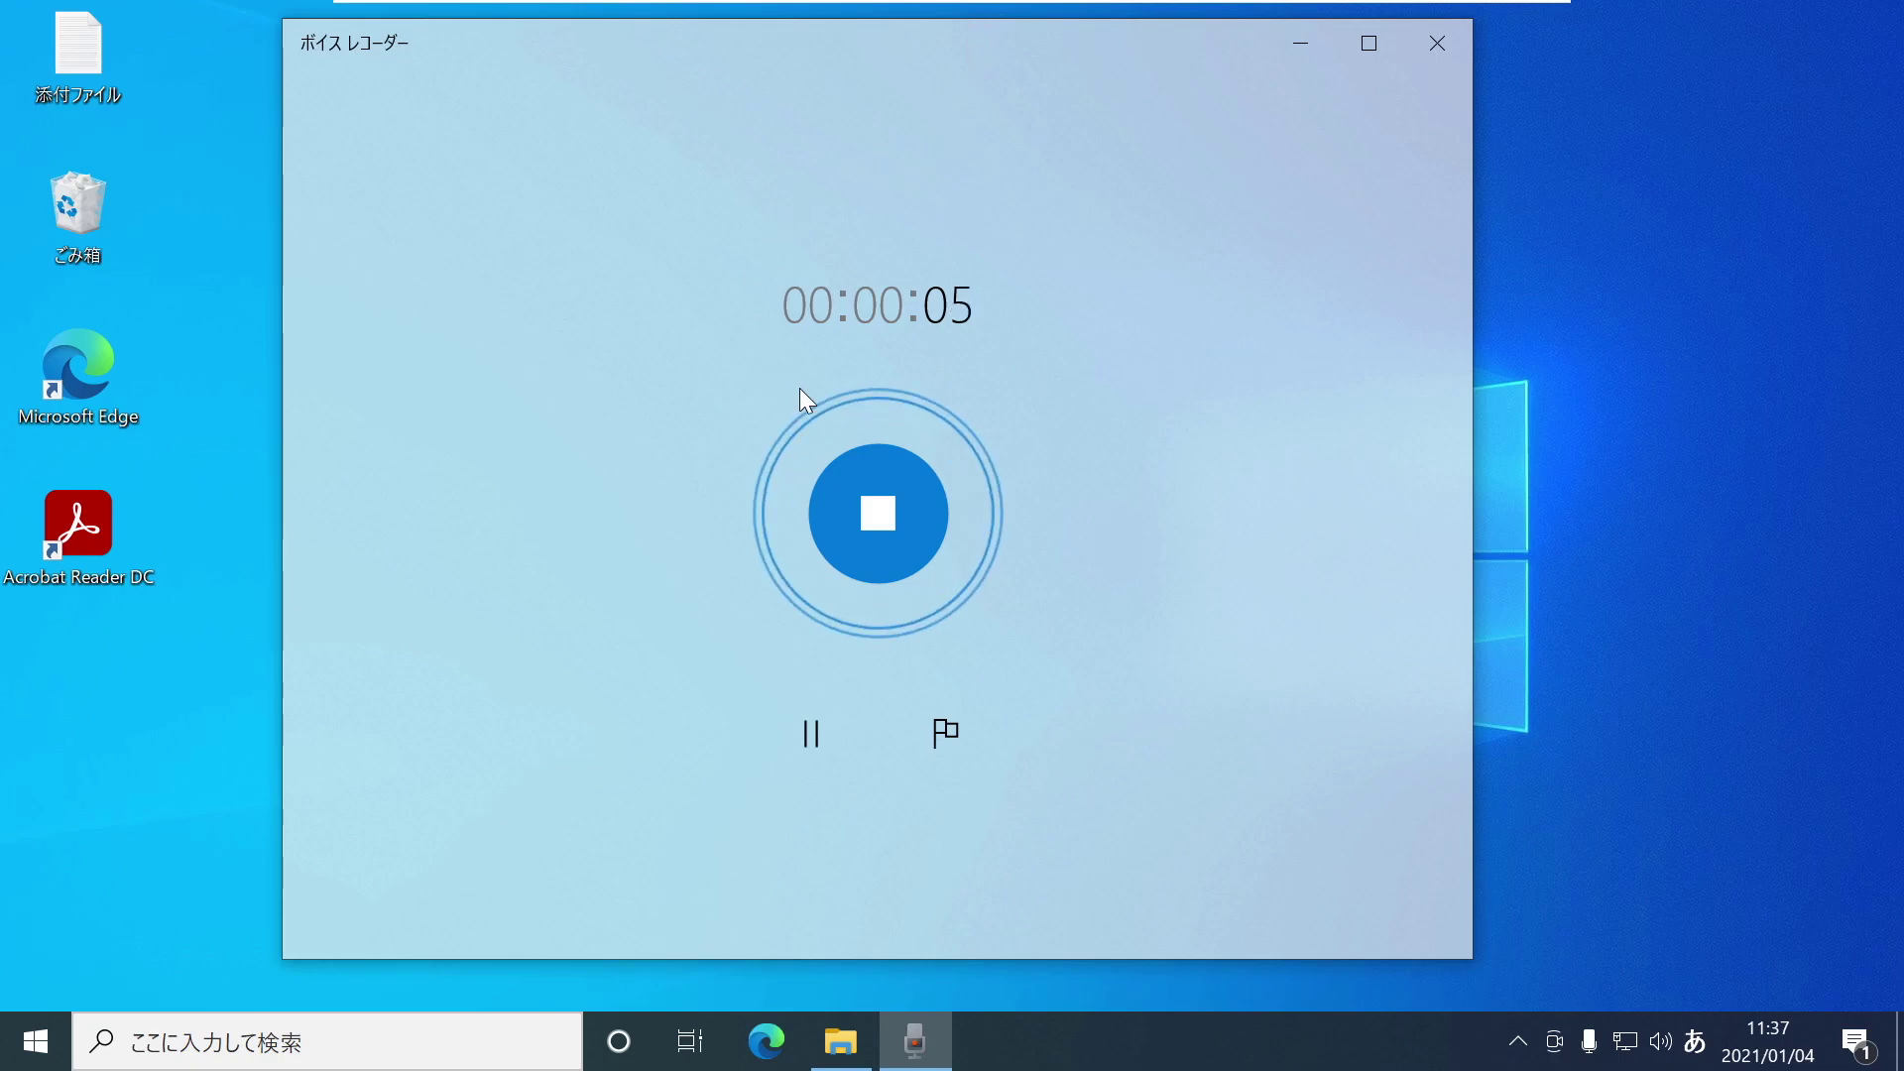
left_click(901, 527)
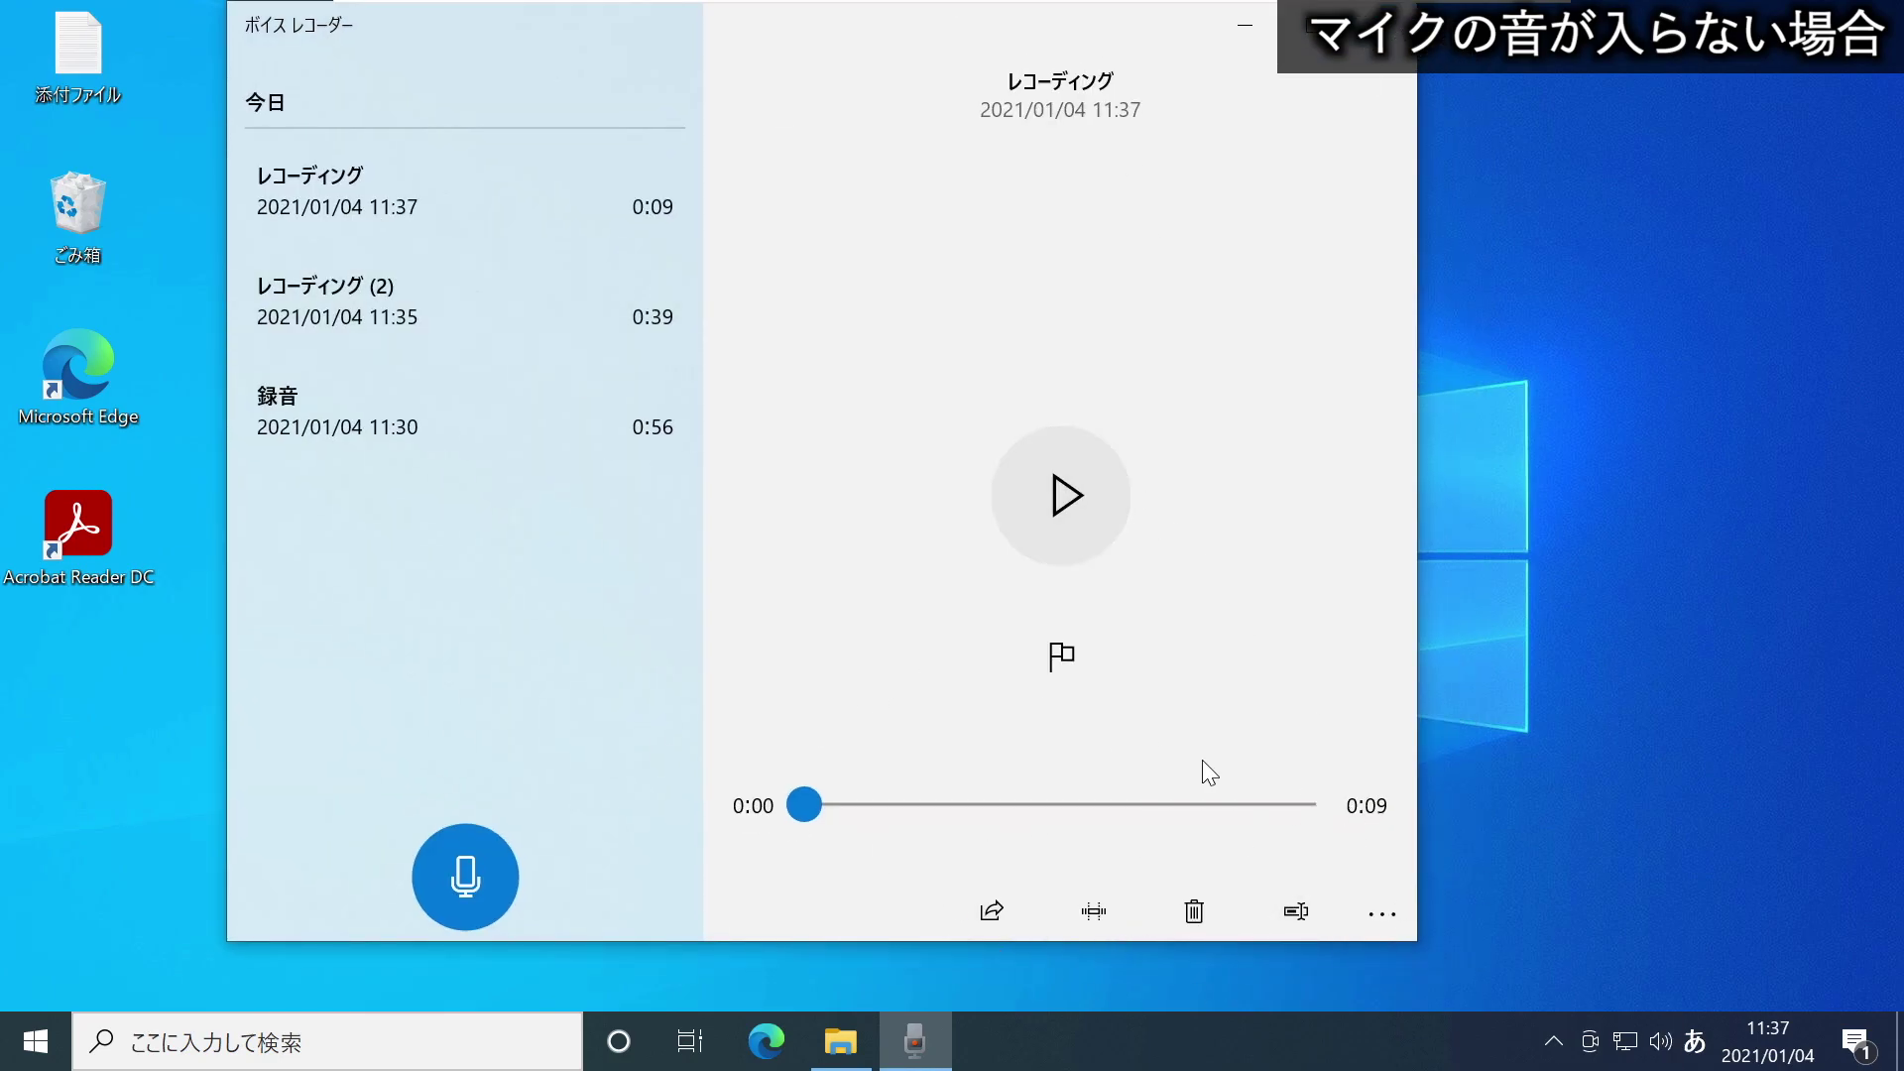
Open the Windows sound settings and show the input device section (入力) with the microphone test.
right_click(1662, 1056)
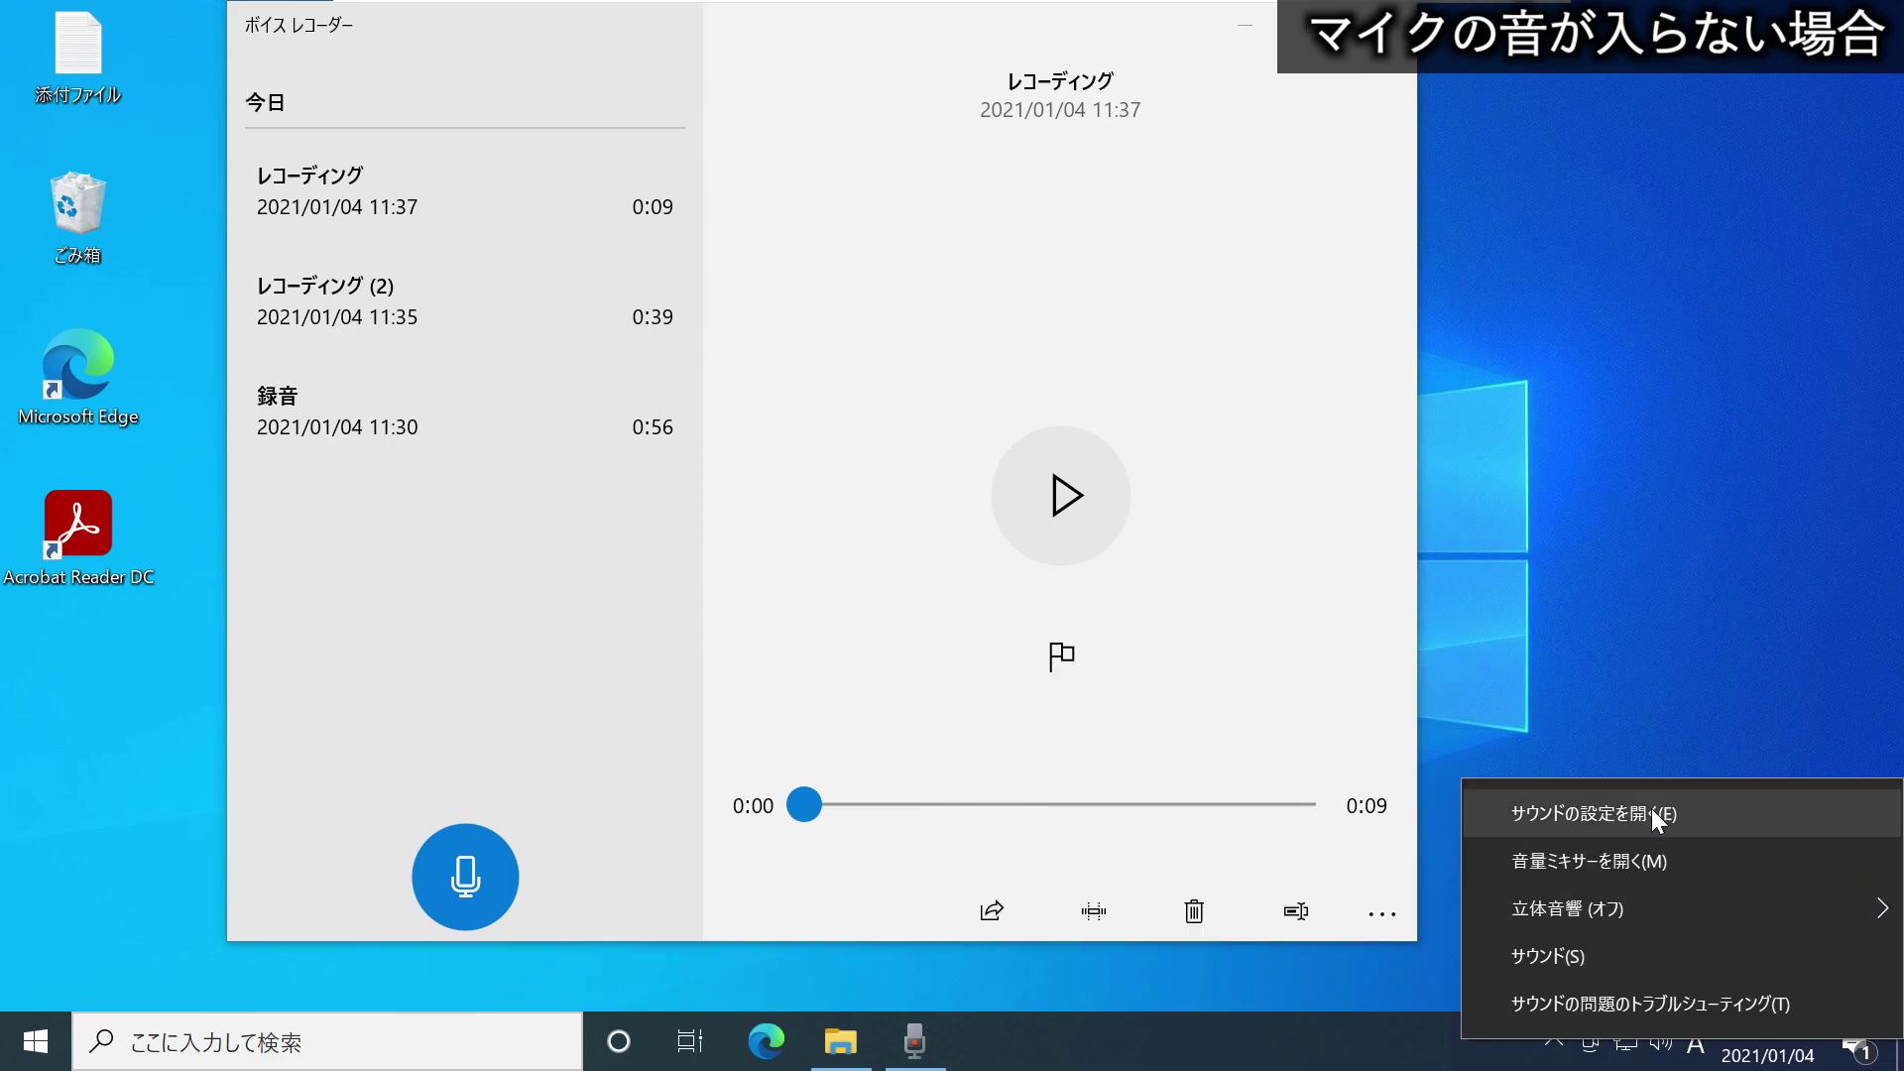
left_click(1636, 811)
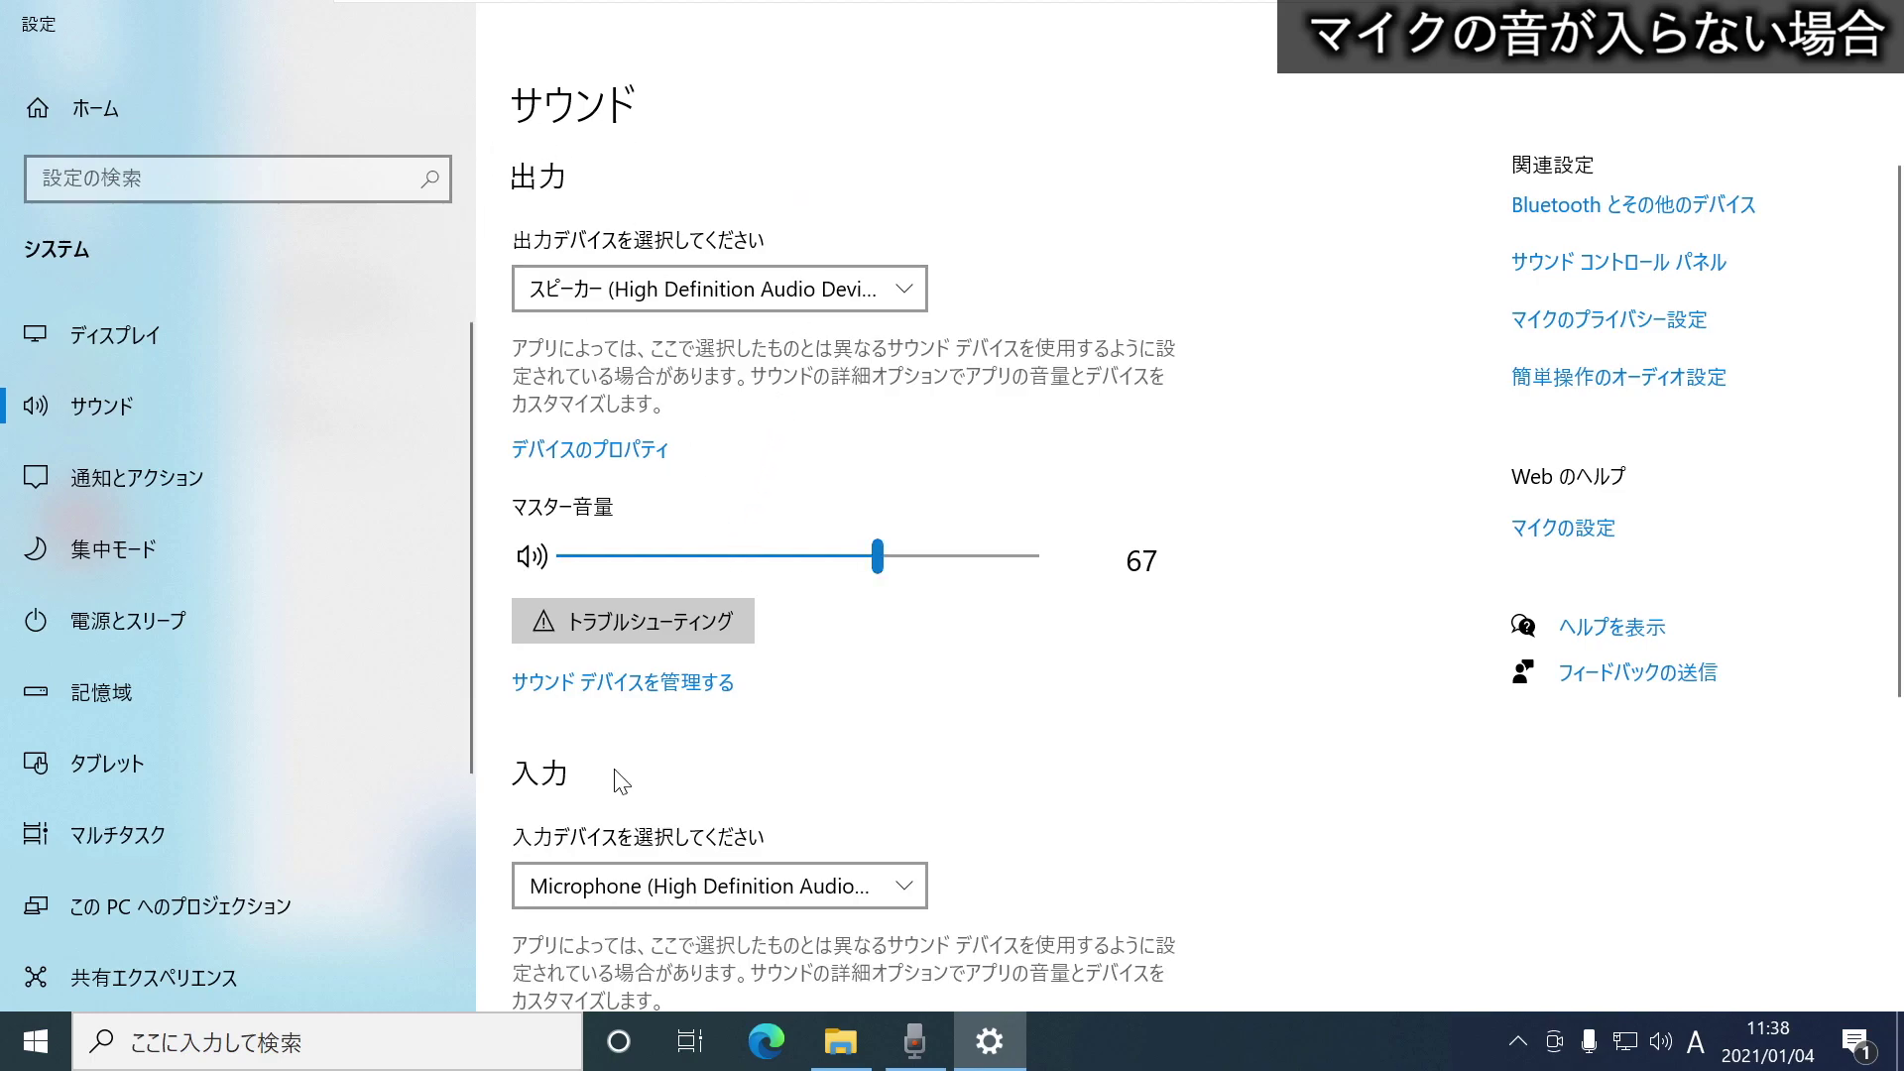
scroll(616, 778, "down", 3)
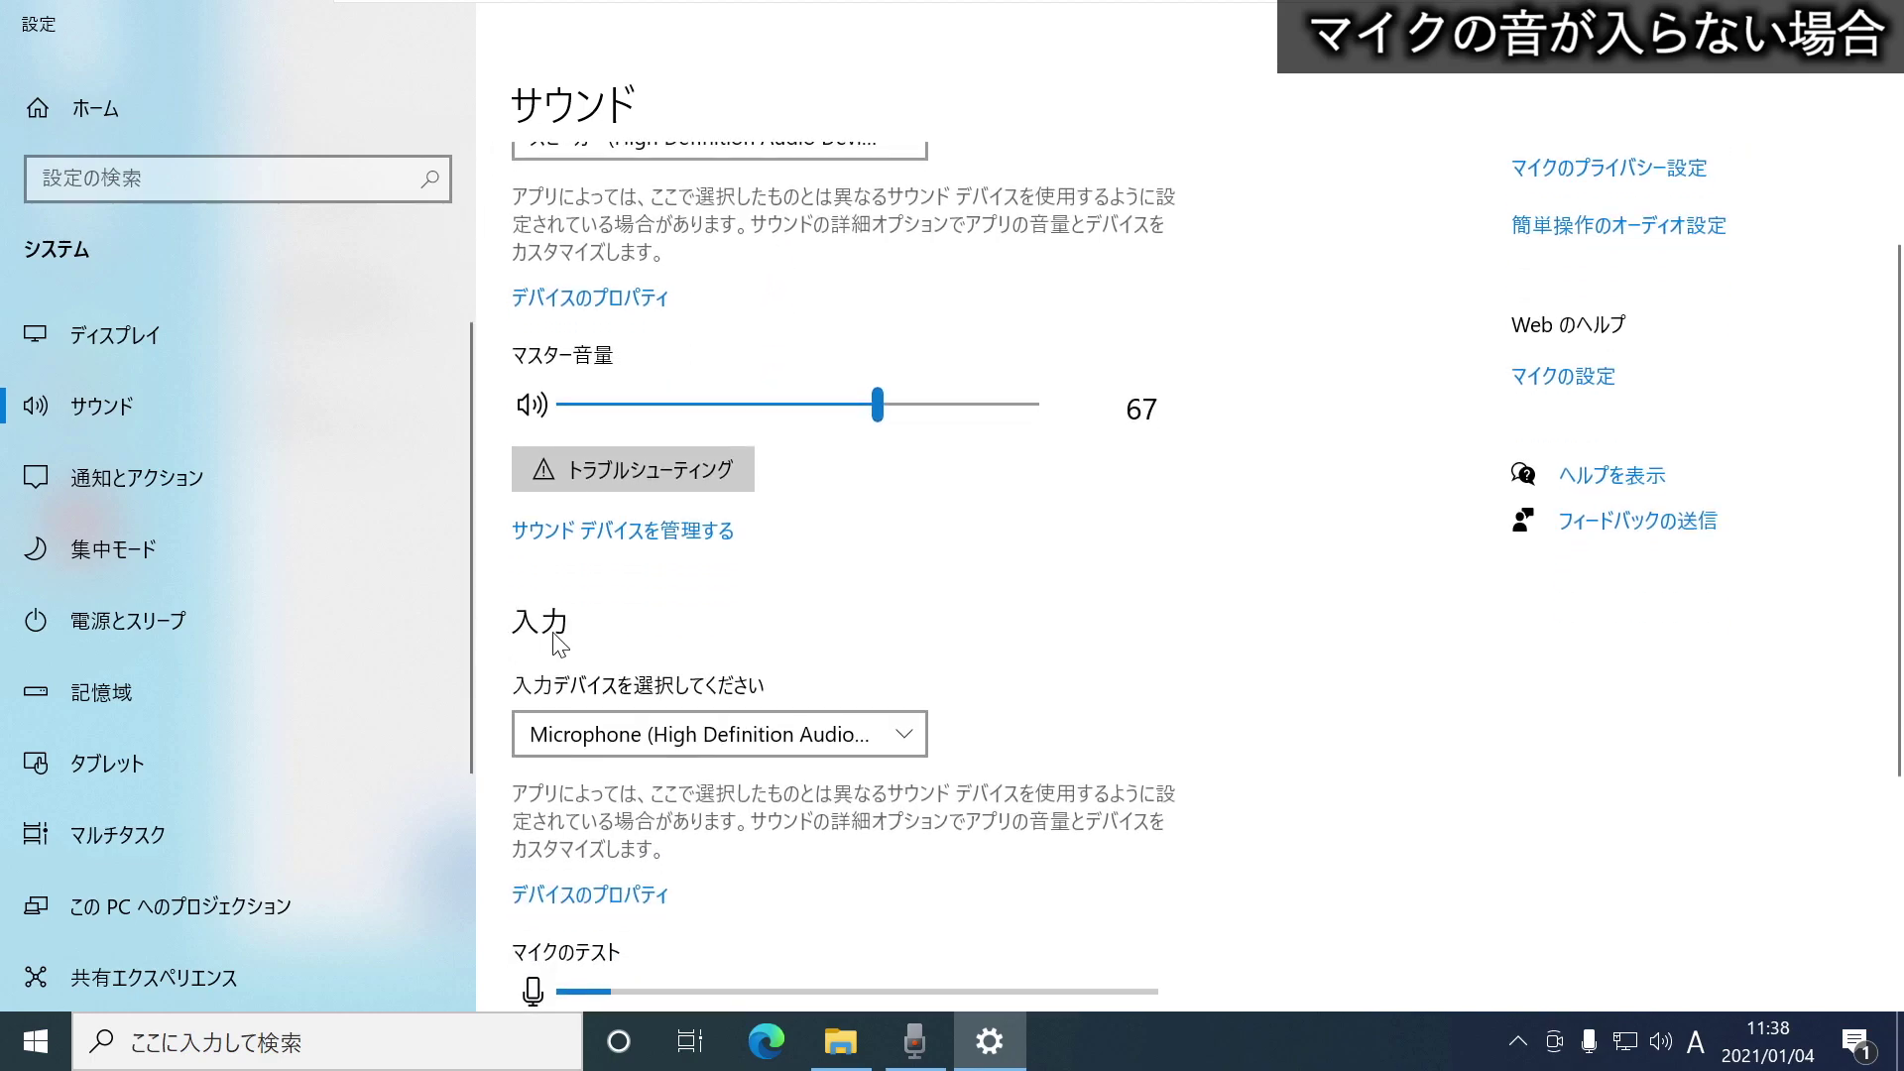
scroll(595, 619, "down", 2)
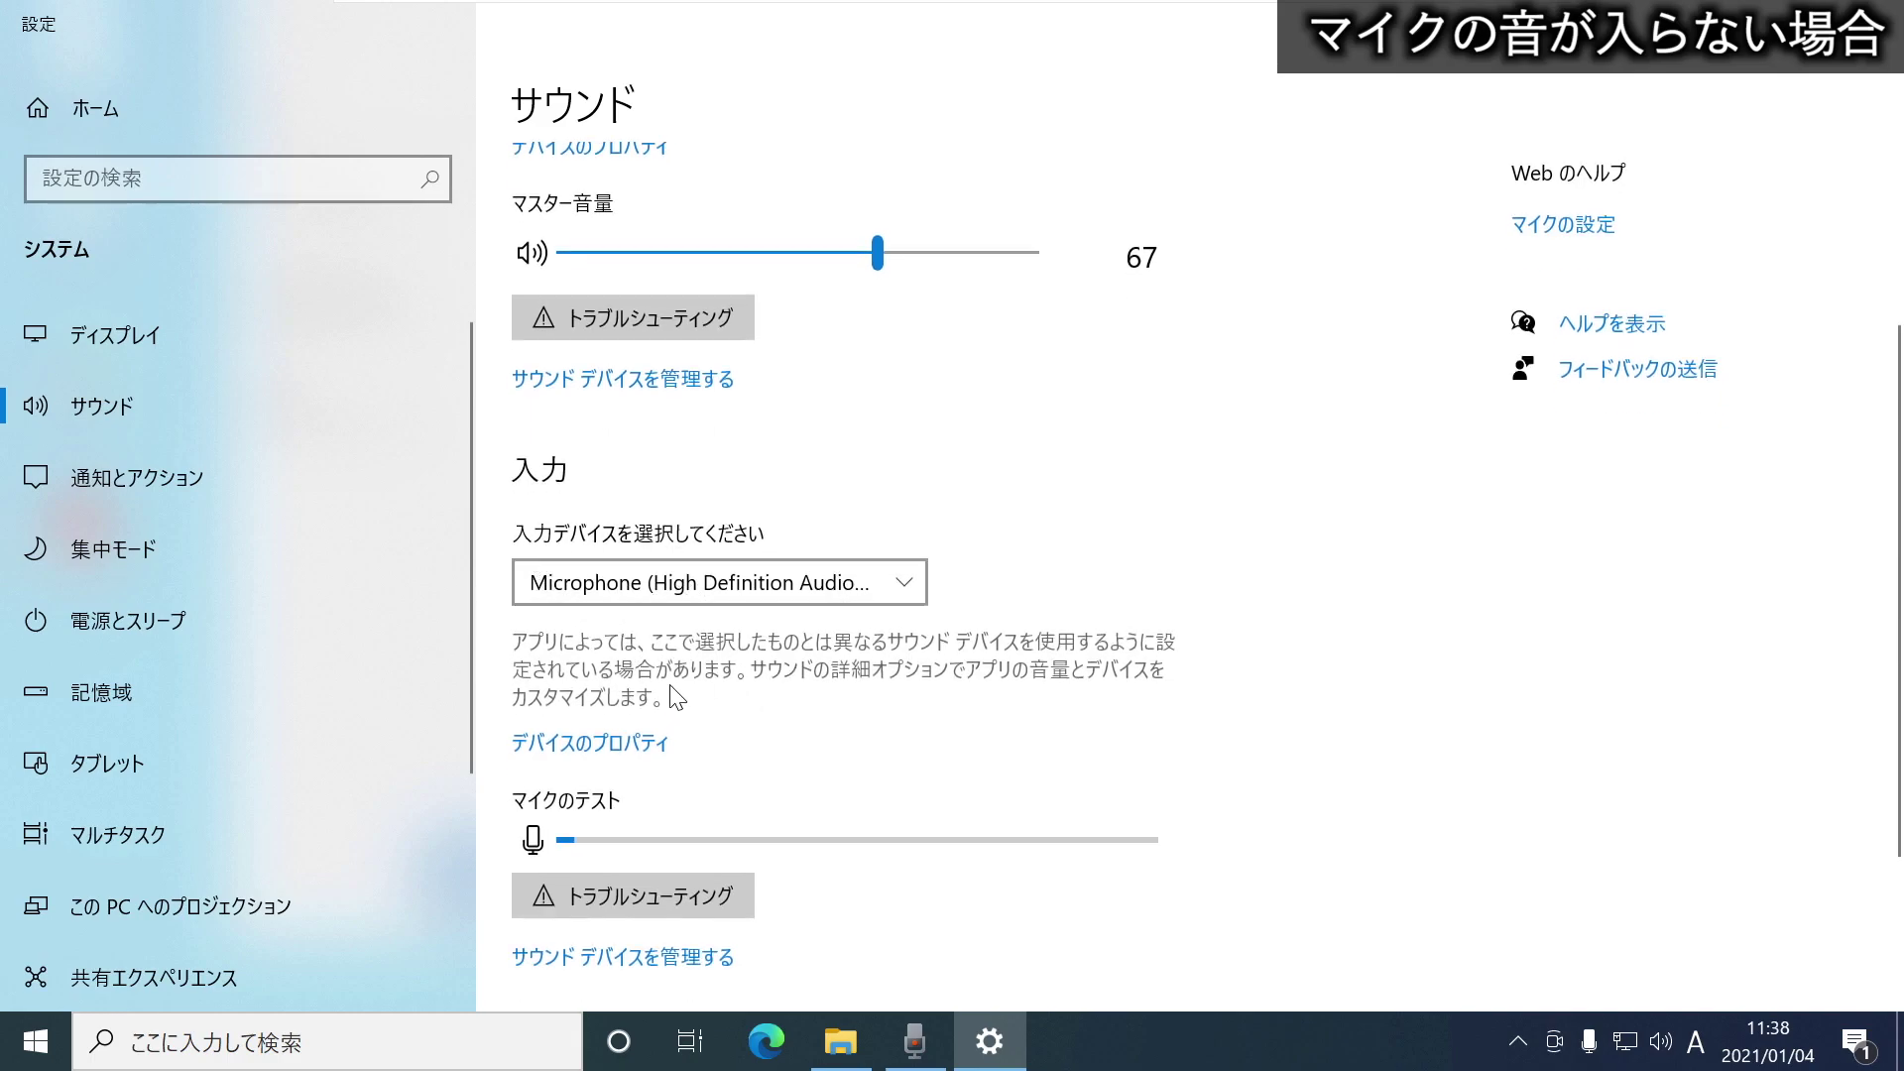
Examine which microphones are offered as input devices in the 入力 section of the sound settings.
left_click(664, 593)
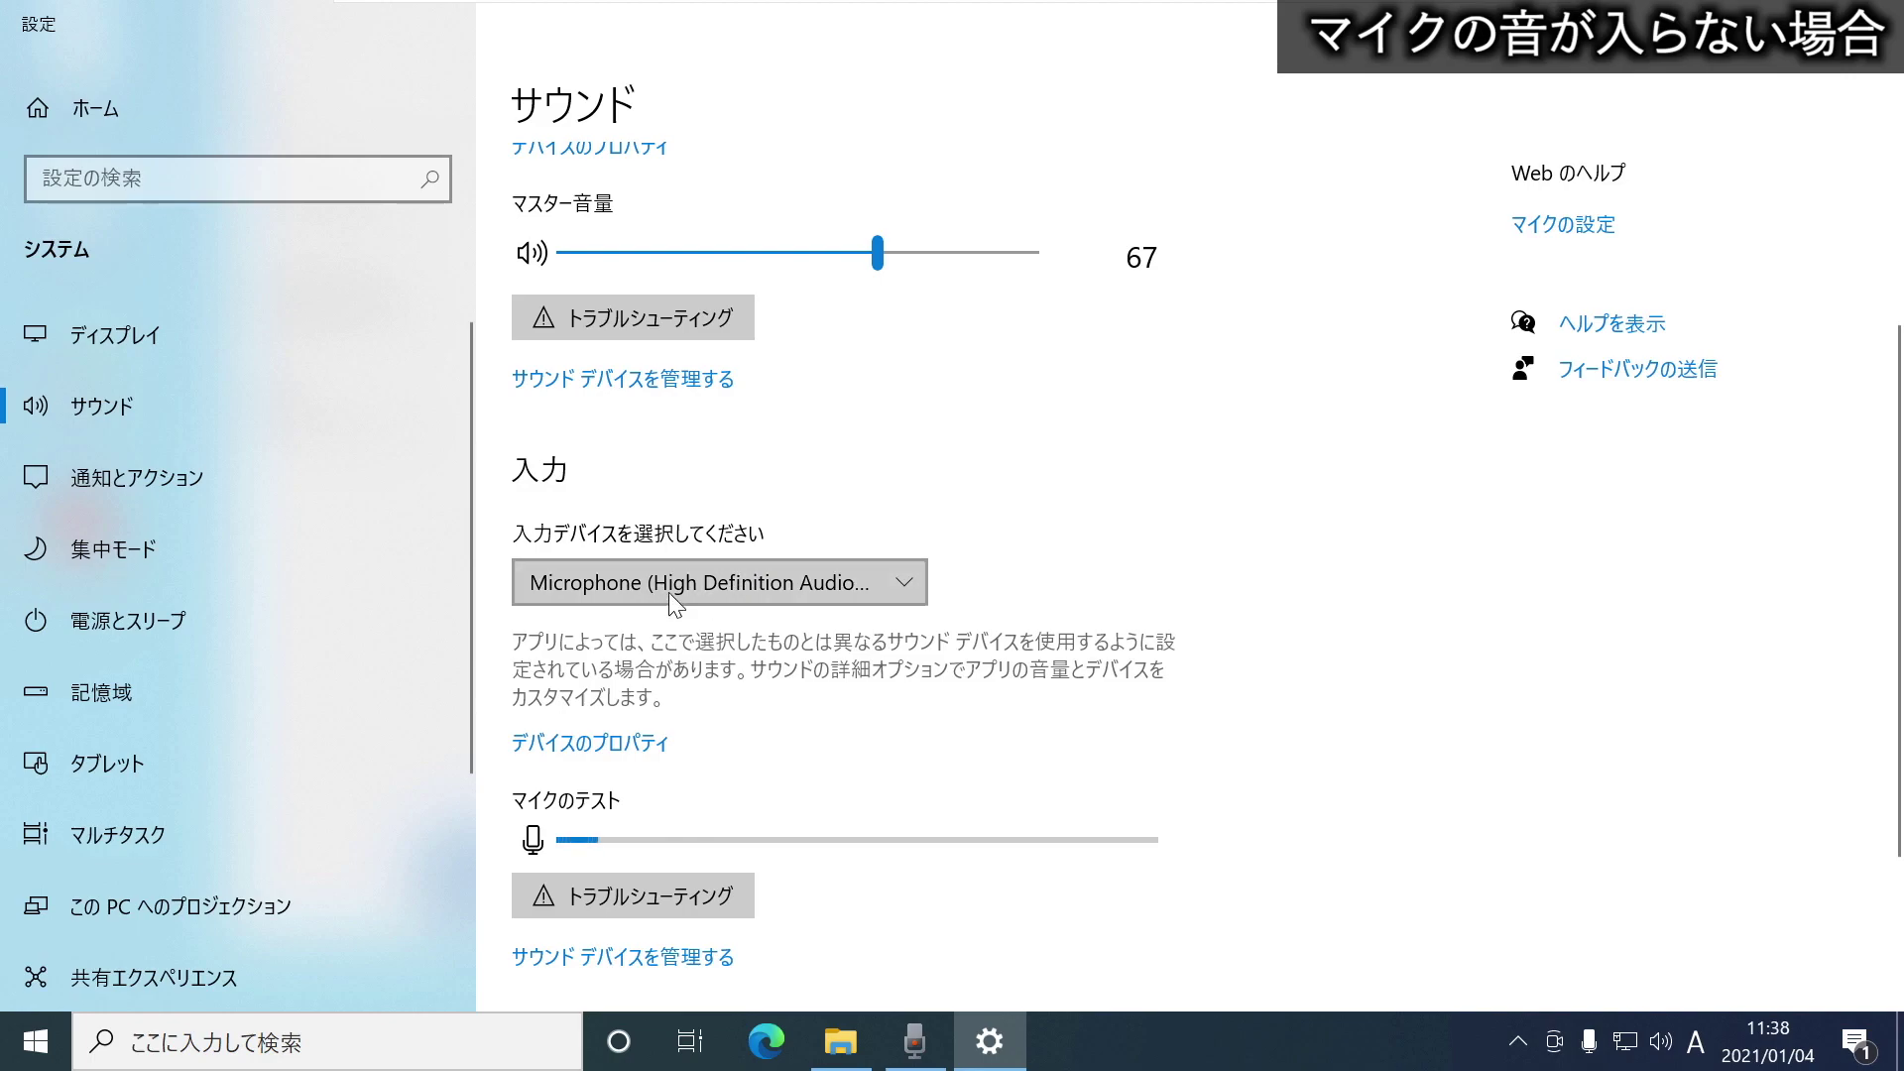
left_click(1057, 580)
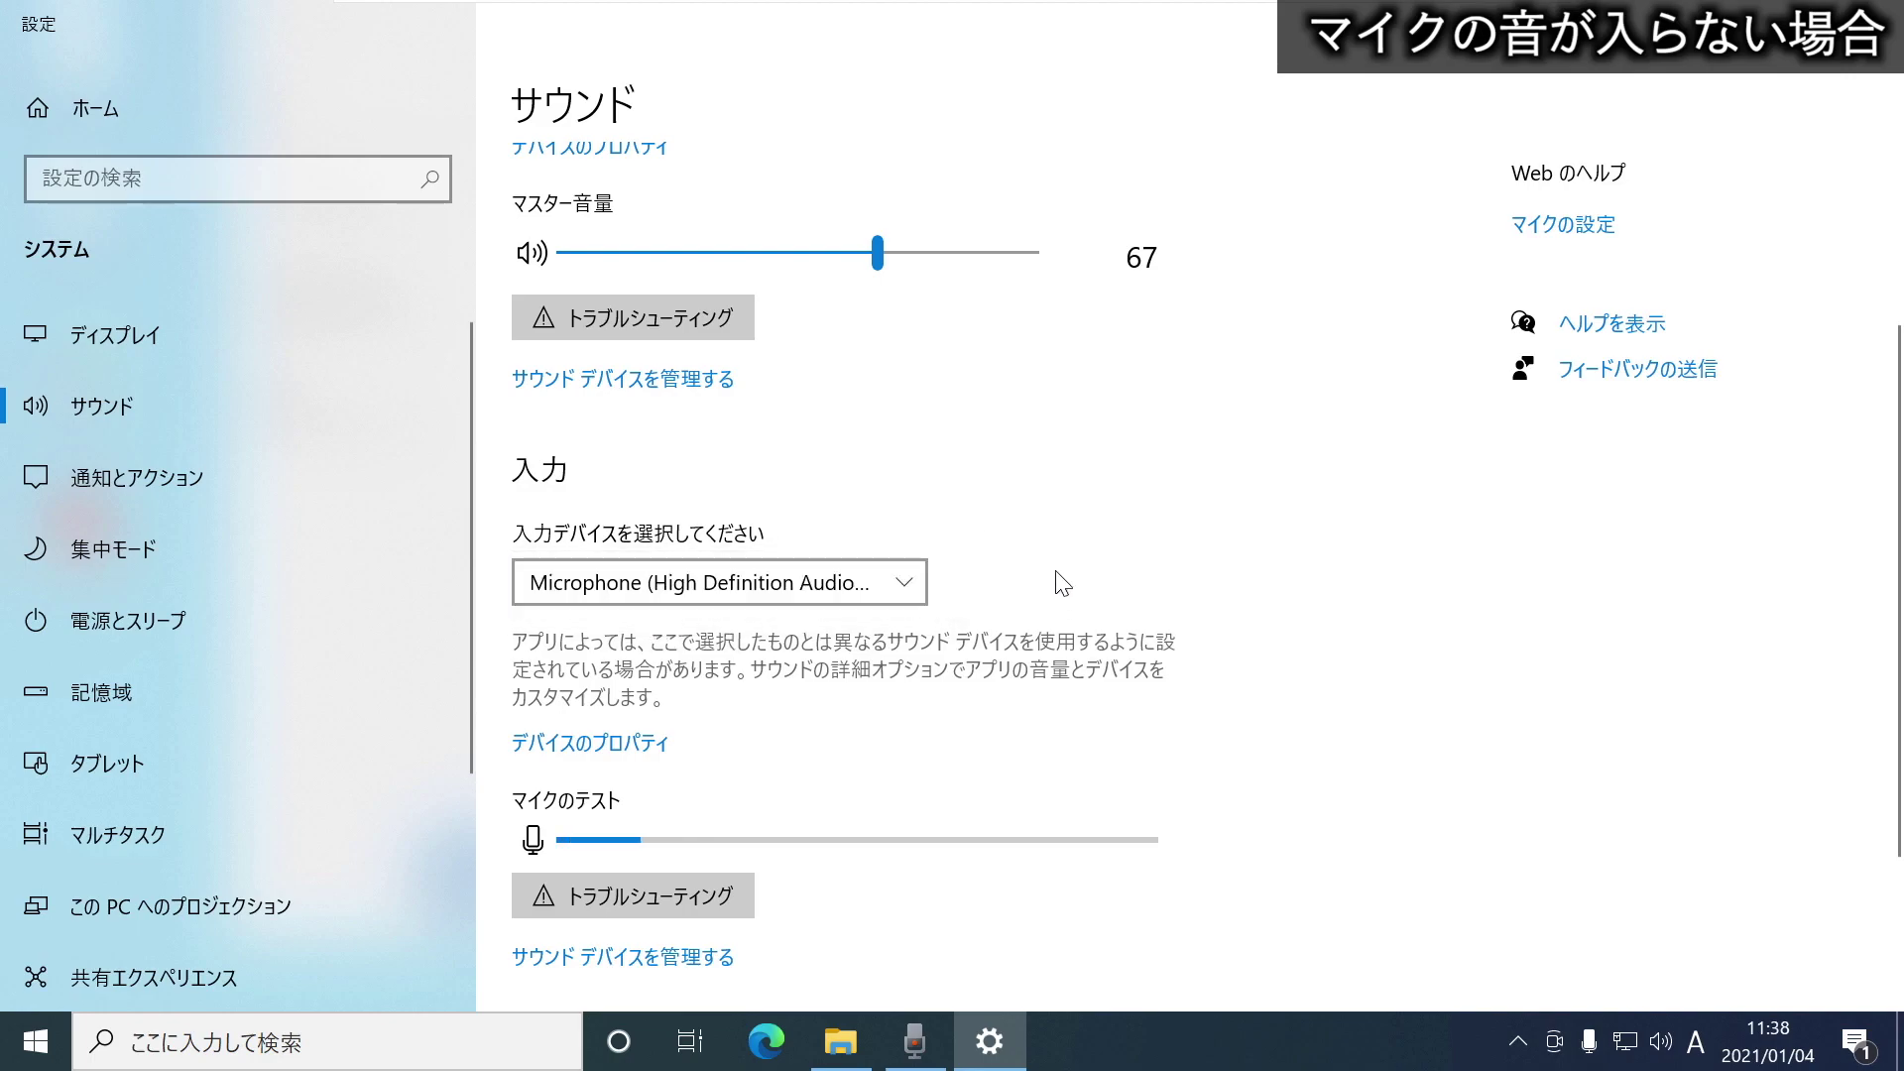
scroll(846, 612, "down", 3)
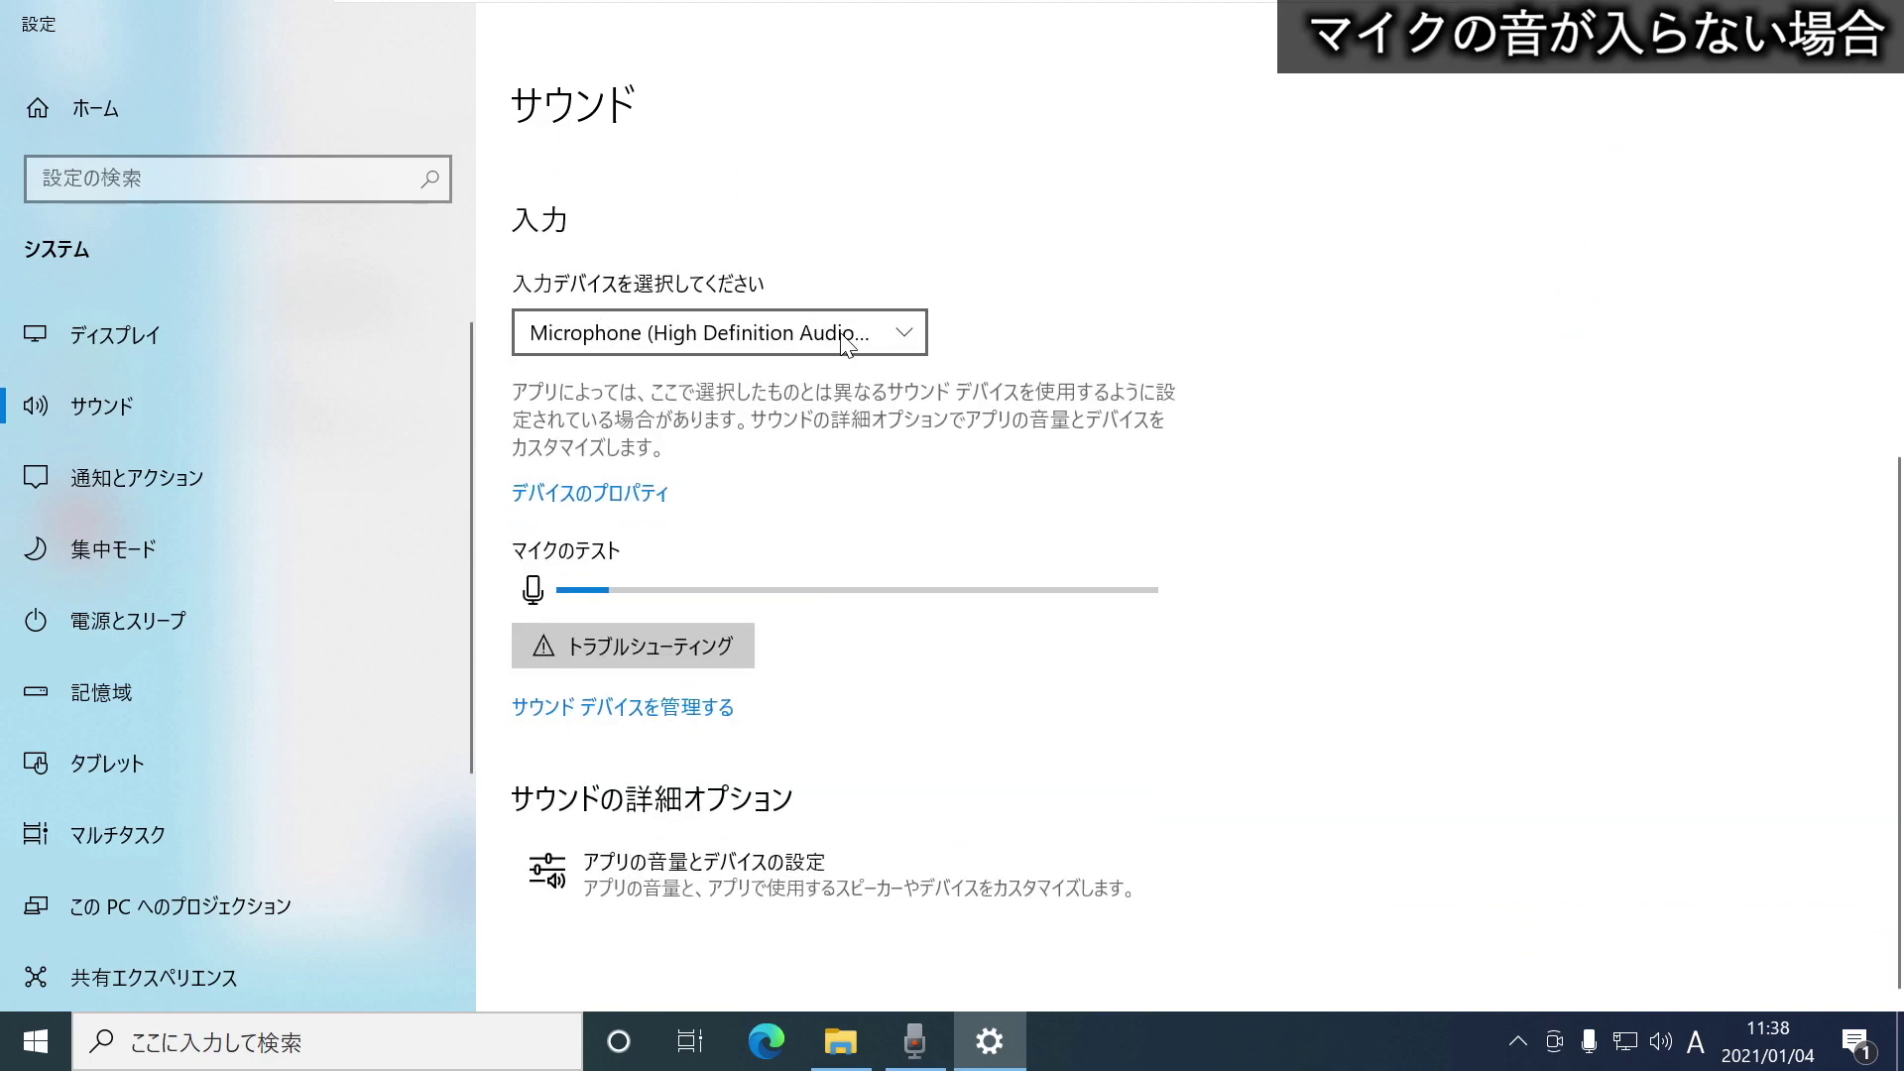
left_click(910, 335)
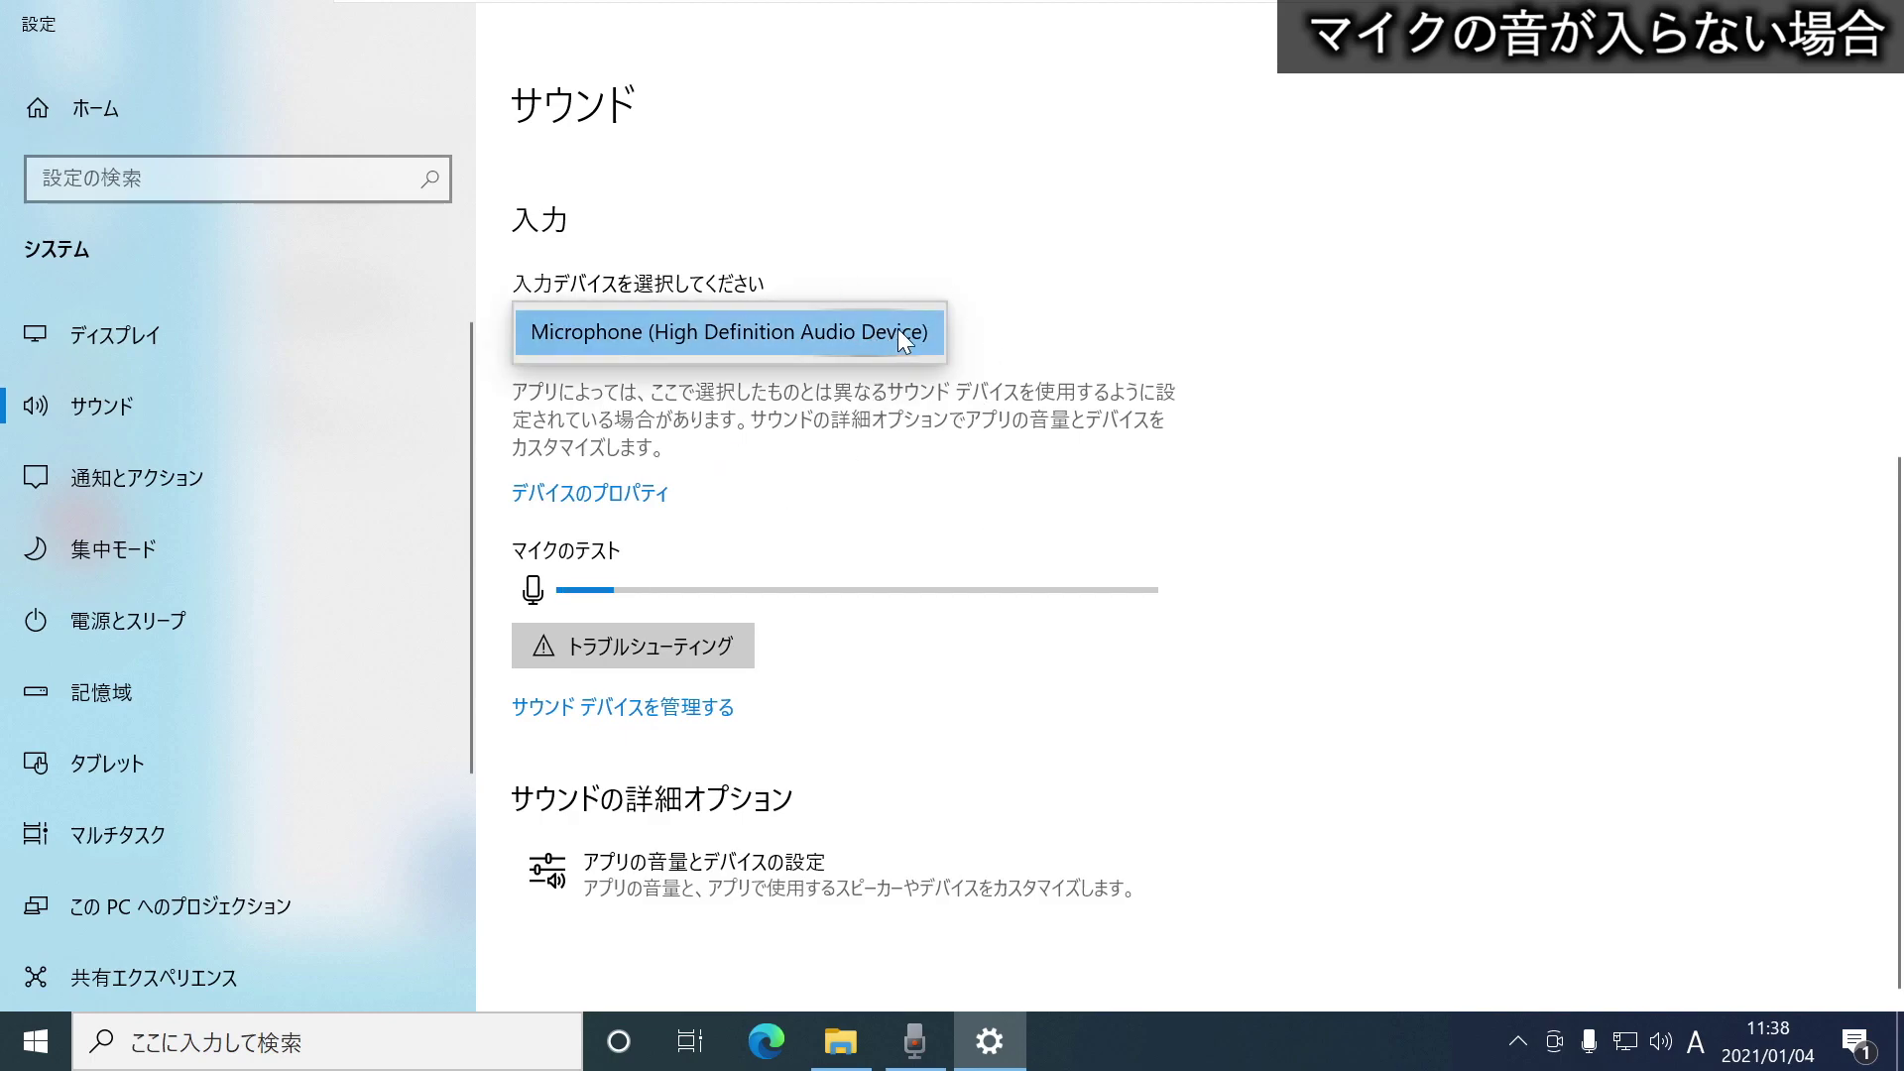
left_click(1081, 322)
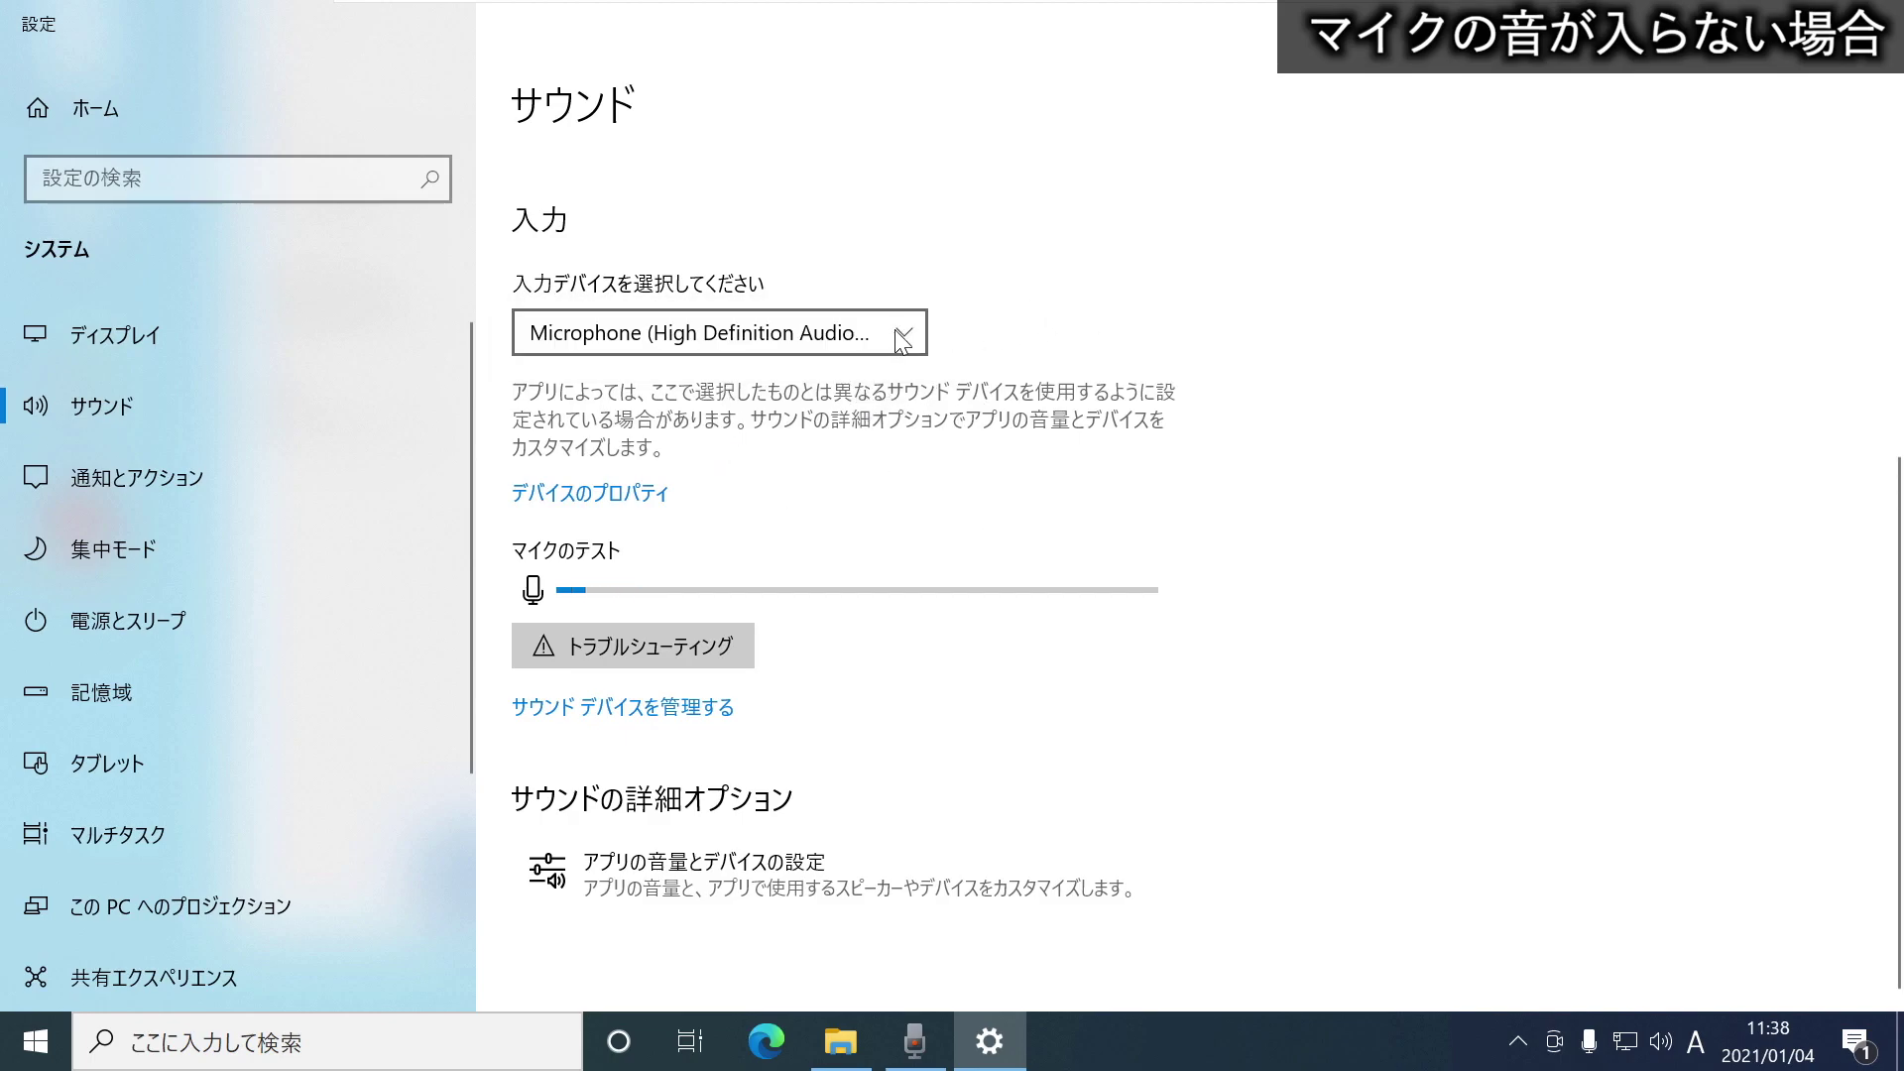
left_click(904, 330)
left_click(1033, 325)
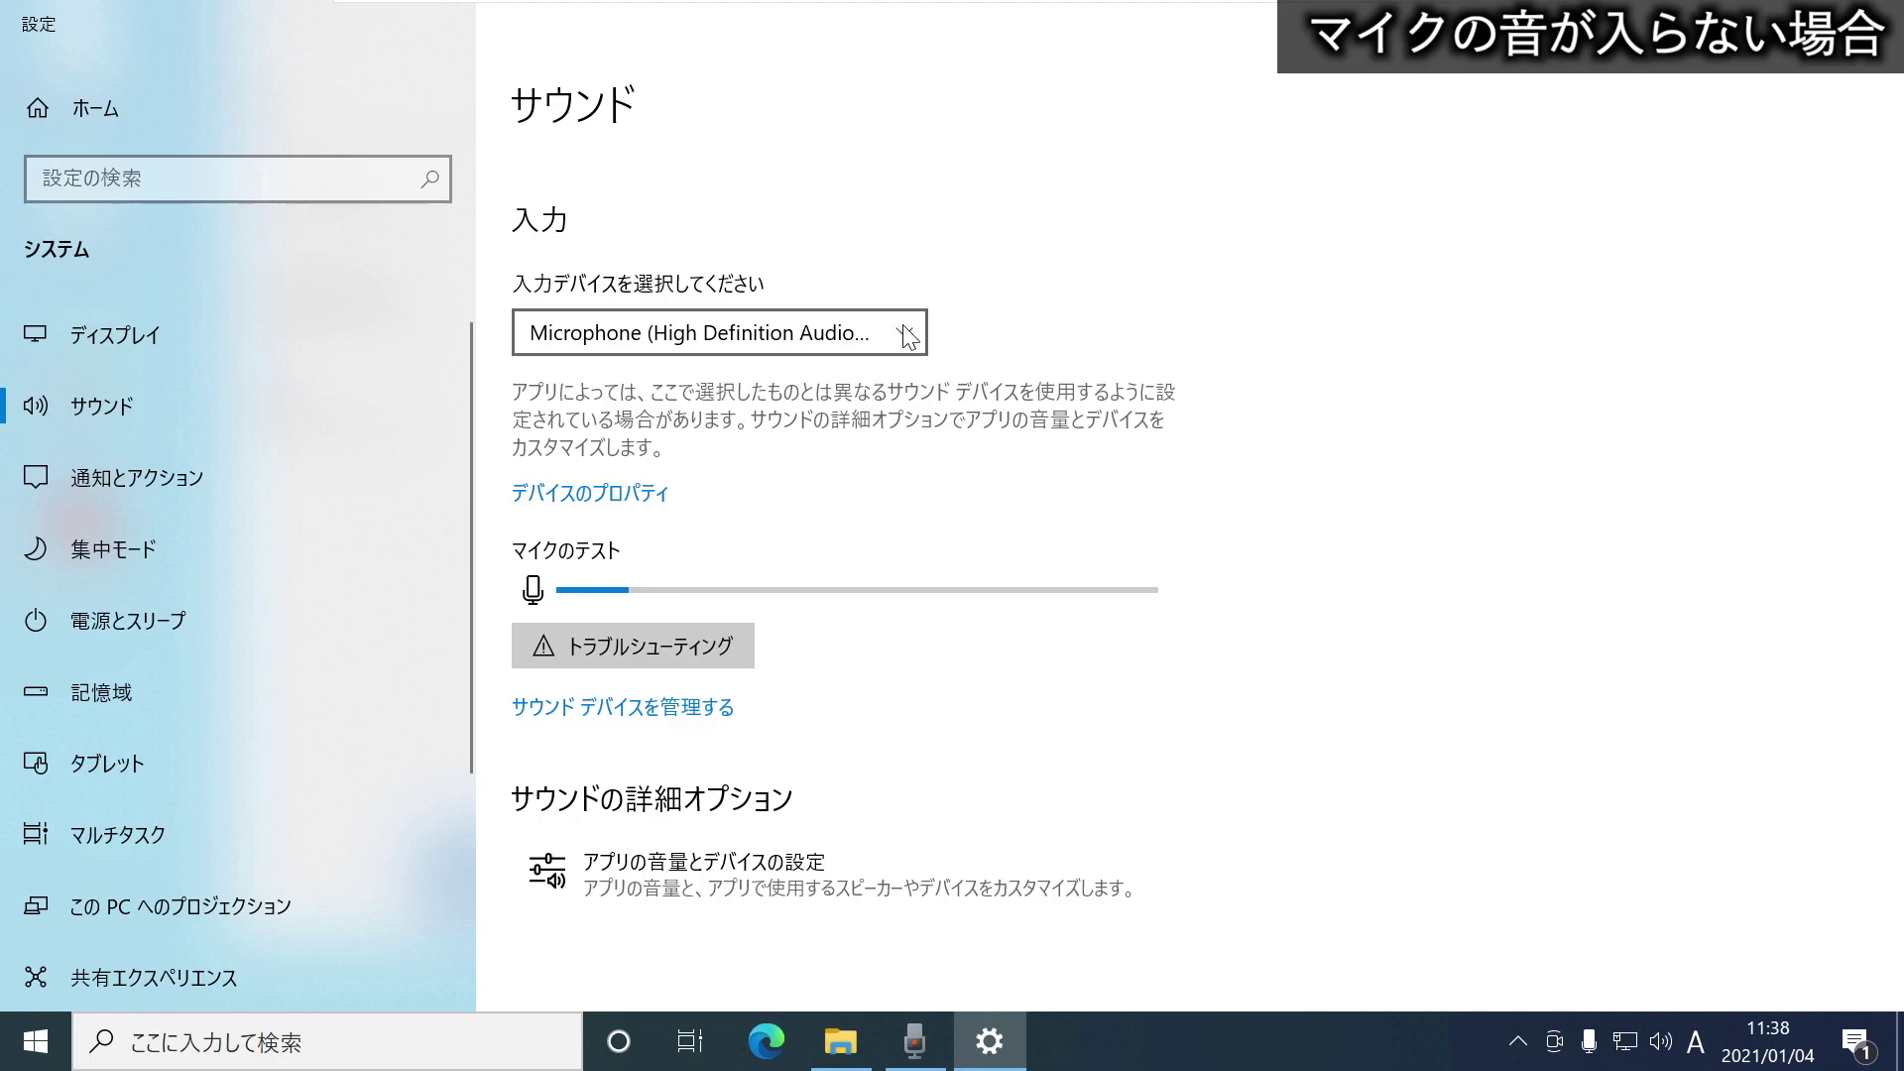
left_click(906, 335)
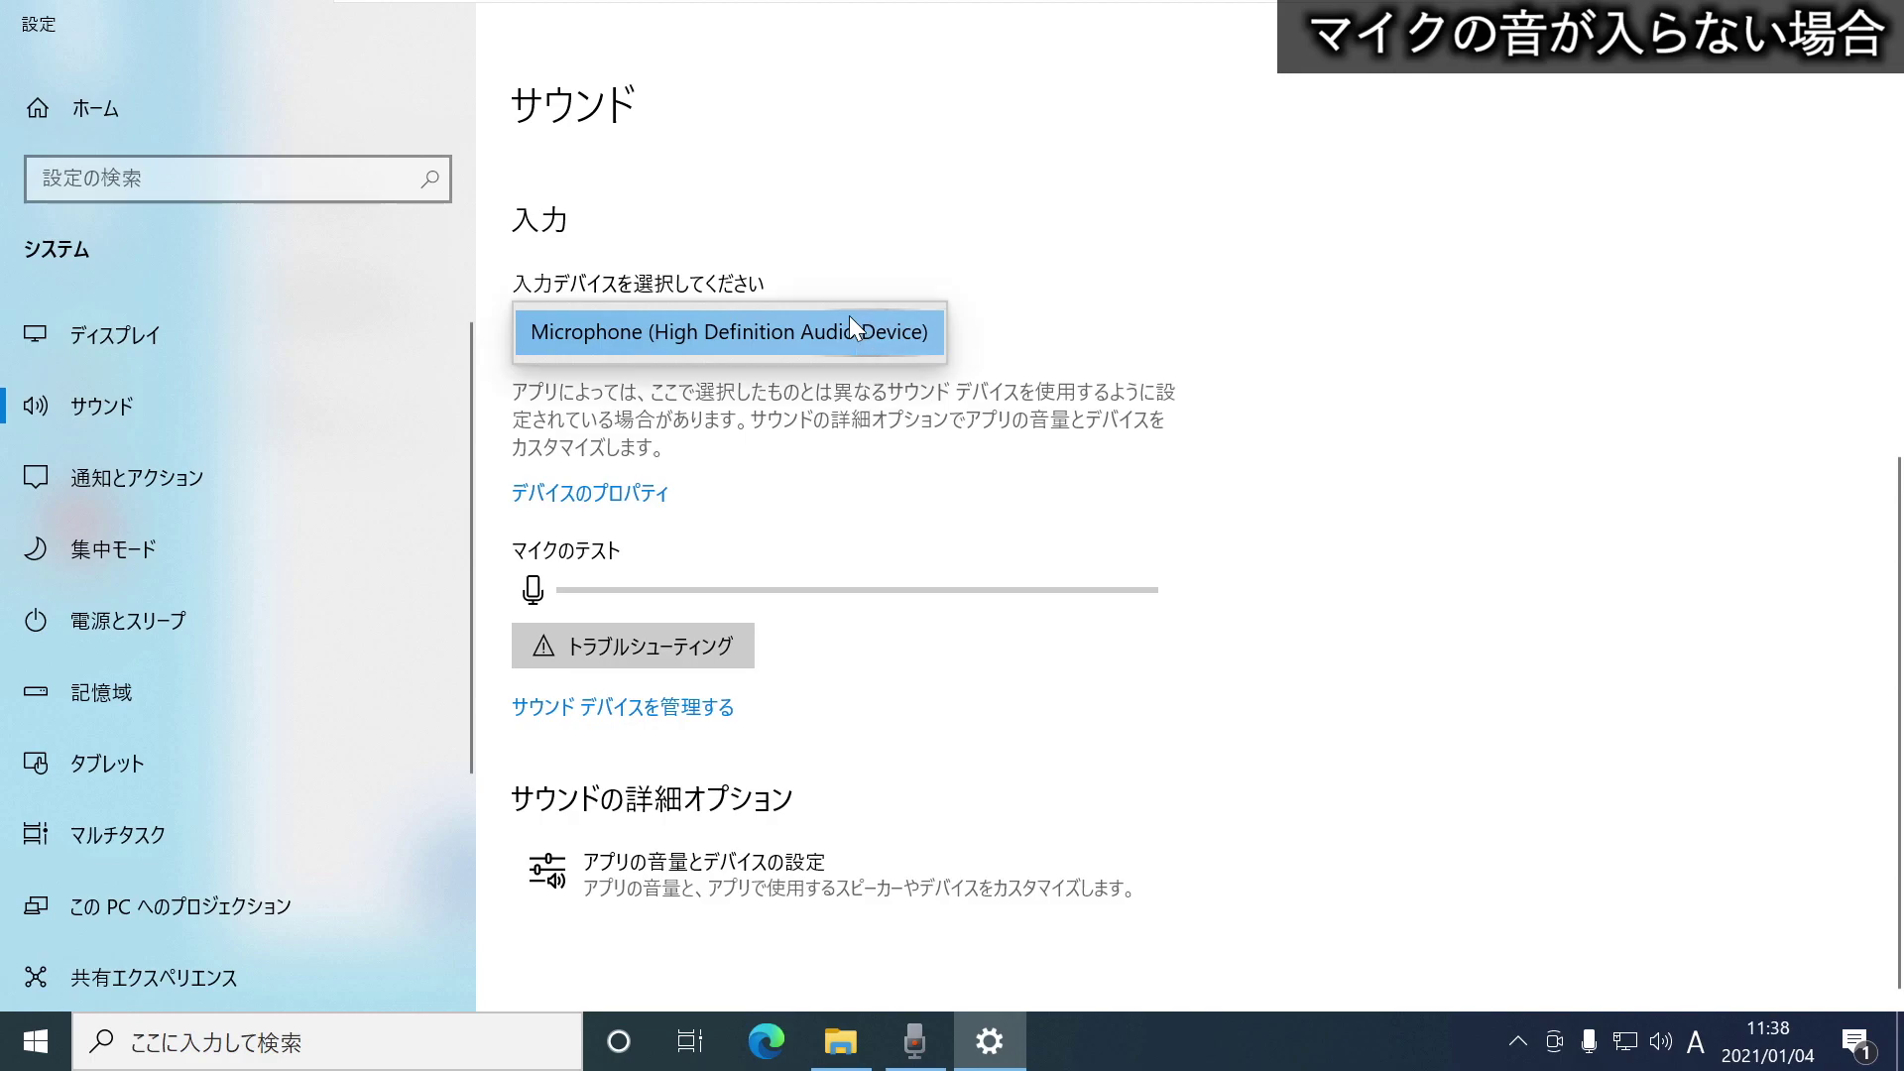
left_click(948, 319)
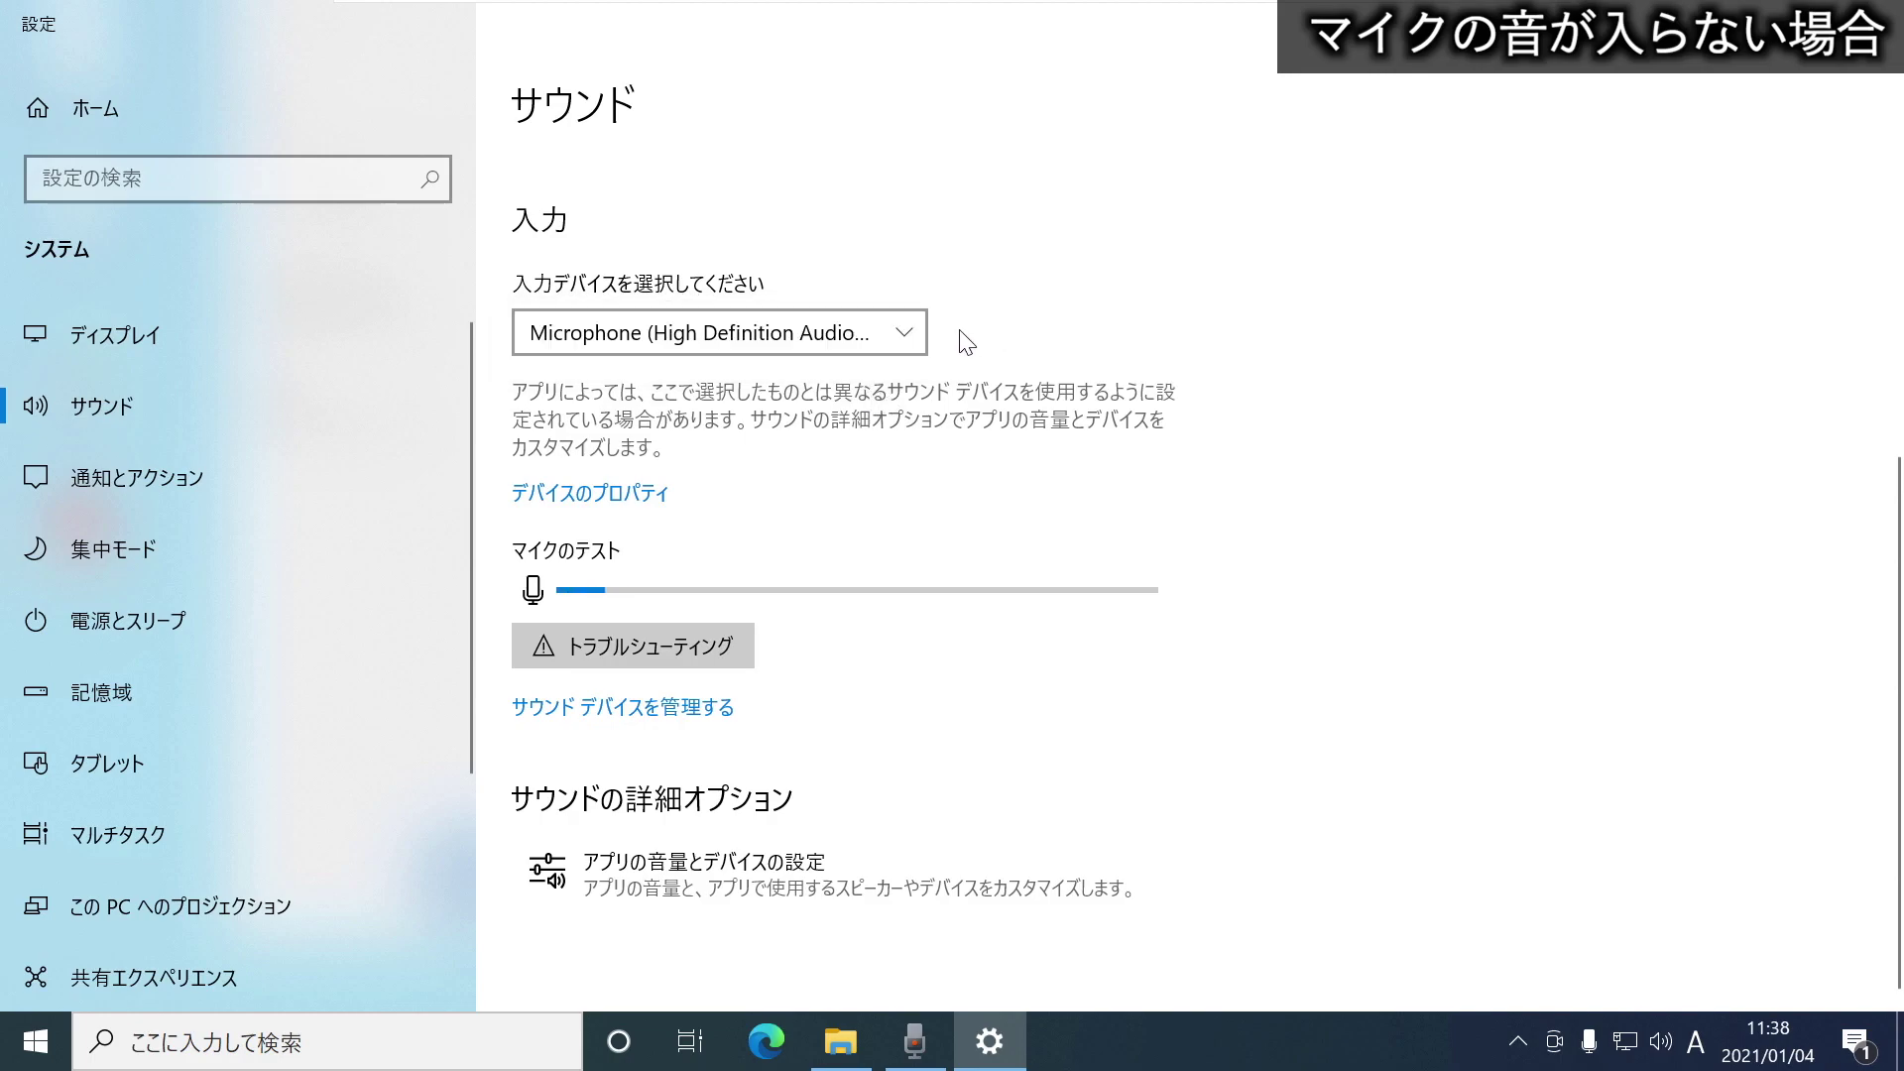
Choose Microphone (High Definition Audio Device) as the input device and close the sound settings.
left_click(871, 333)
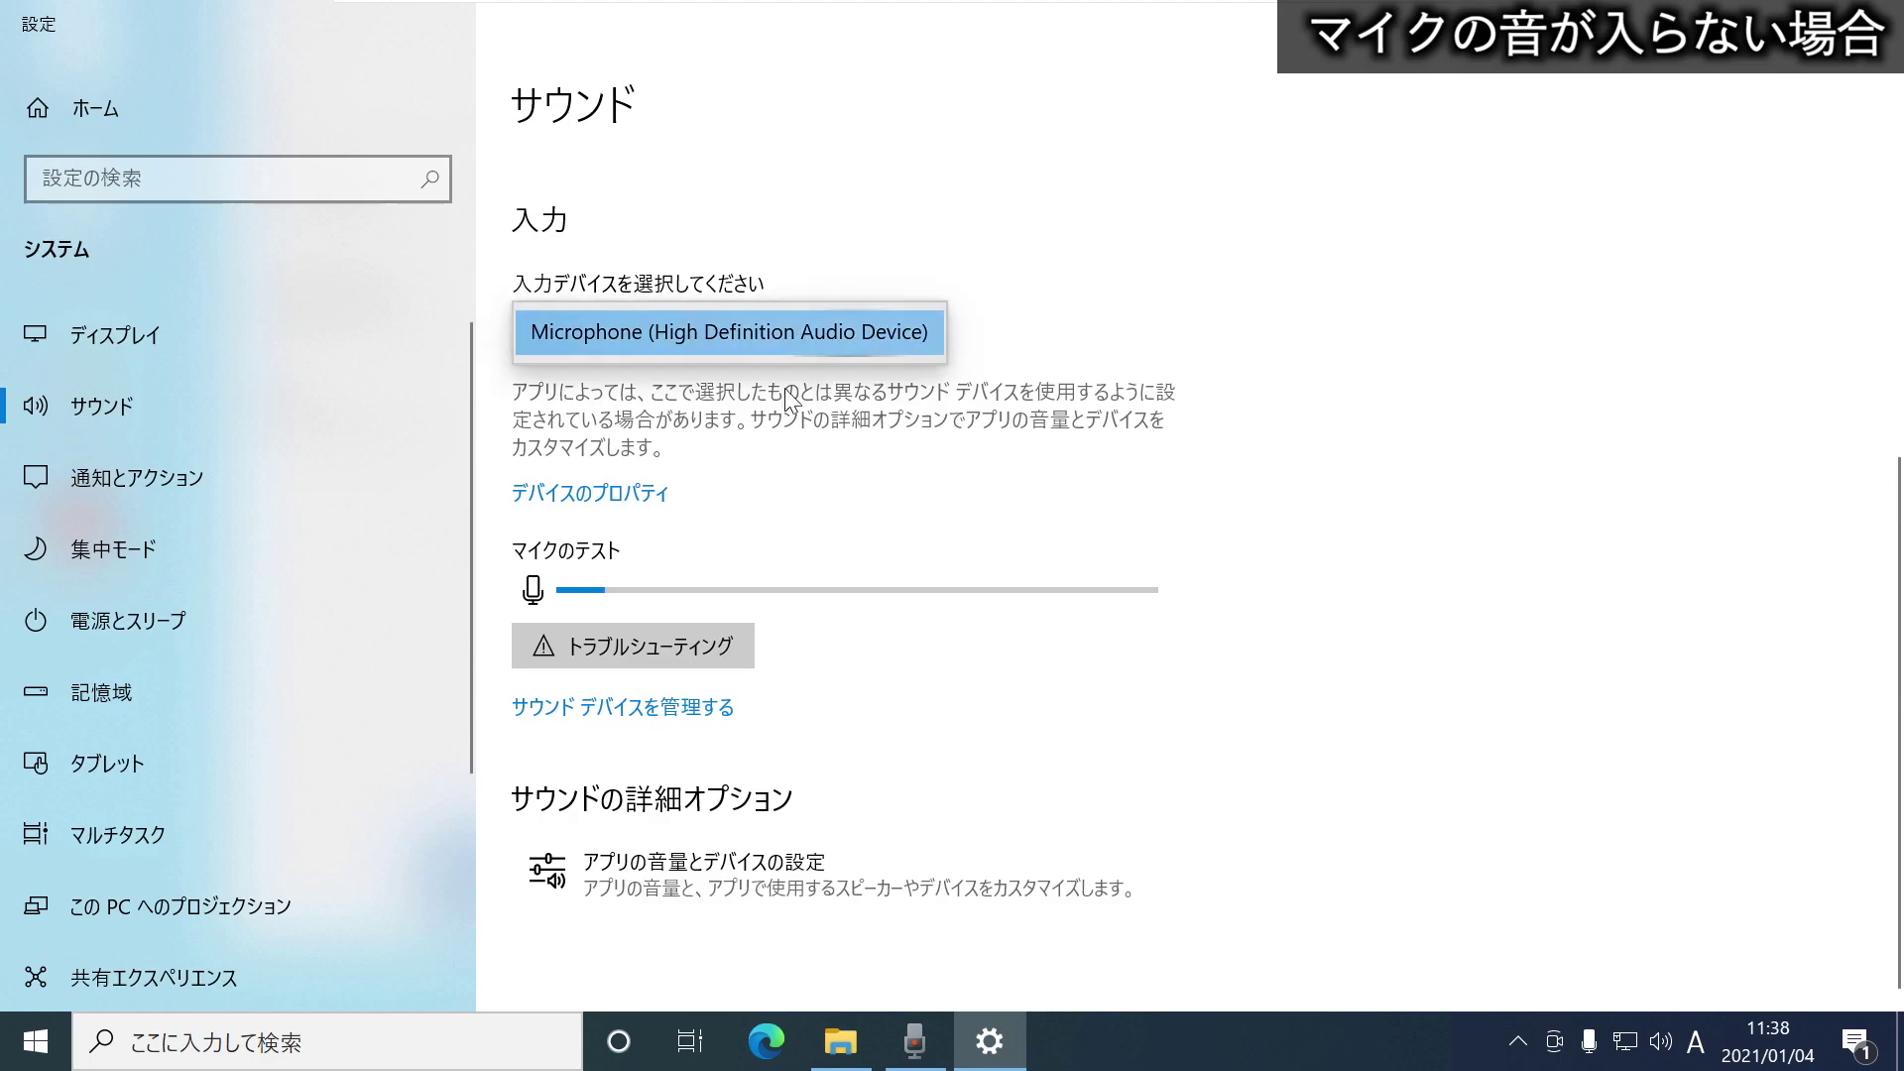
left_click(753, 331)
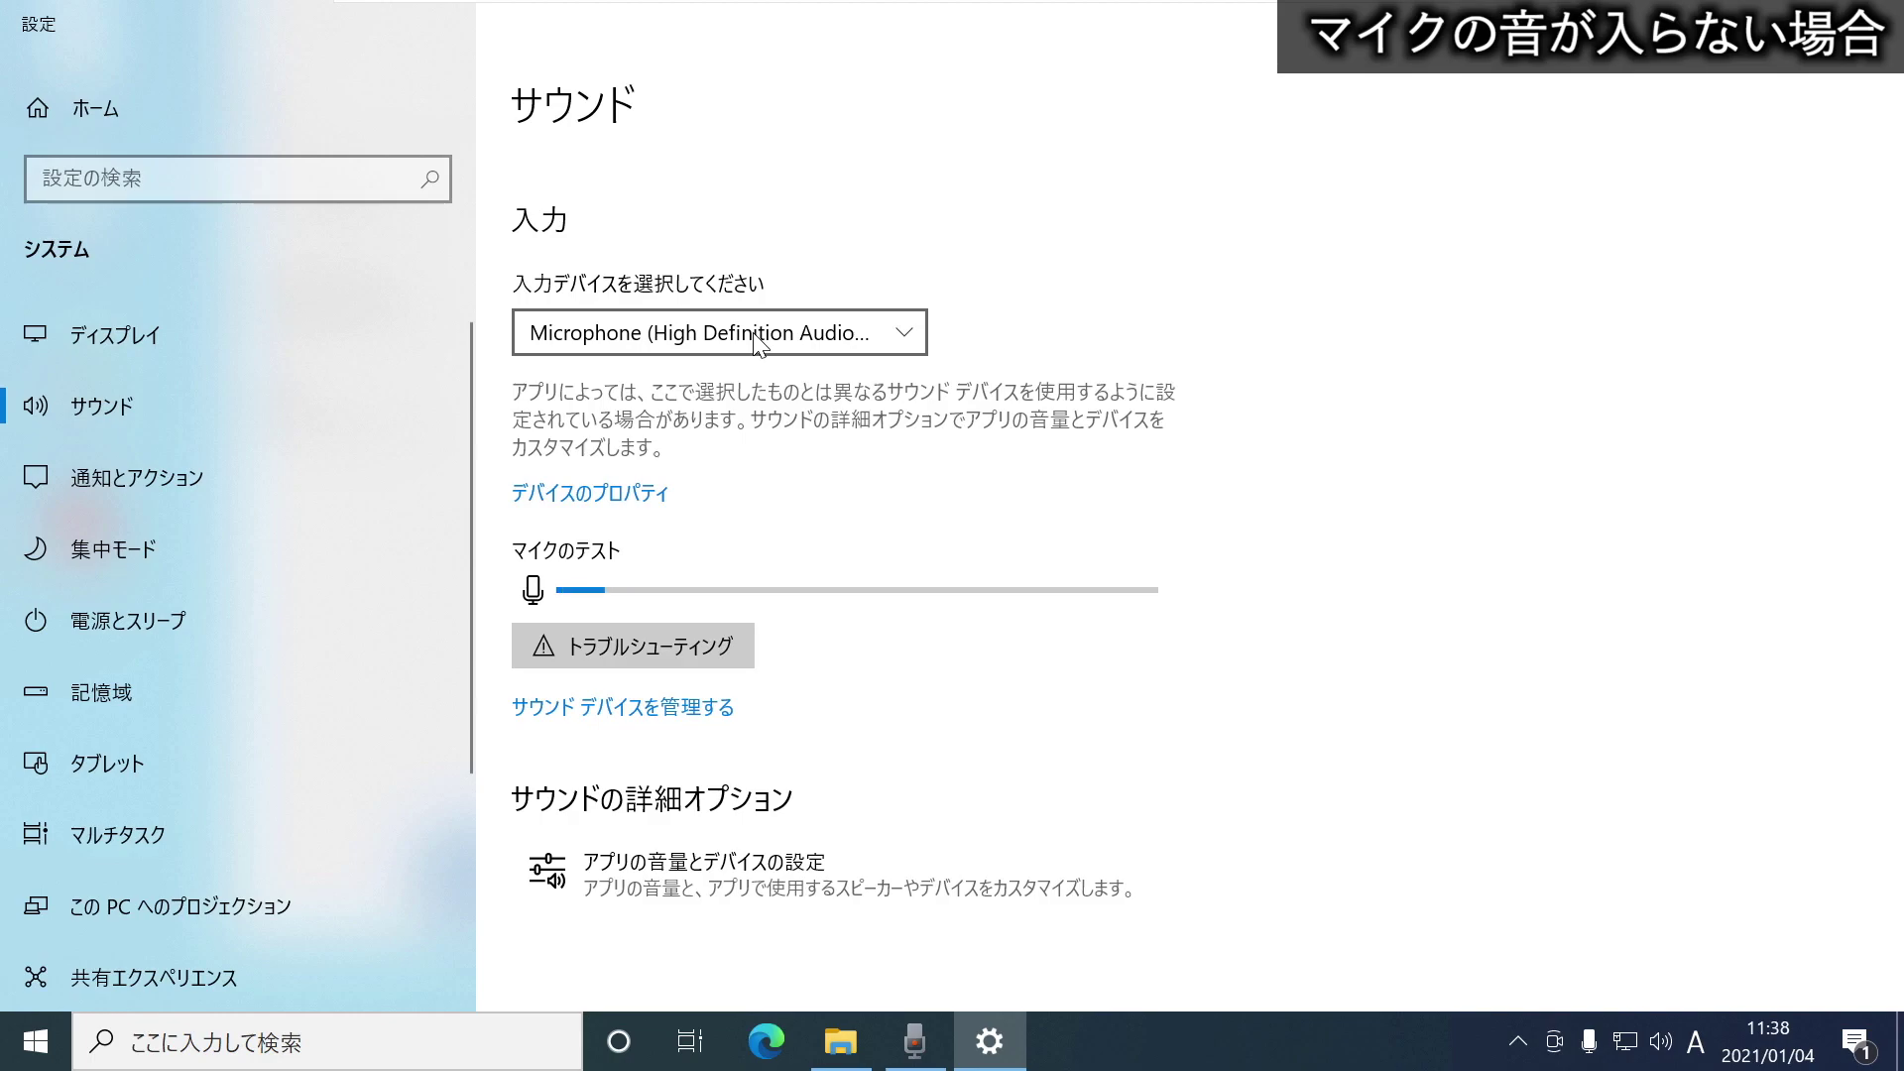
left_click(756, 342)
left_click(784, 333)
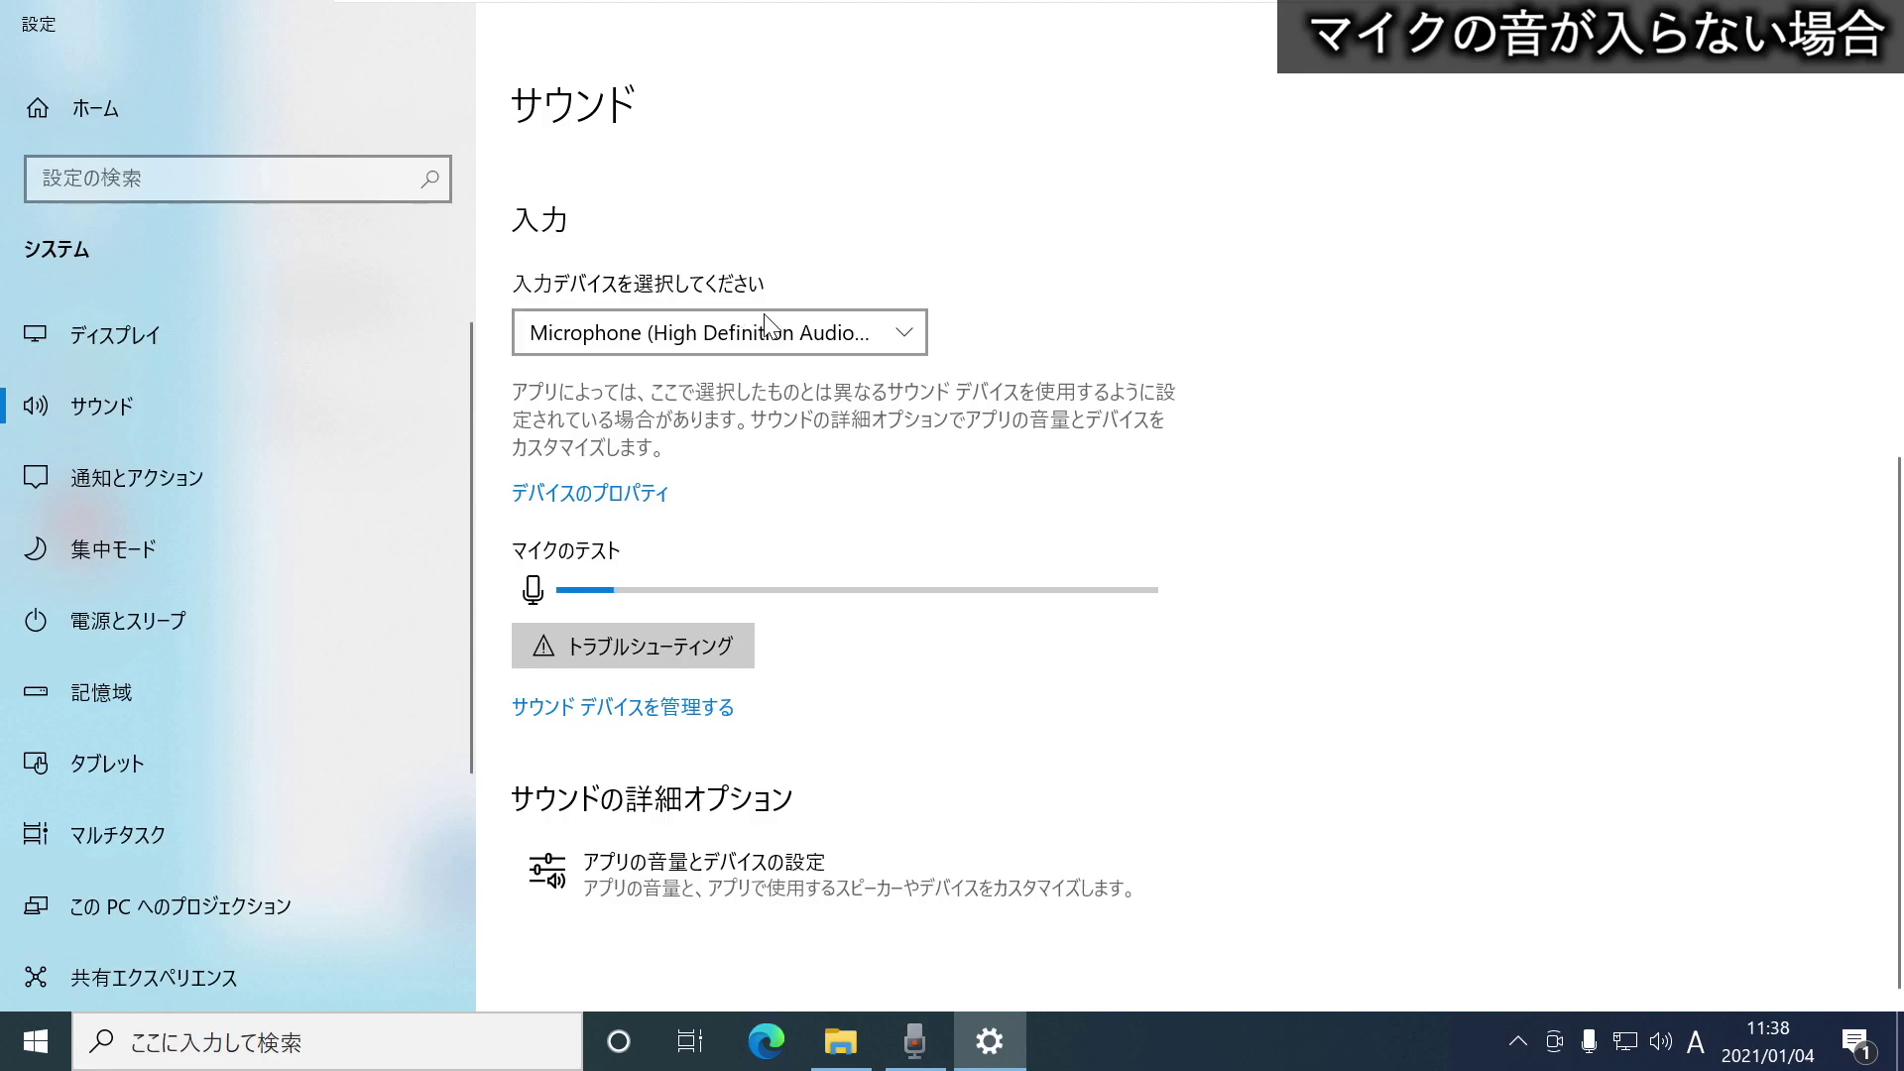
left_click(780, 334)
left_click(781, 334)
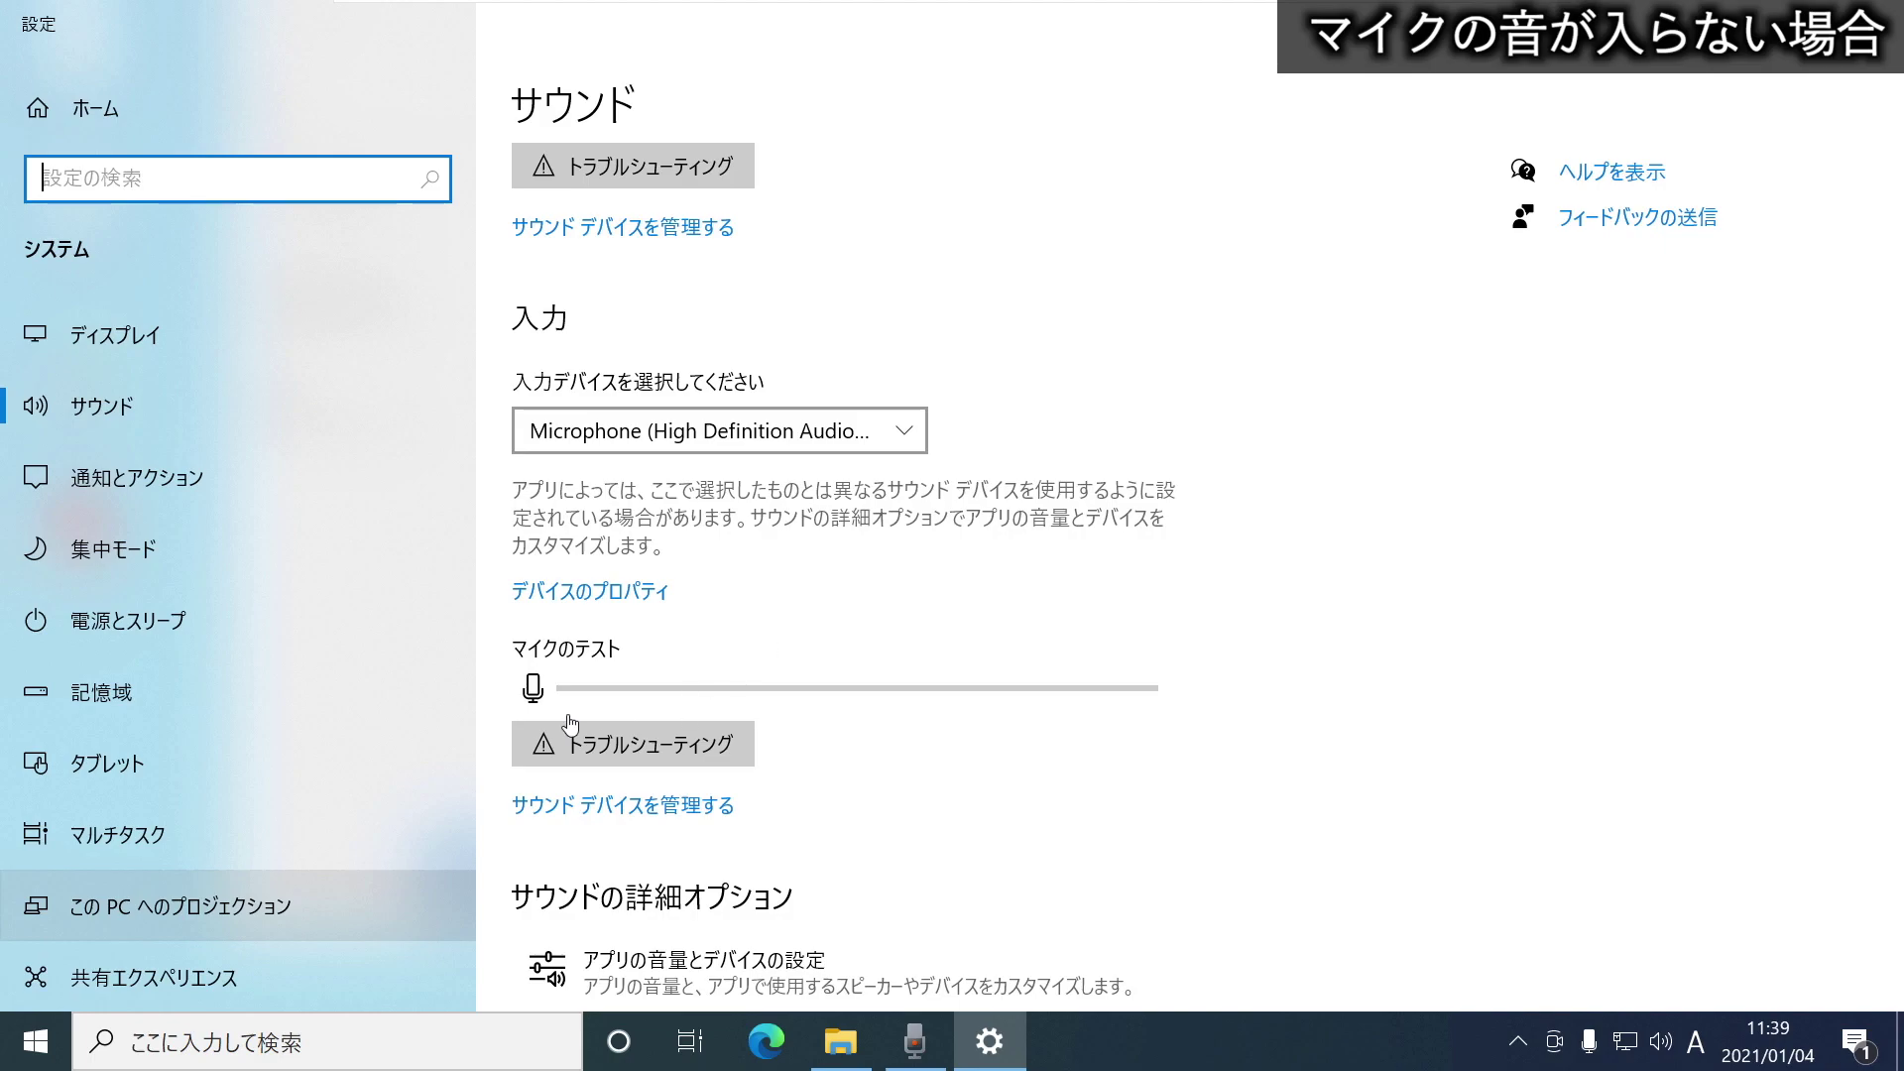
left_click(896, 429)
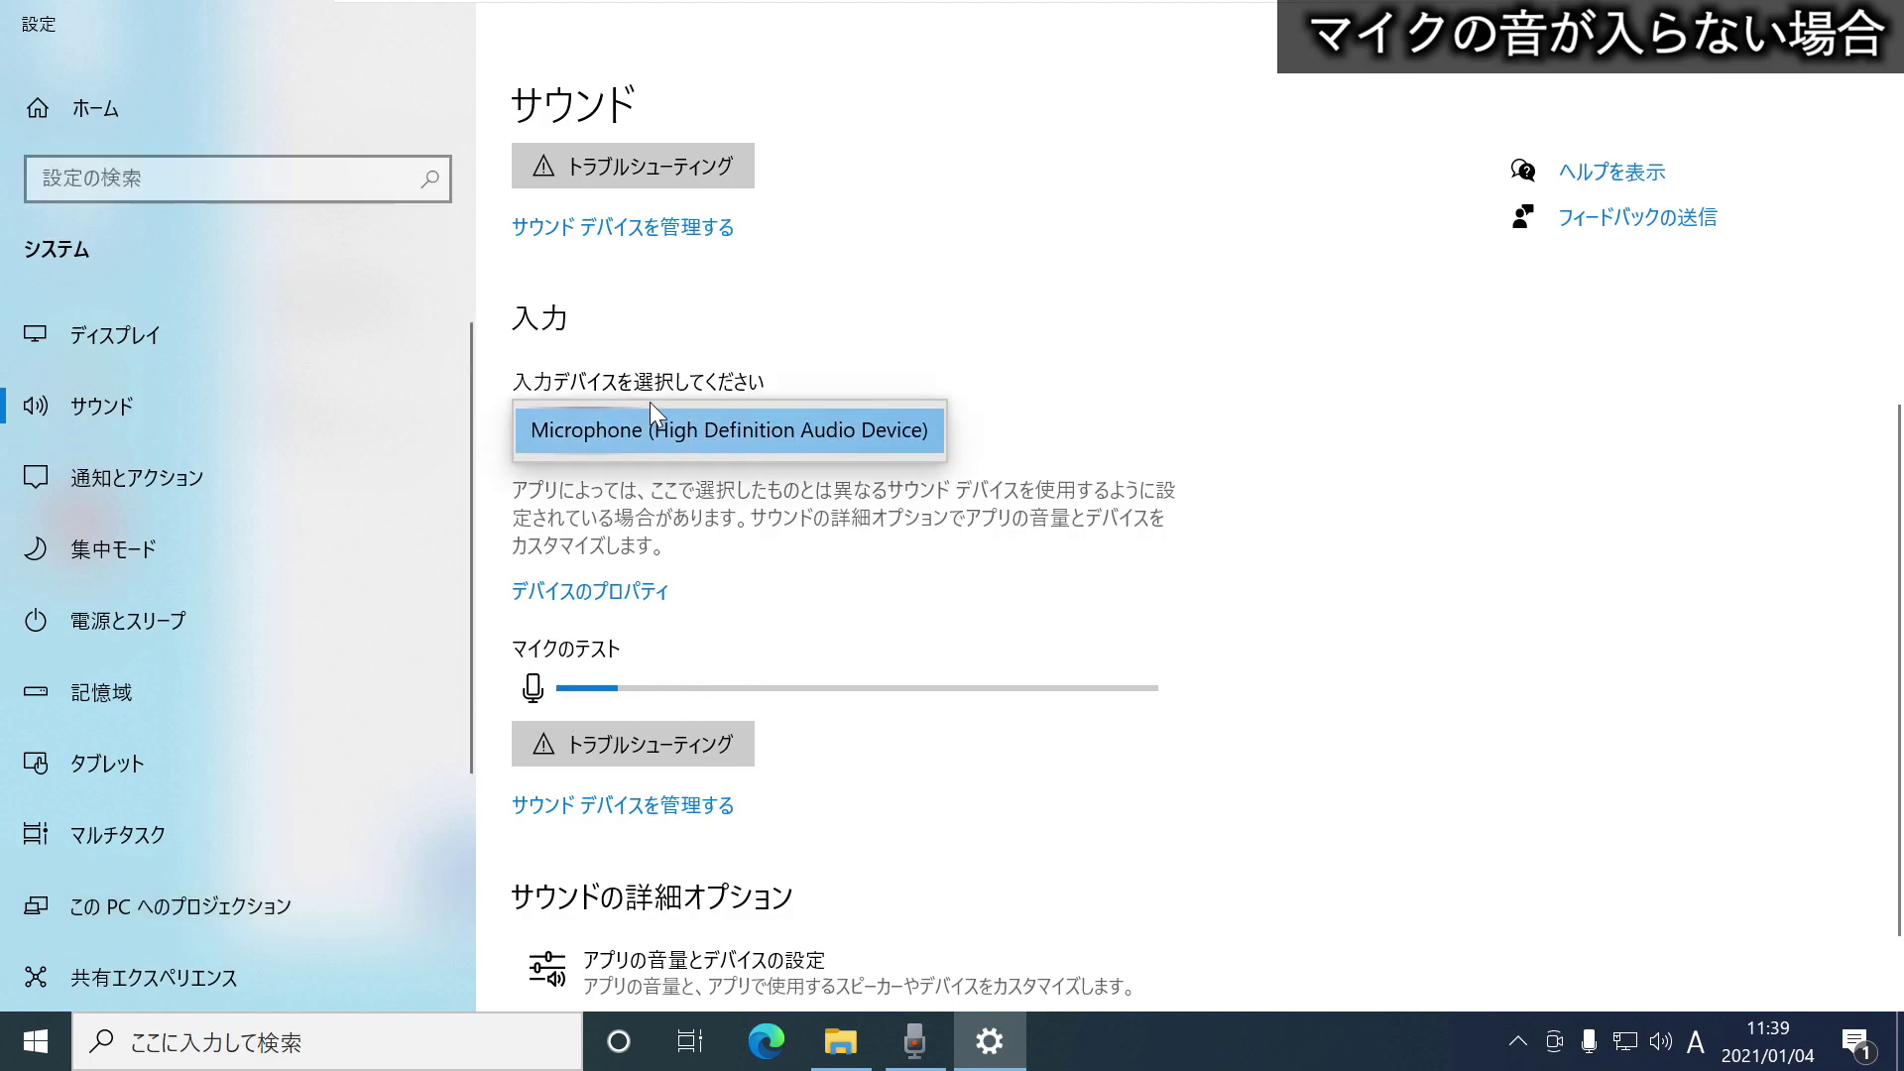
left_click(916, 432)
left_click(1879, 15)
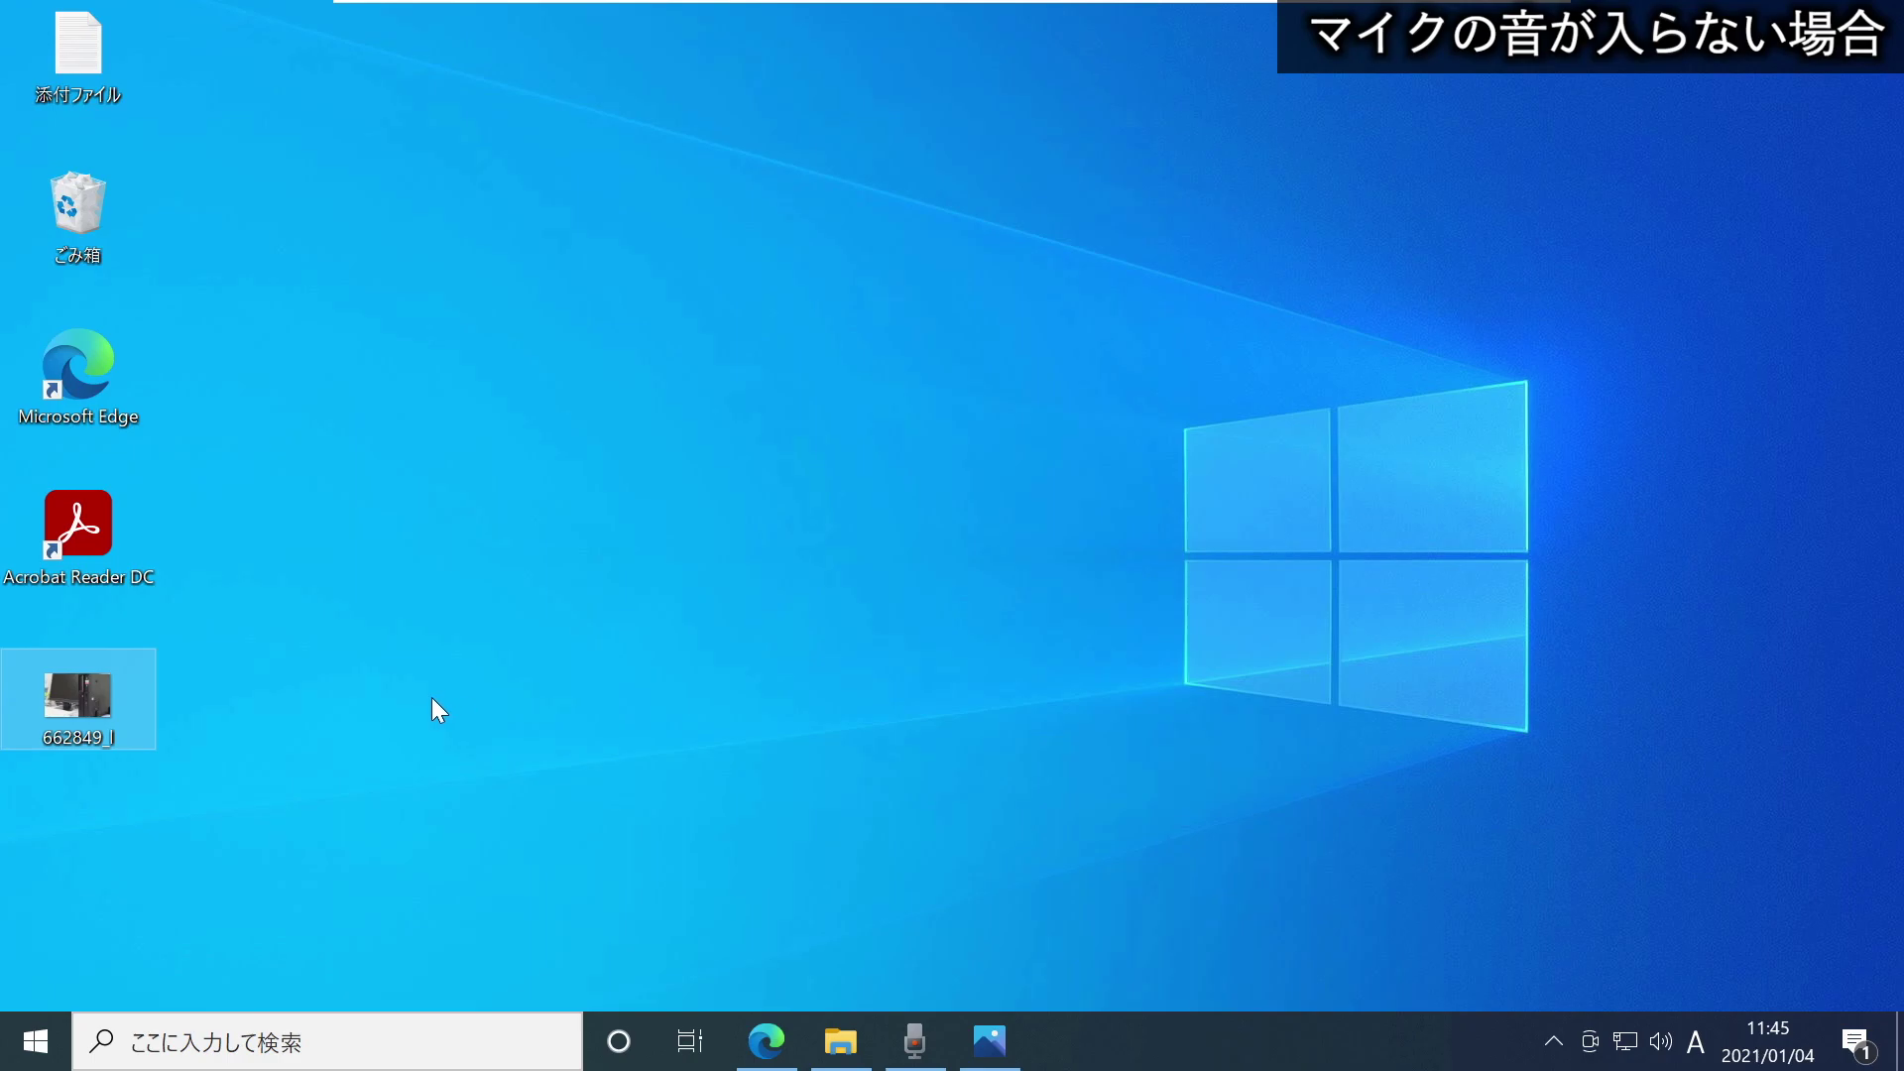
Open the photo 662849_l from the desktop and examine the PC's front audio jacks and USB ports in close-up.
double_click(62, 711)
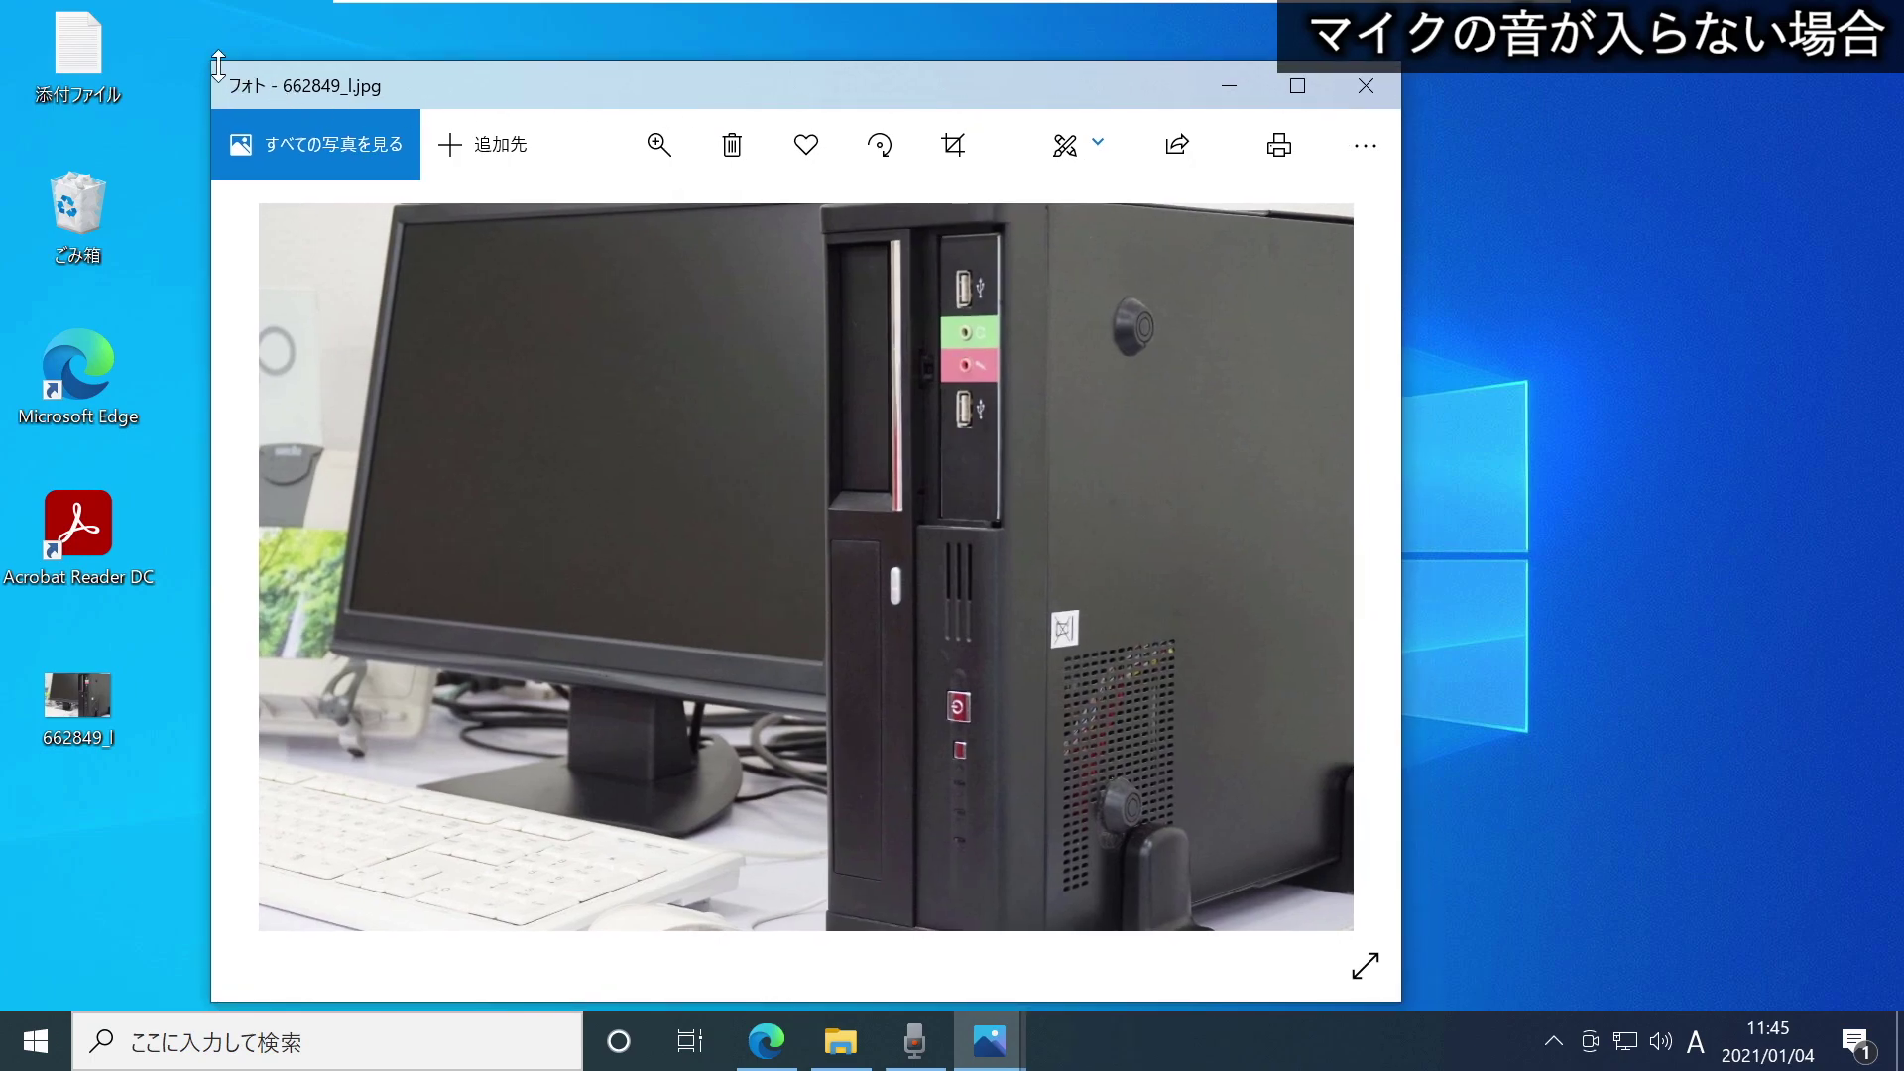
left_click(659, 149)
left_click_drag(523, 224, 480, 232)
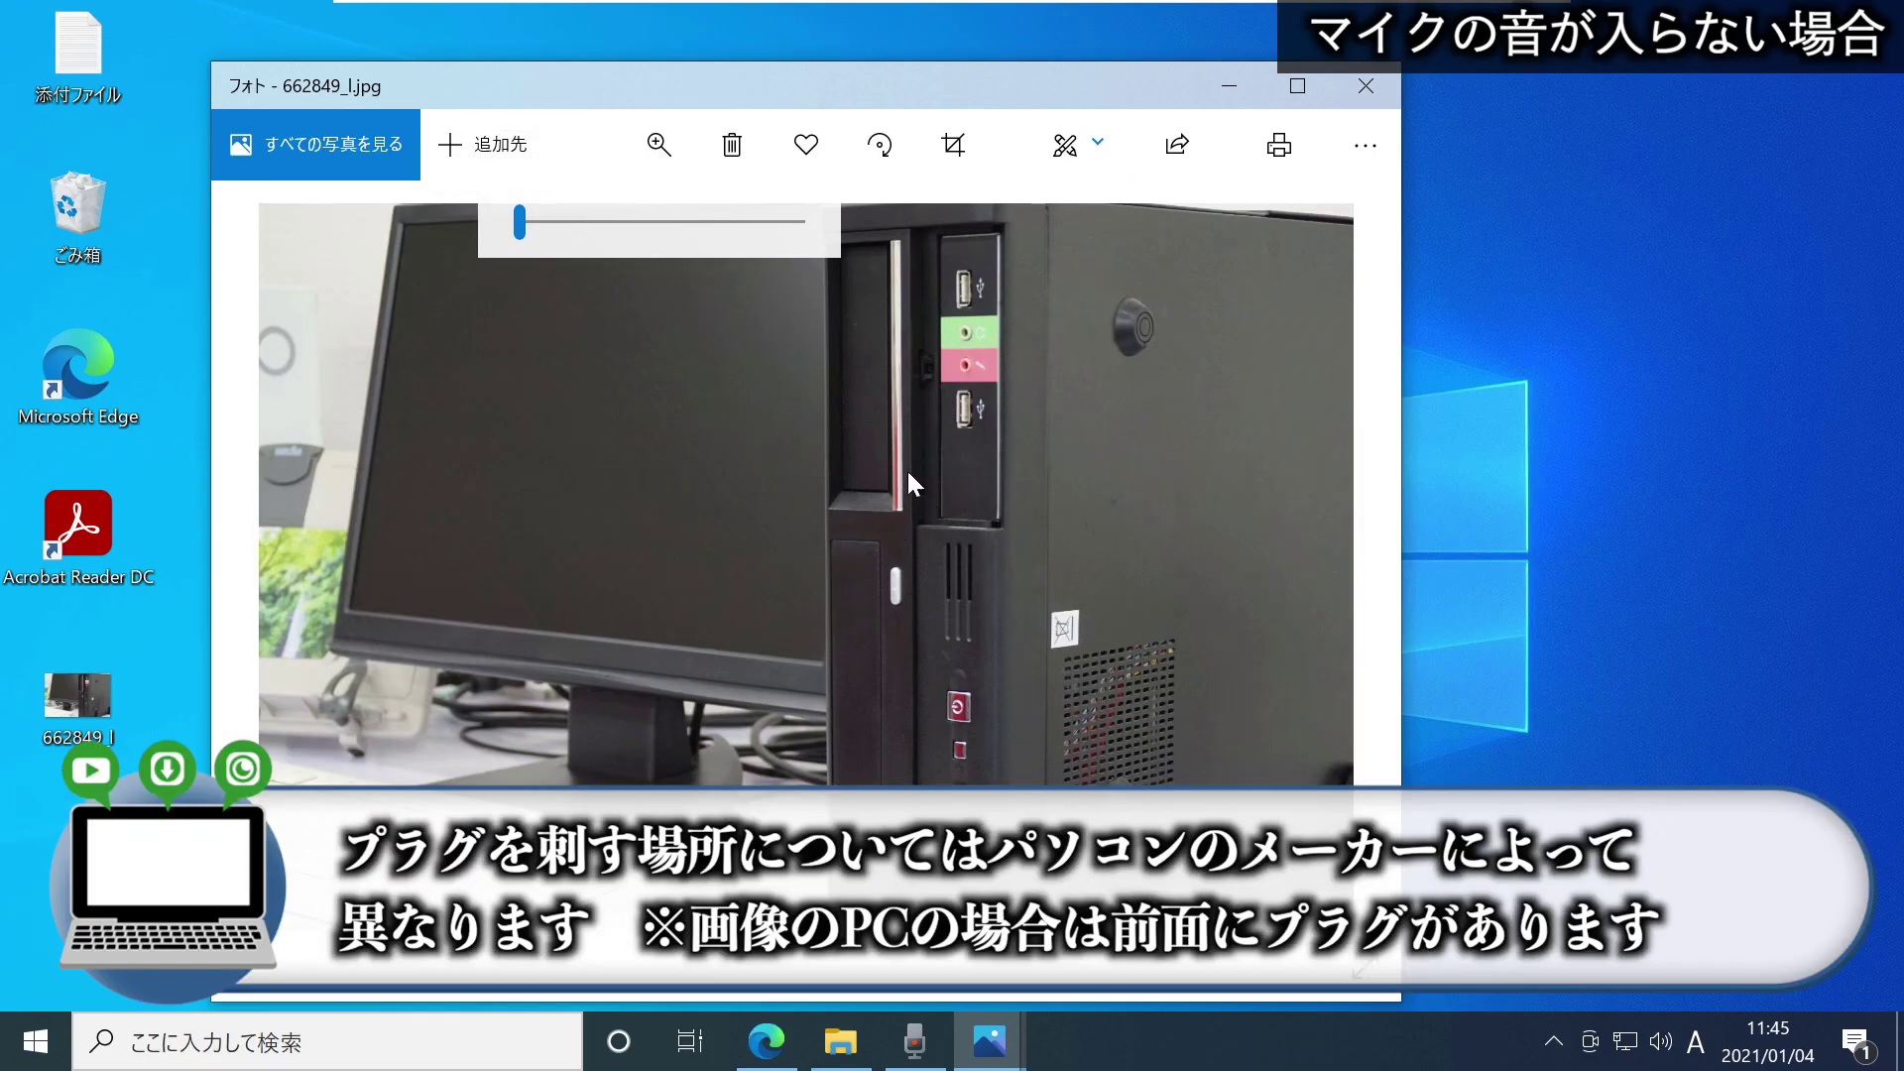
left_click_drag(509, 222, 531, 222)
left_click_drag(1090, 379, 1075, 537)
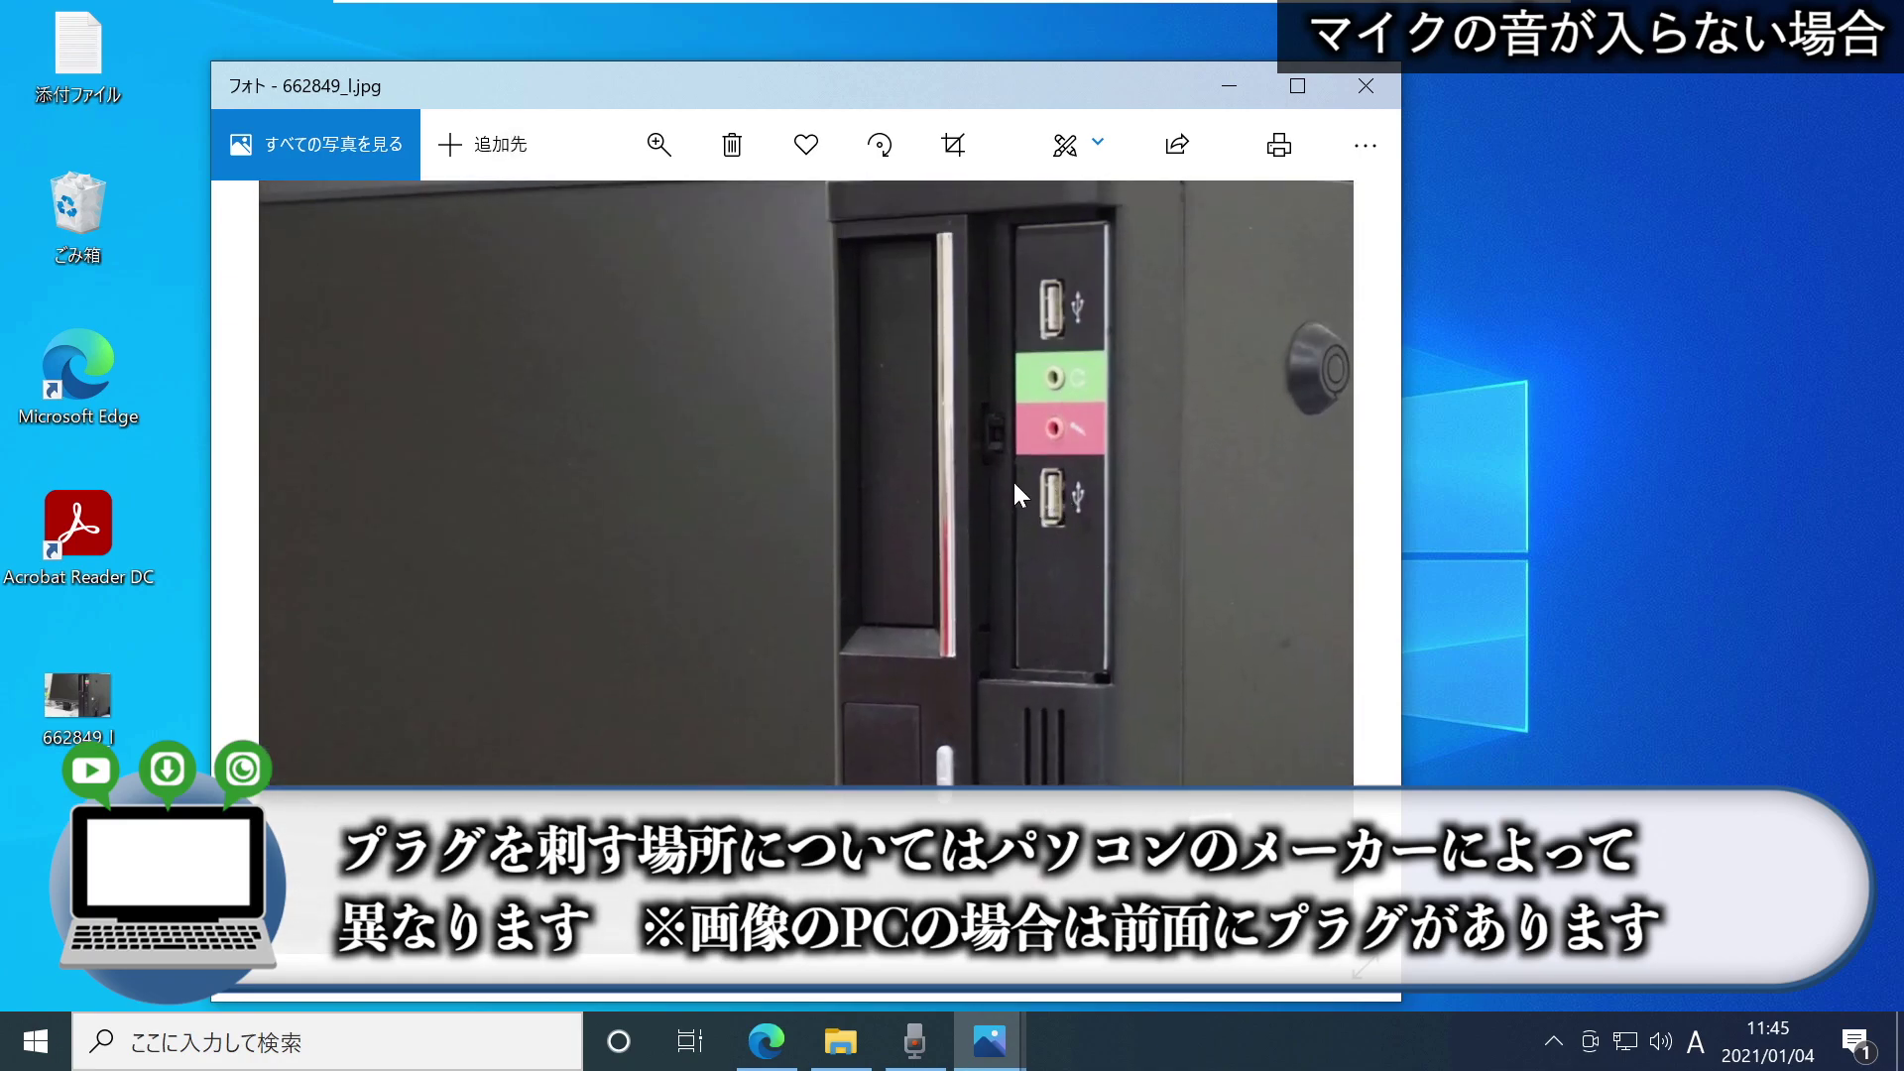
left_click_drag(1039, 444, 742, 542)
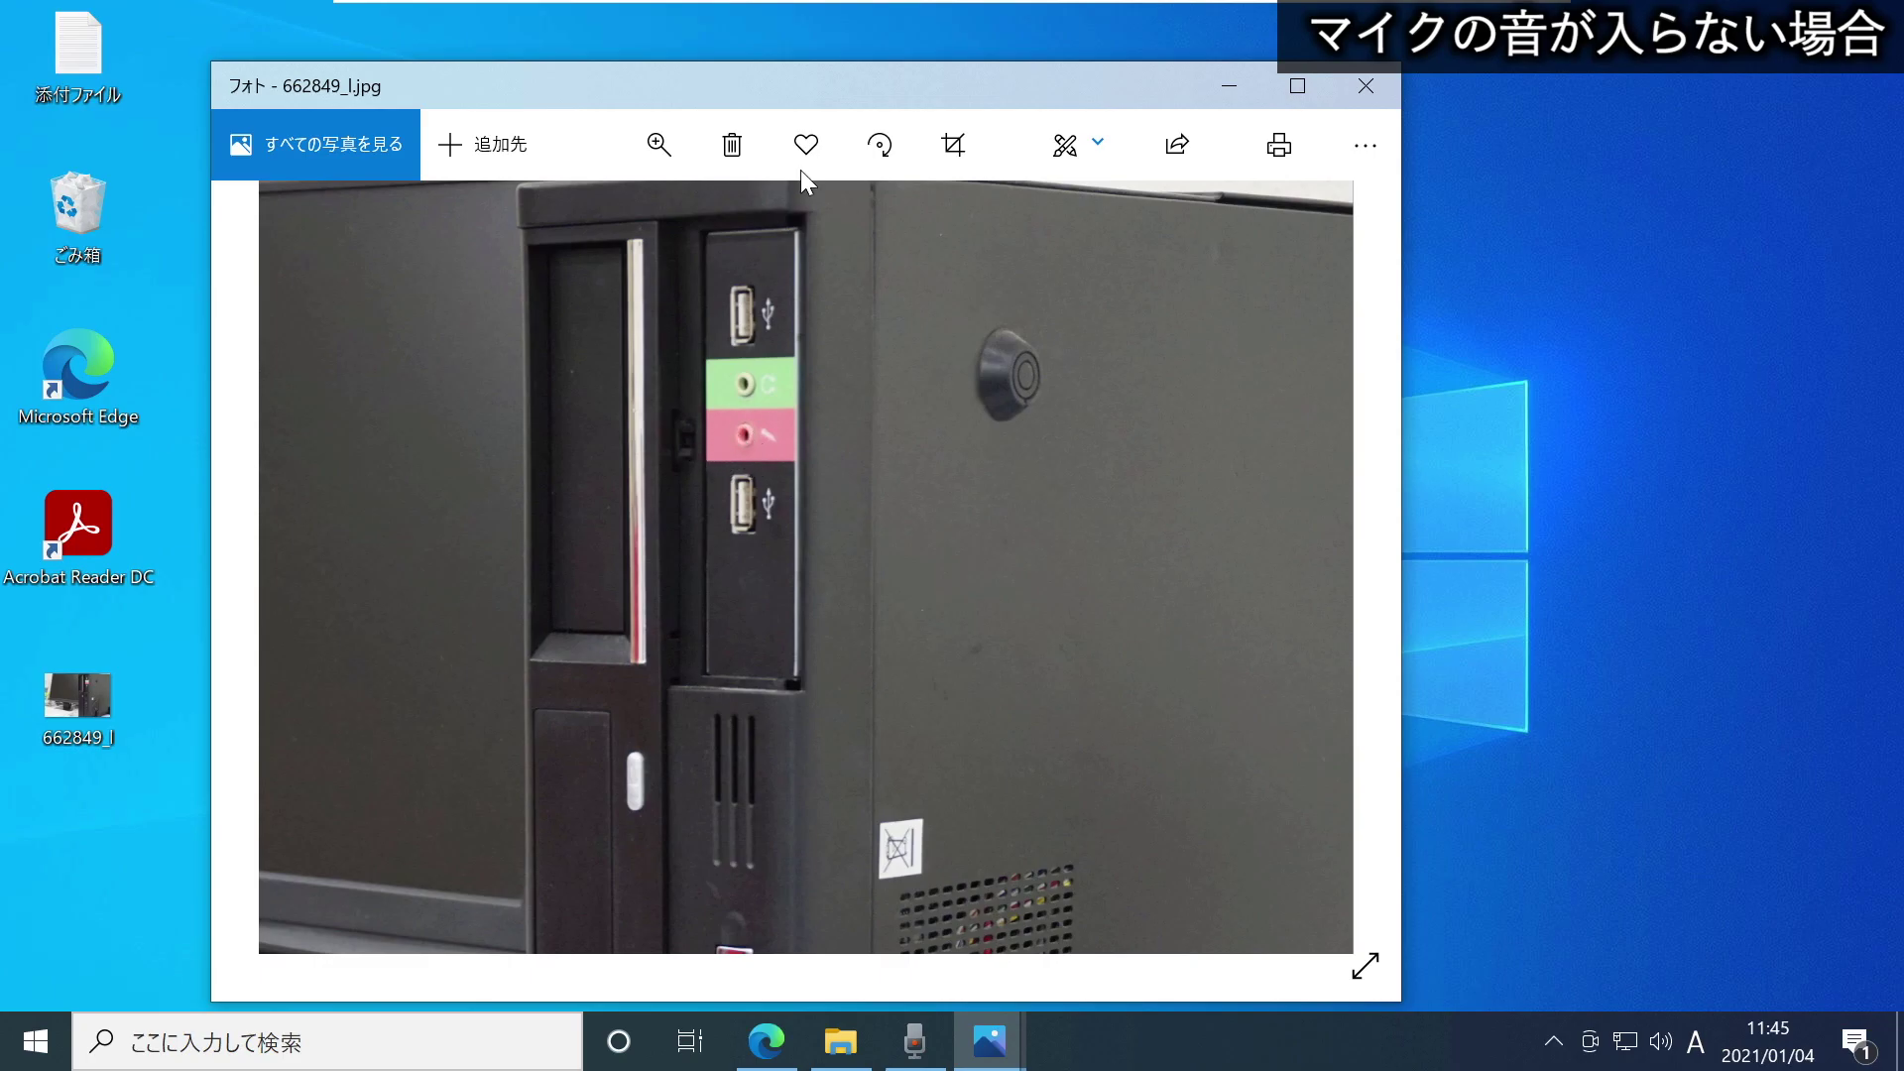
left_click_drag(795, 89, 828, 72)
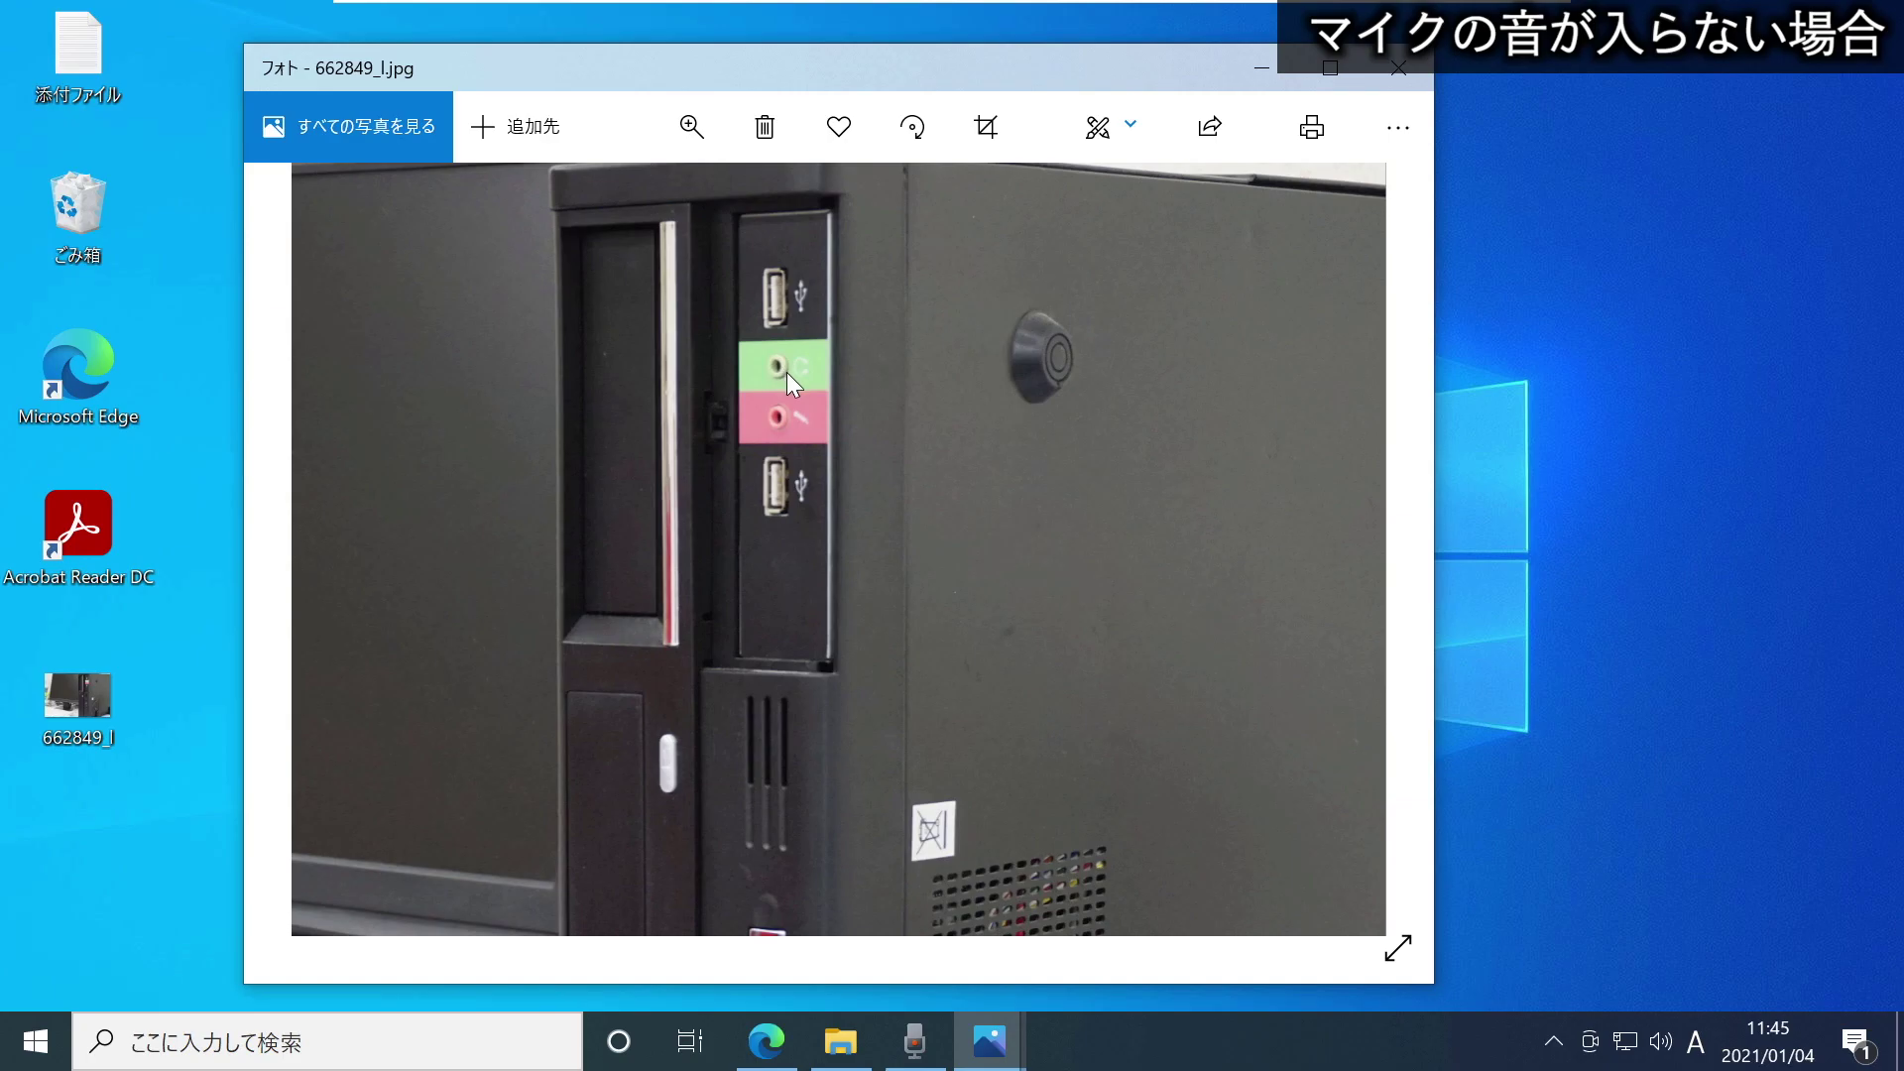
left_click_drag(747, 58, 774, 50)
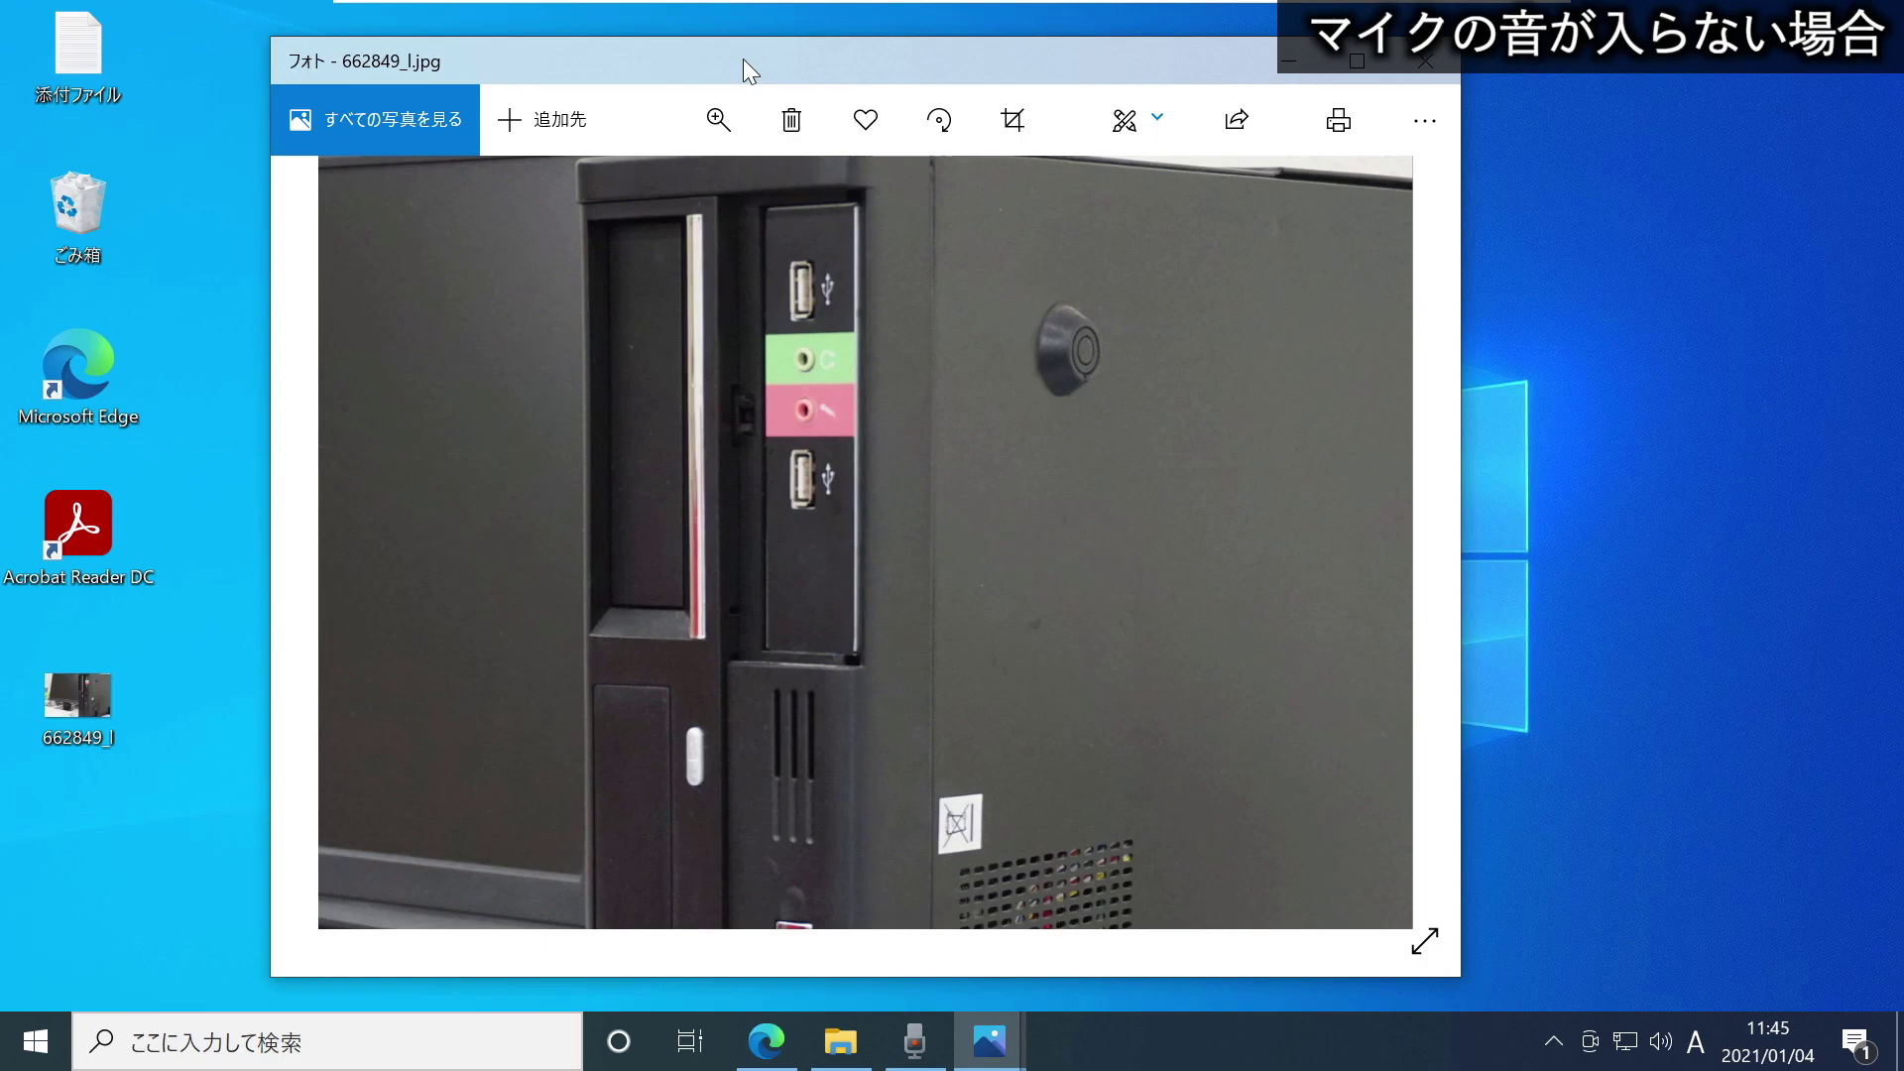
left_click_drag(742, 60, 734, 35)
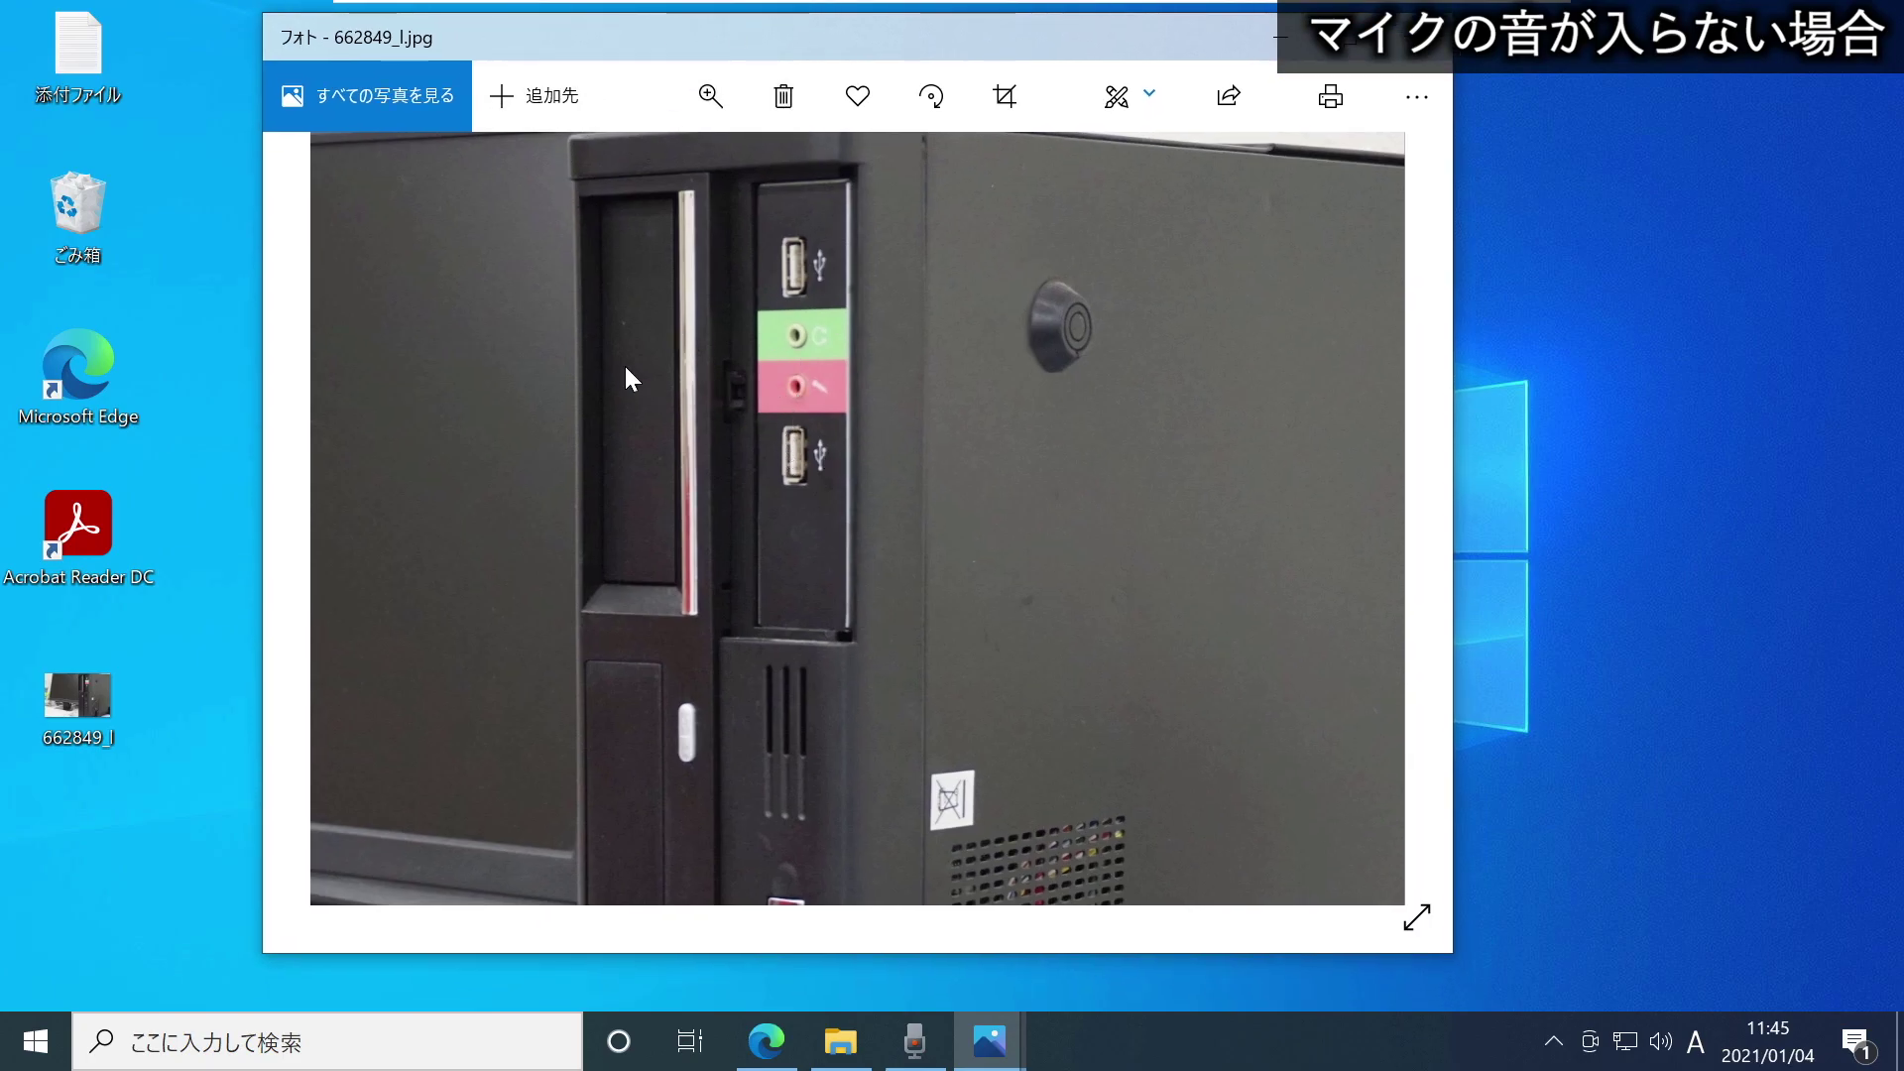
left_click_drag(734, 42, 657, 62)
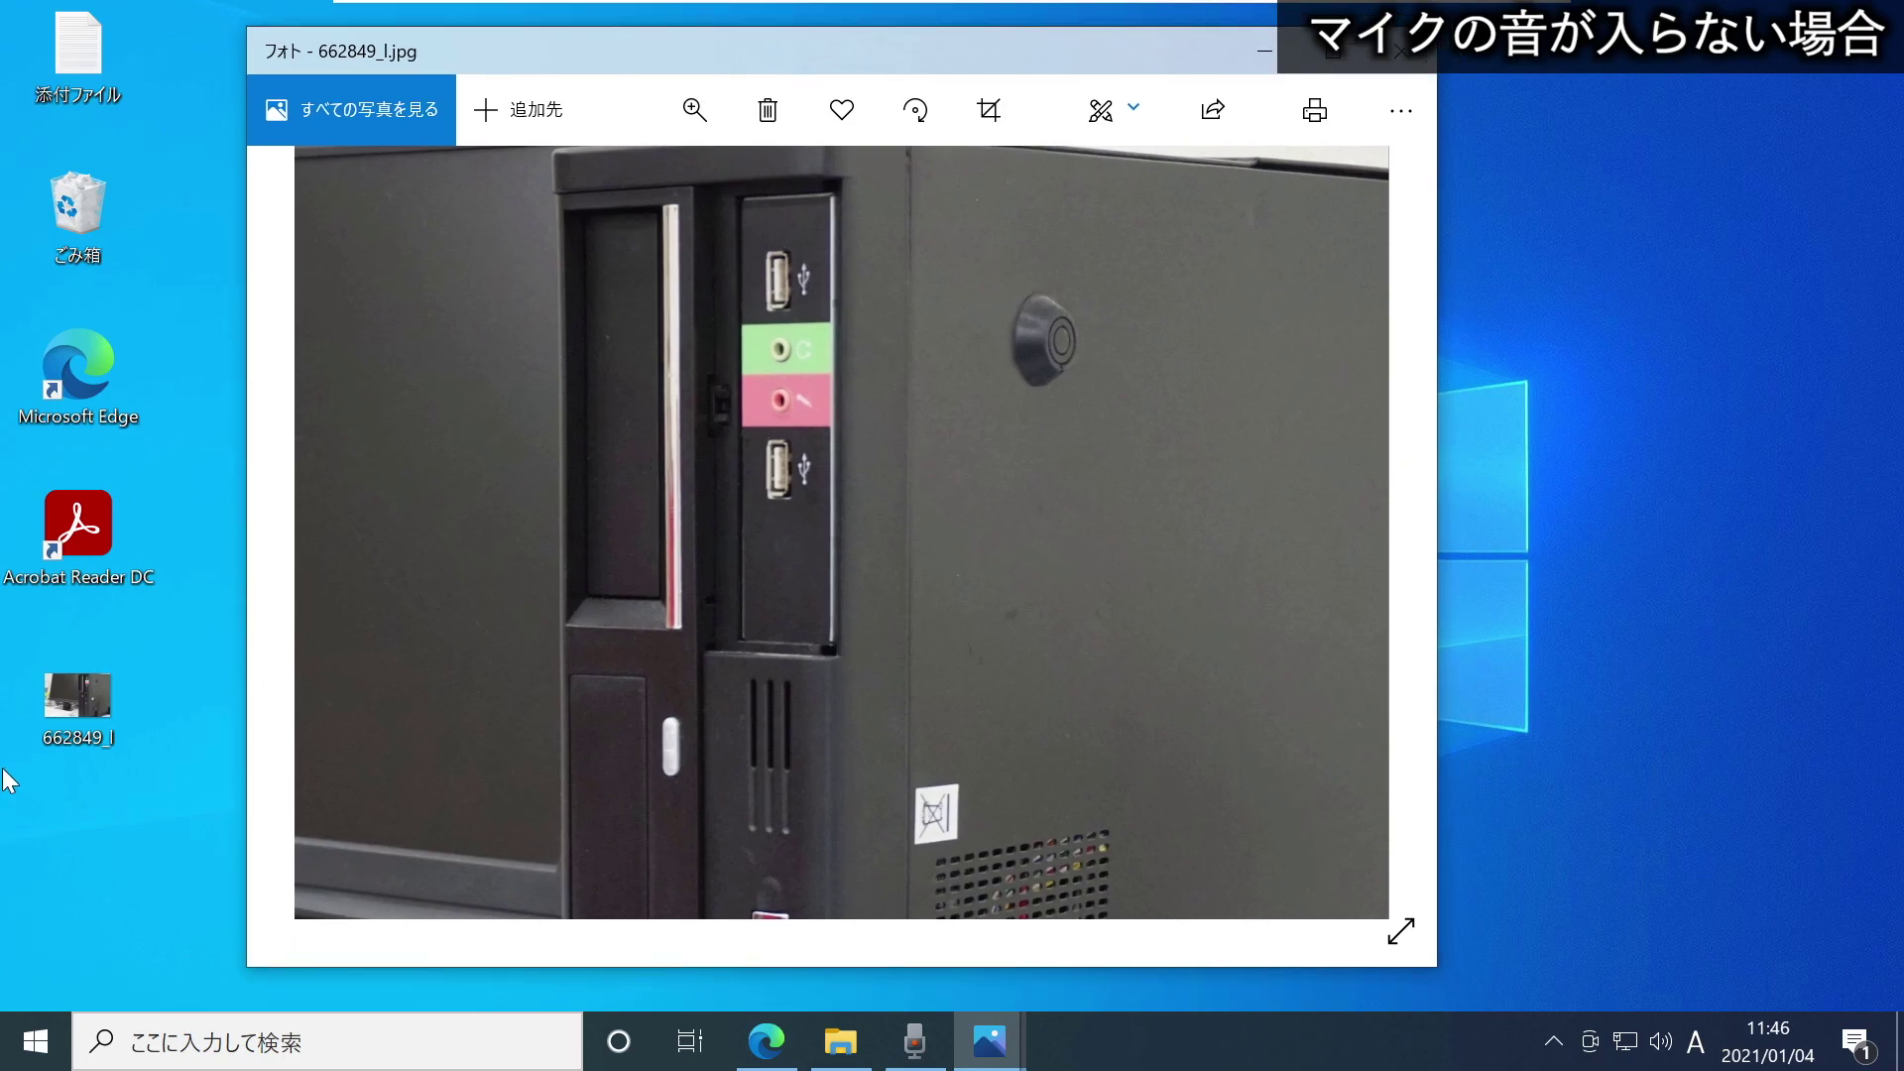